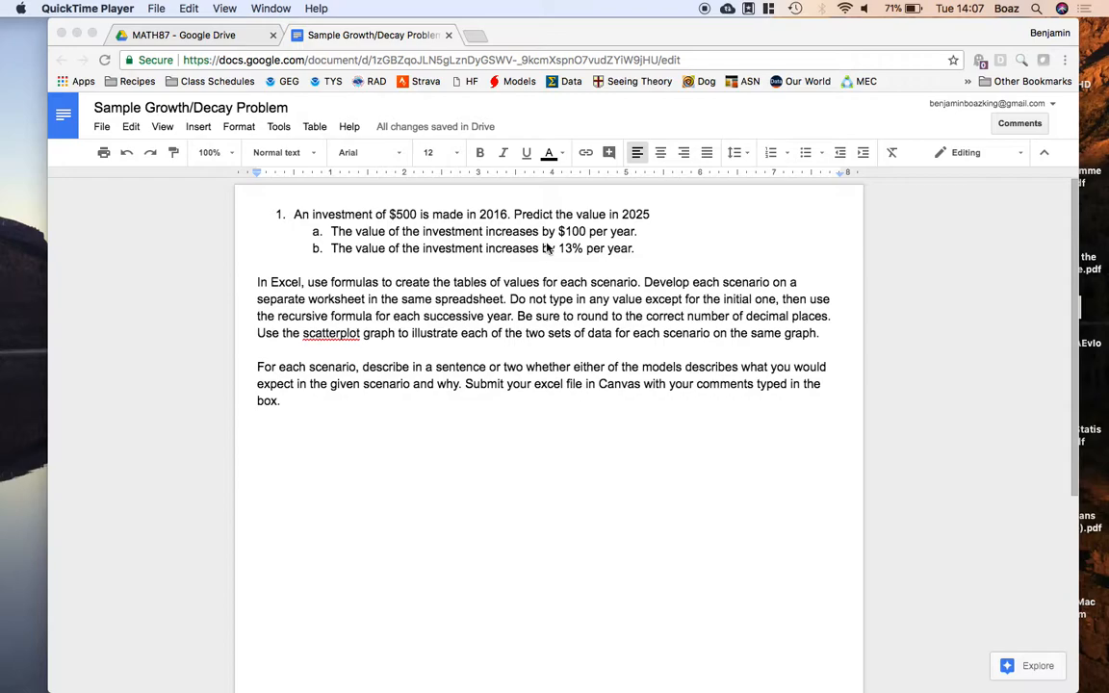
Open sheets.google.com in a new browser tab and create a blank spreadsheet.
click(480, 38)
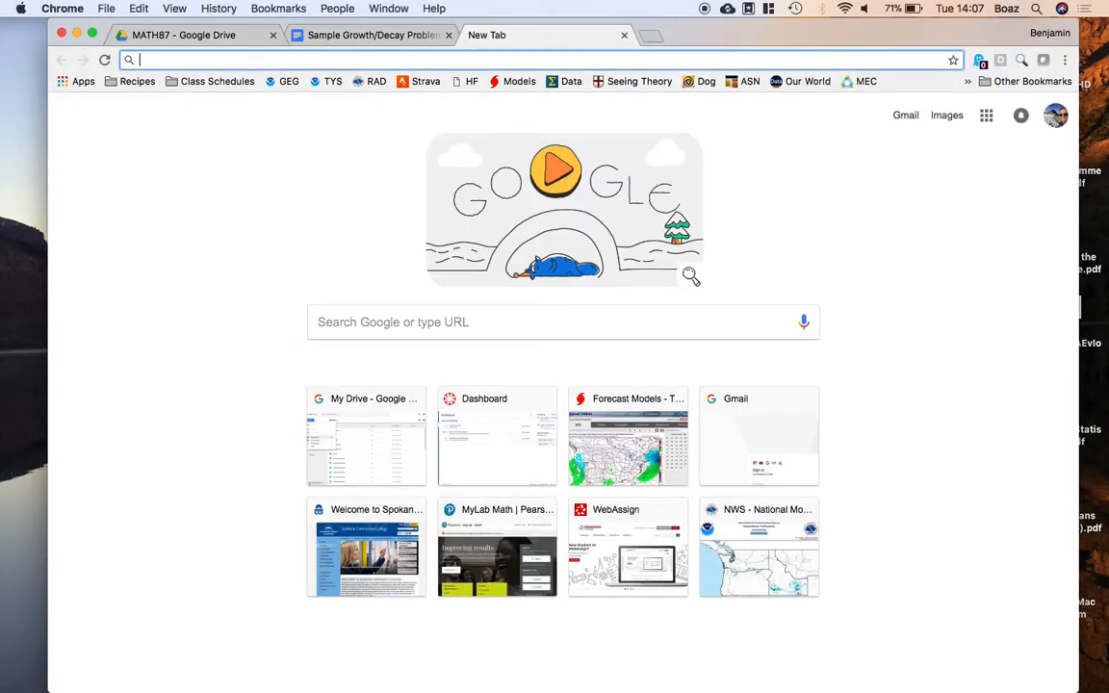
text(sheets.google.)
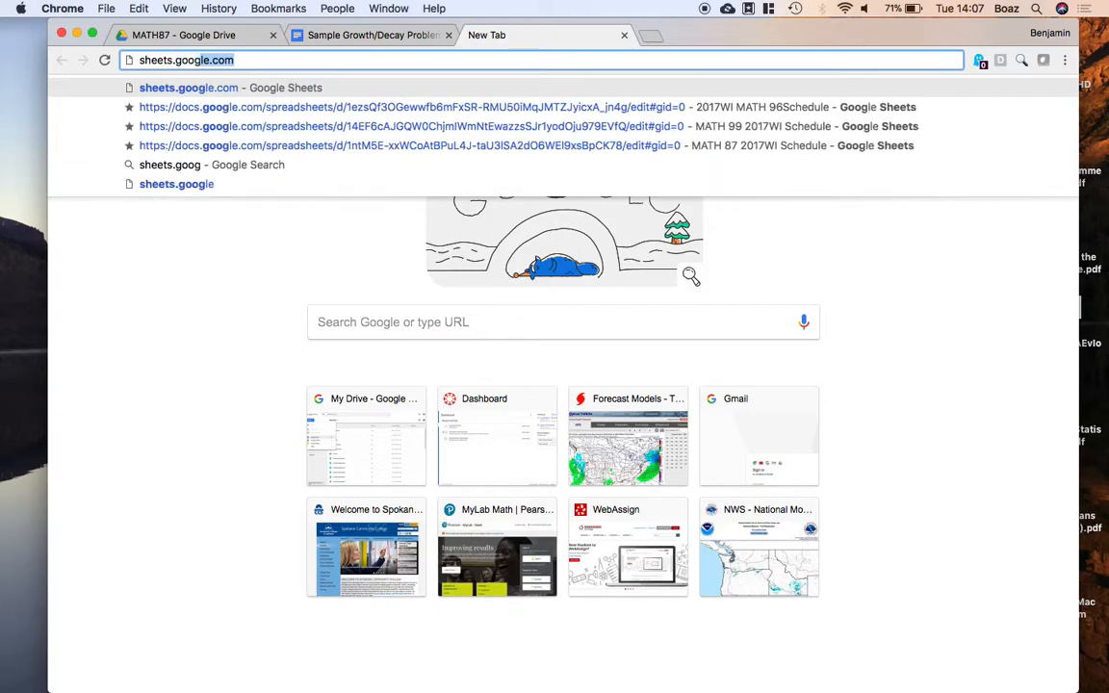
text(com)
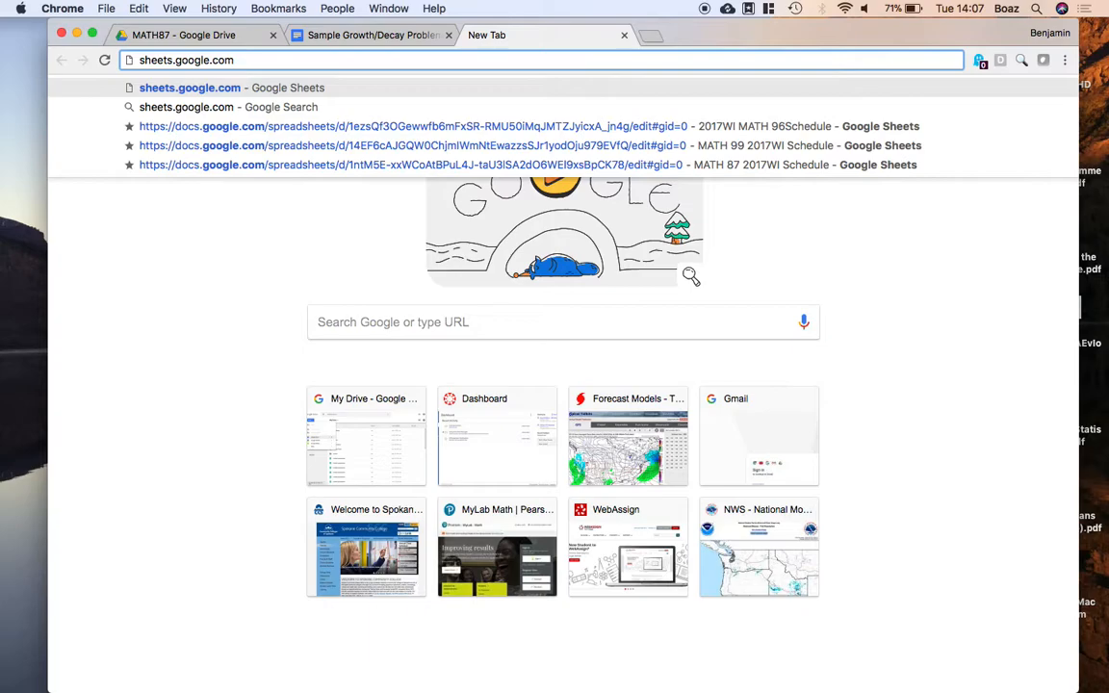
key(Return)
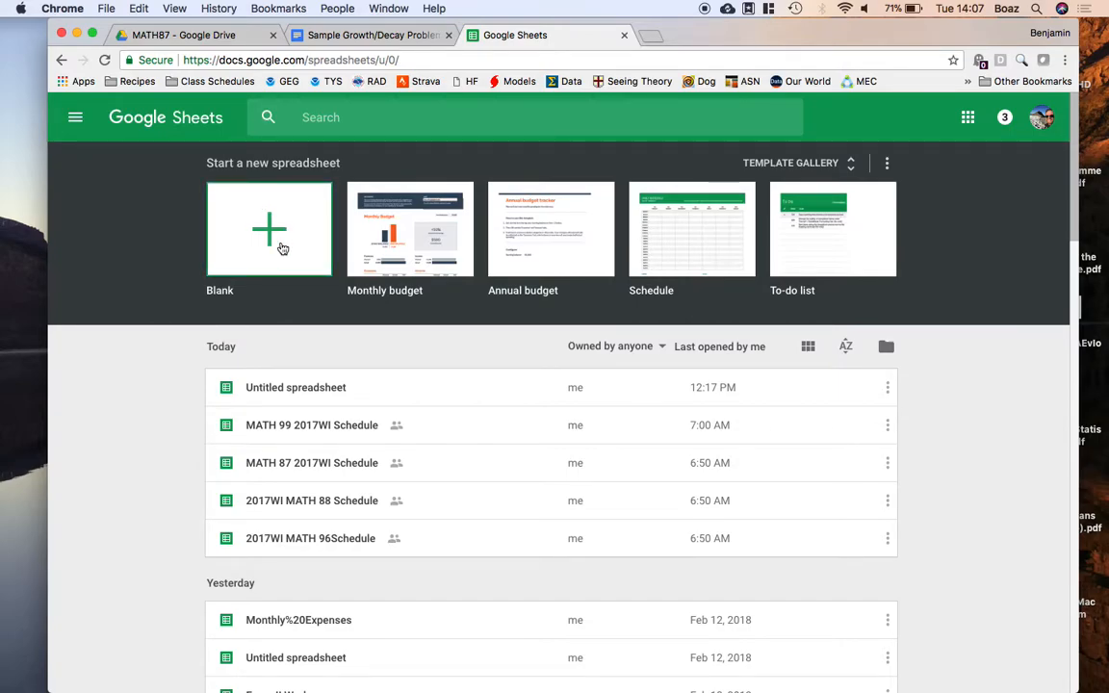
click(282, 248)
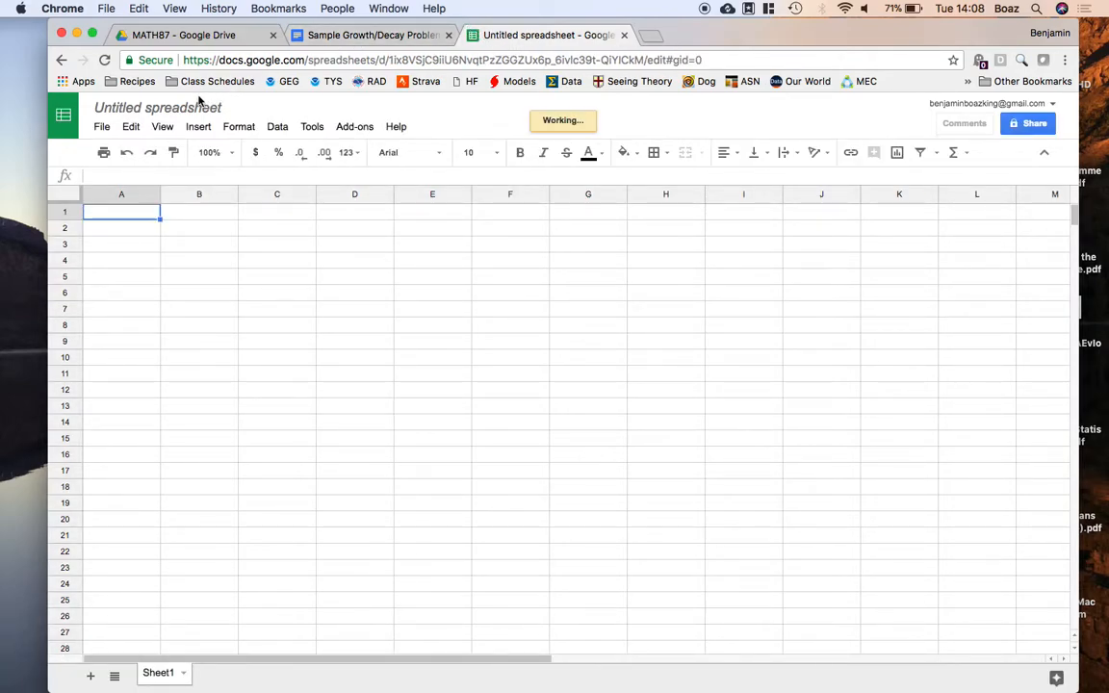
Rename the untitled spreadsheet as "Sample Growth/Decay Project - MATH 88".
click(148, 111)
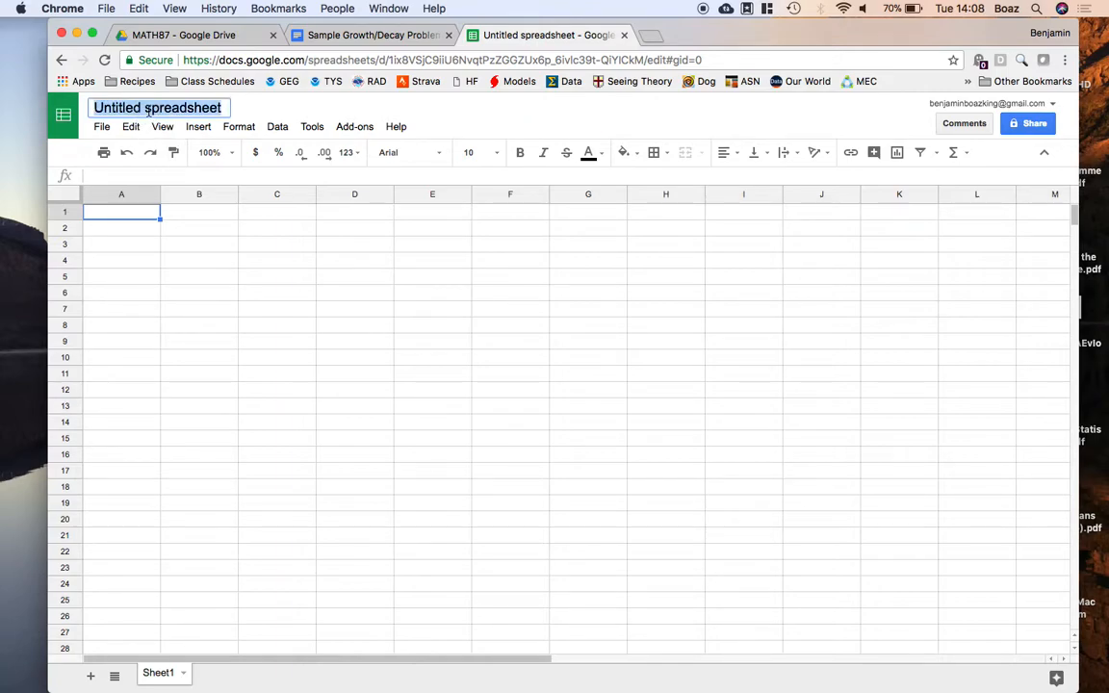
text(Sample Gro)
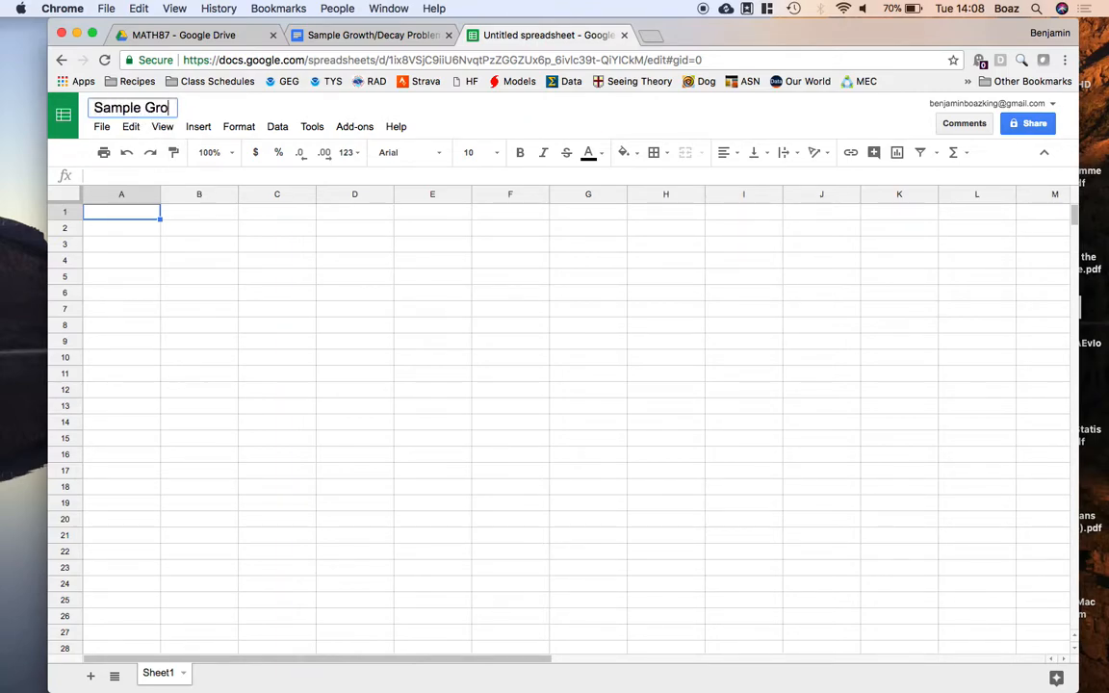
text(wth/Decay )
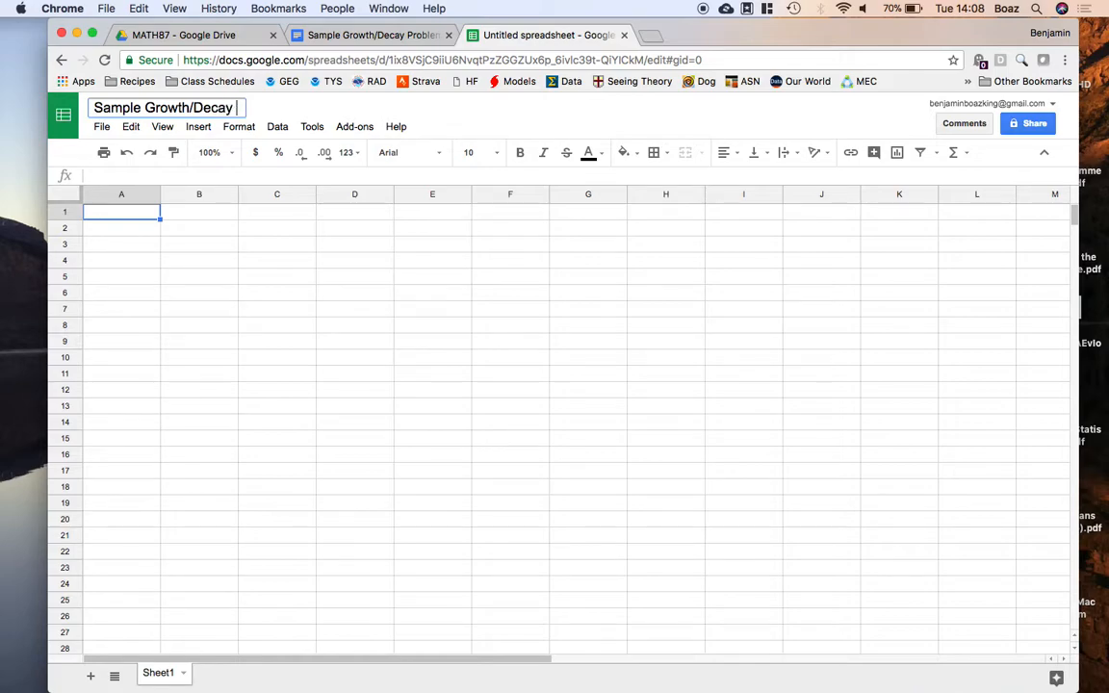
text(Projec)
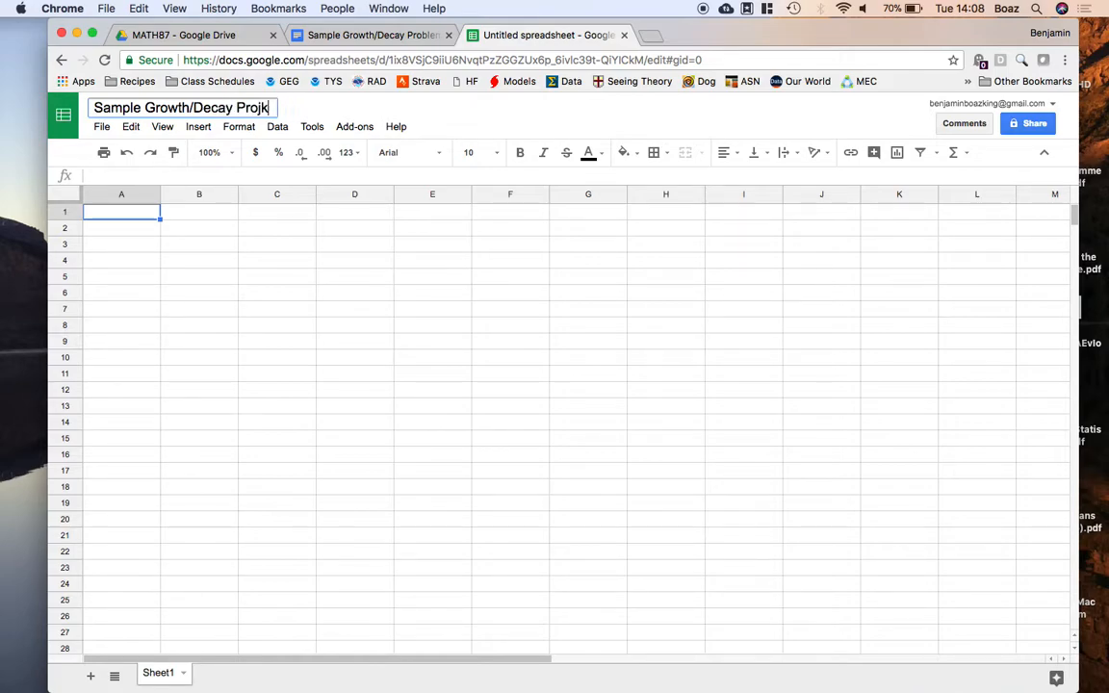
text(t - MATH 88)
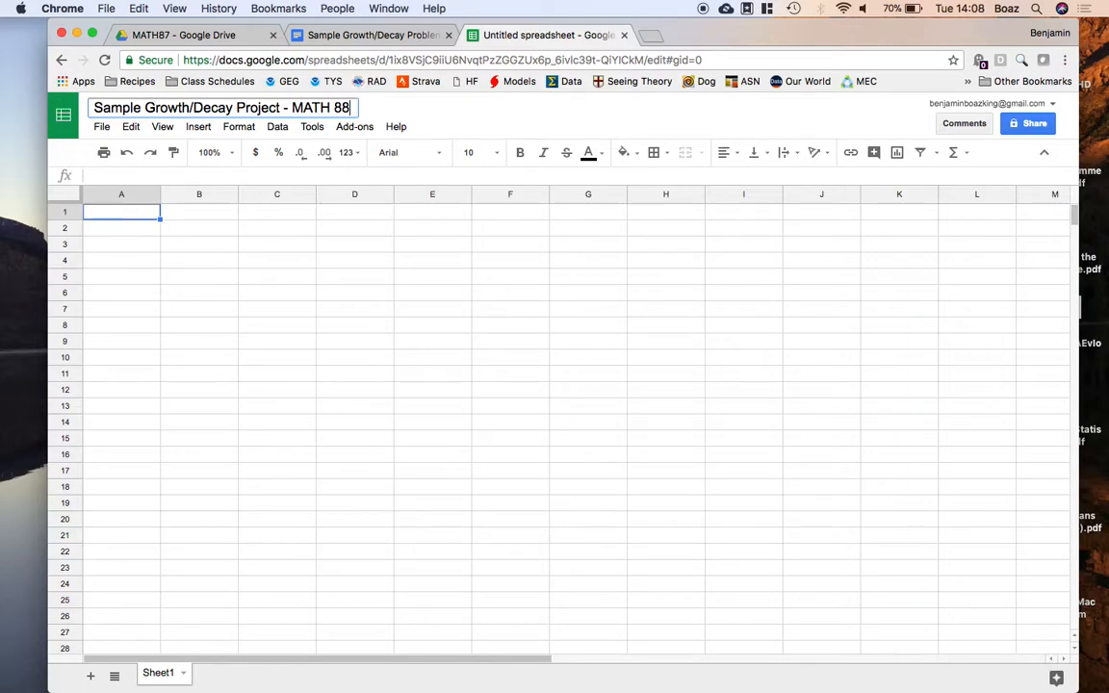
key(Return)
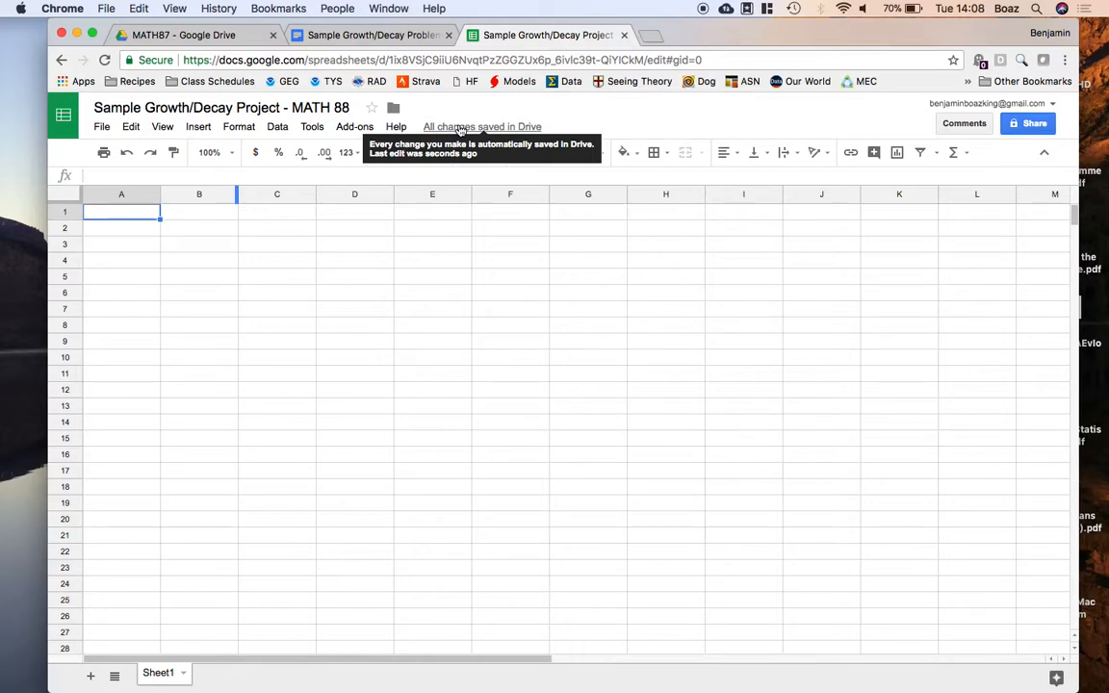
Detach the growth/decay problem document into its own window filling the upper half and fit the spreadsheet window to the lower half.
click(345, 40)
drag(344, 41, 192, 154)
click(767, 8)
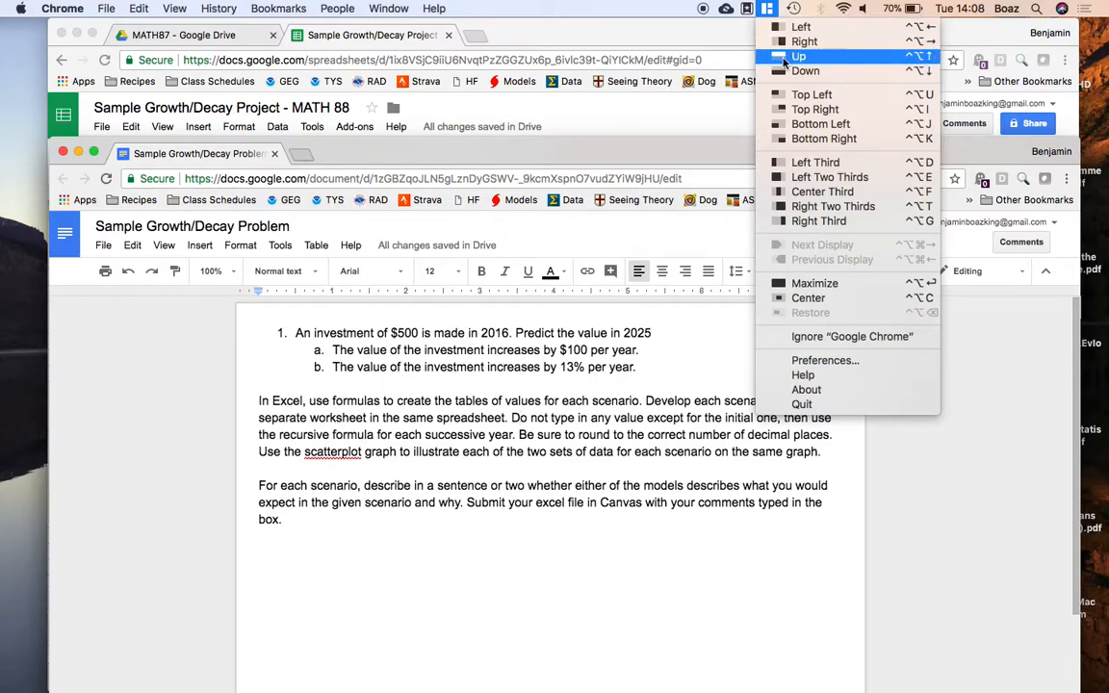
click(787, 60)
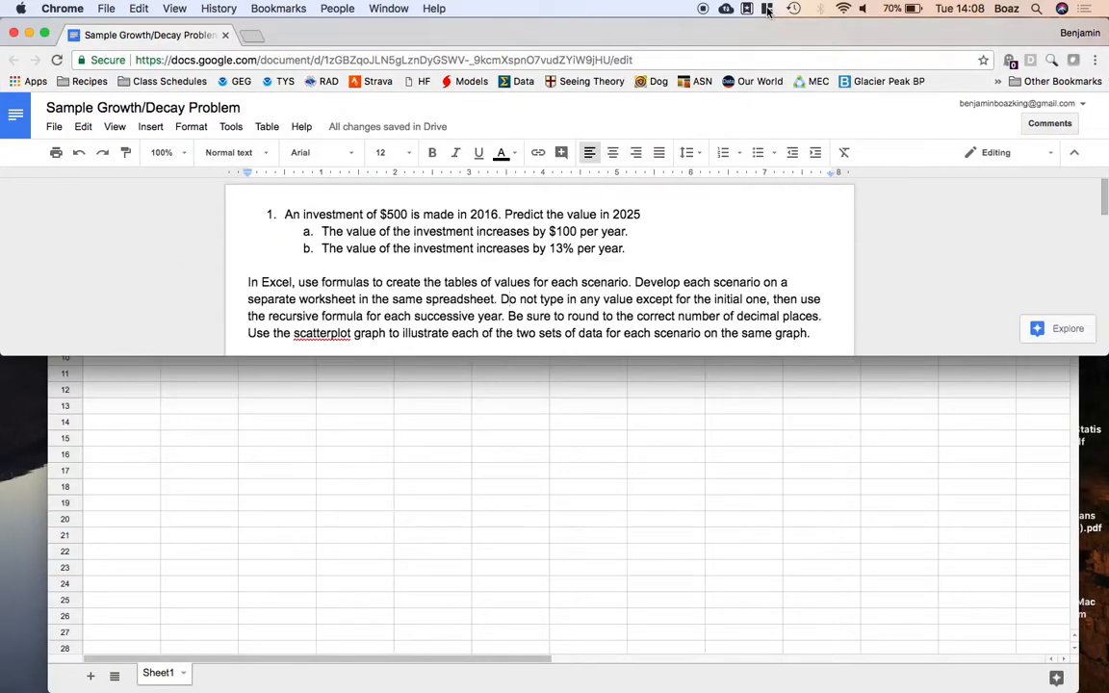
click(663, 430)
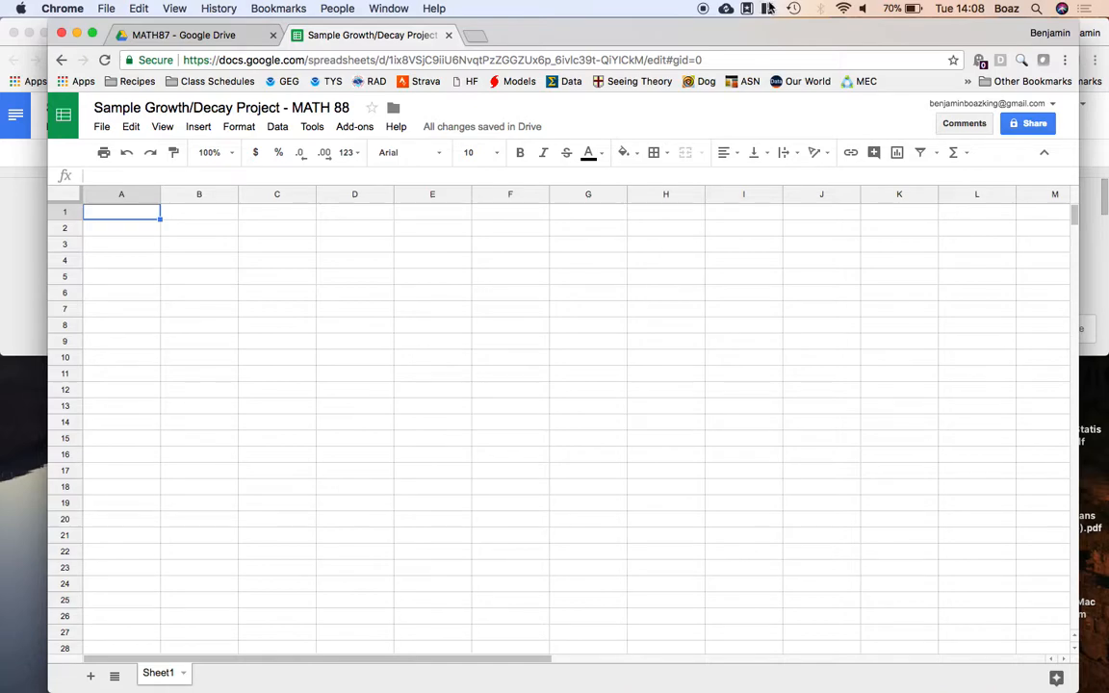
click(767, 8)
click(786, 71)
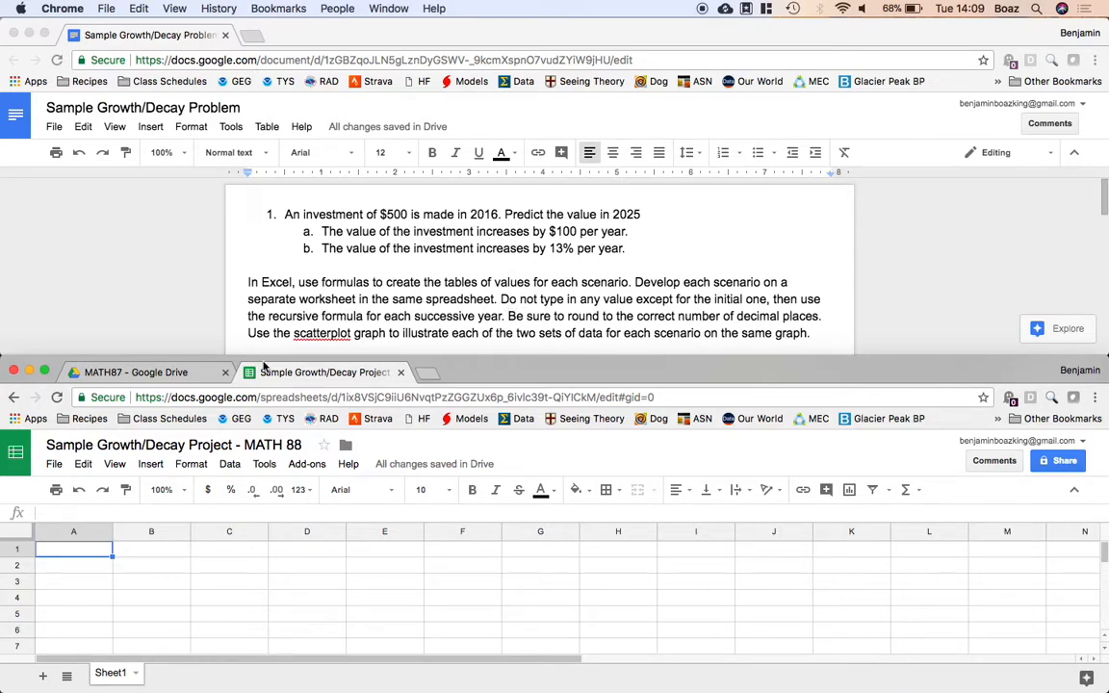
Enter the heading Year in cell A1 and switch the spreadsheet window to full screen.
text(Year)
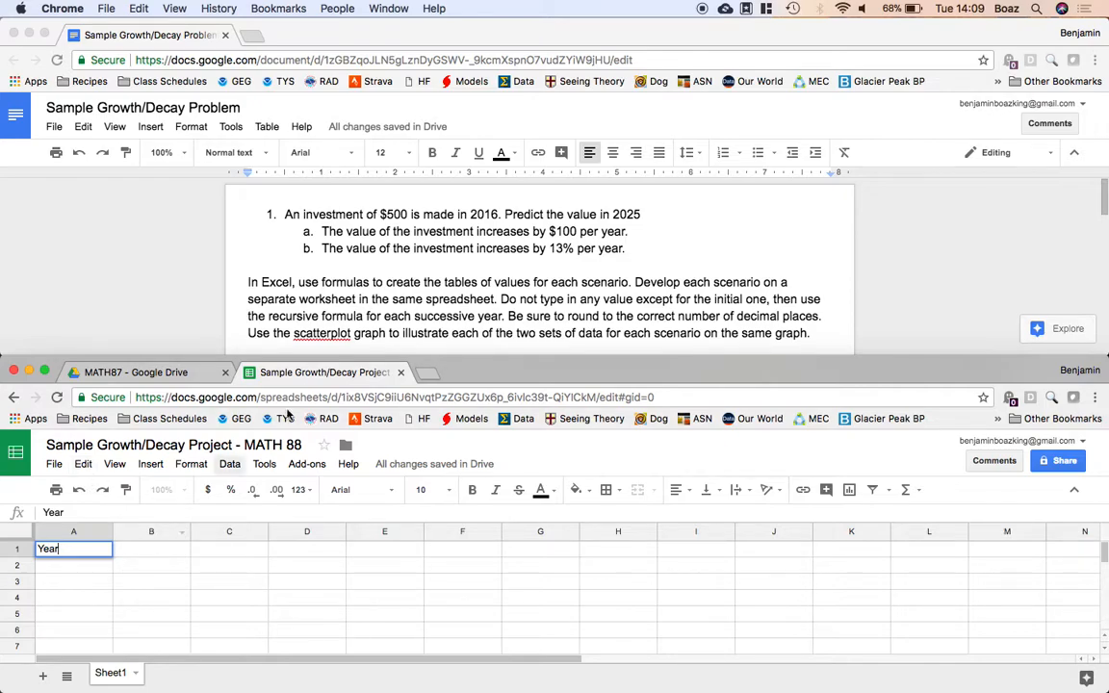
click(45, 374)
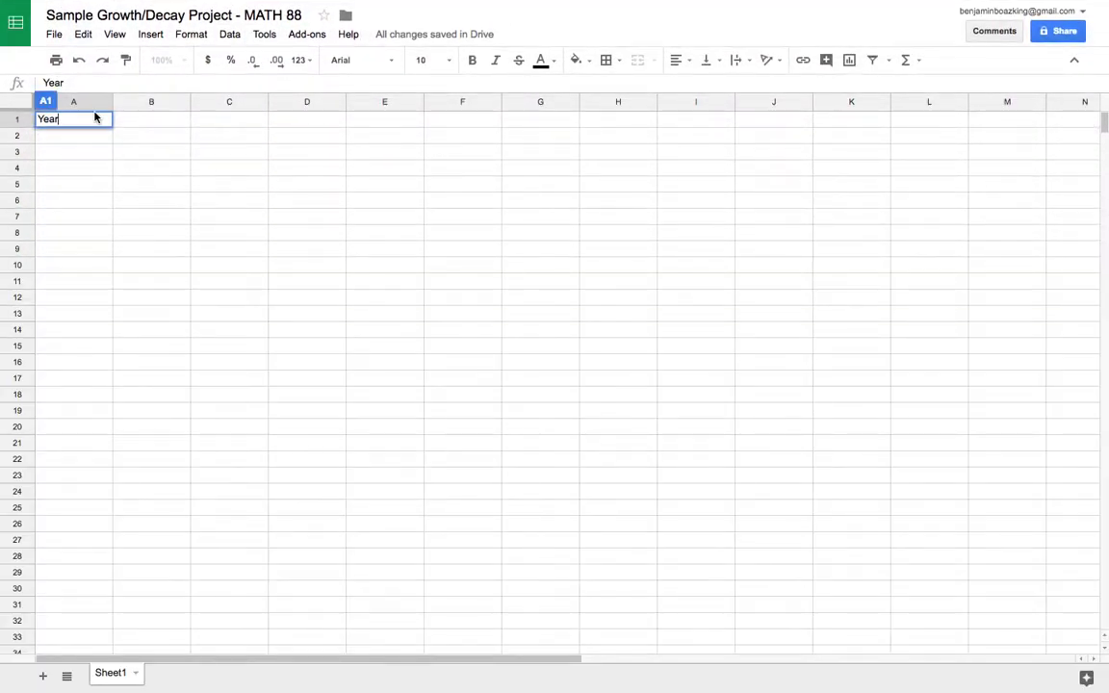
key(Return)
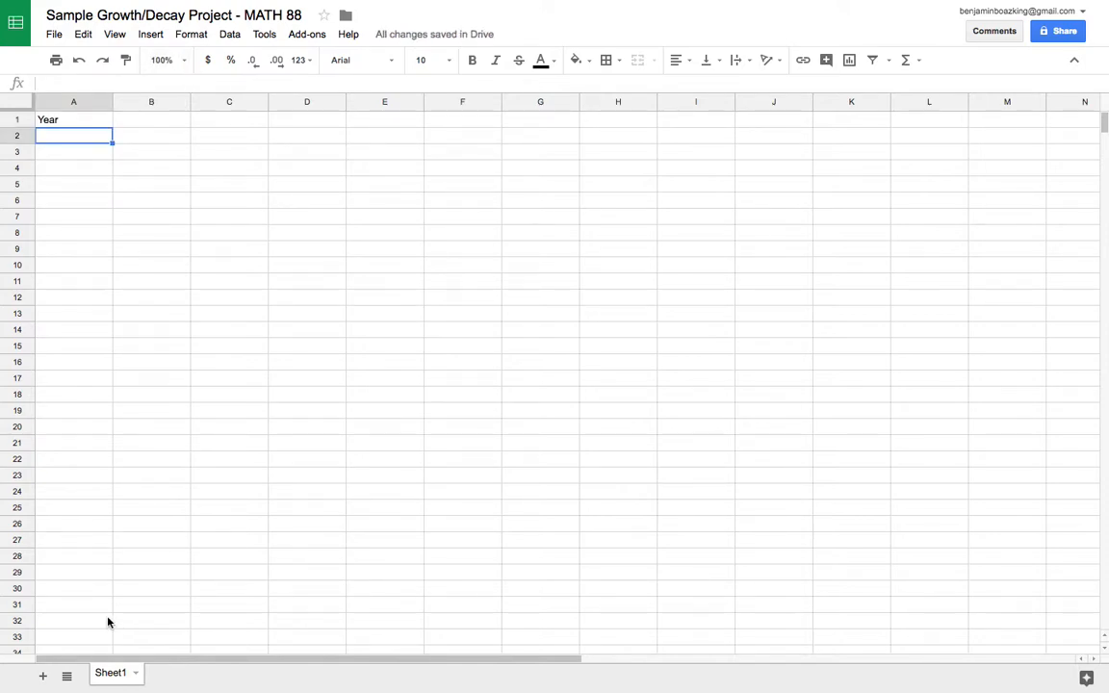
Rename the first worksheet as Sample and add a second worksheet, returning to Sample.
double_click(110, 672)
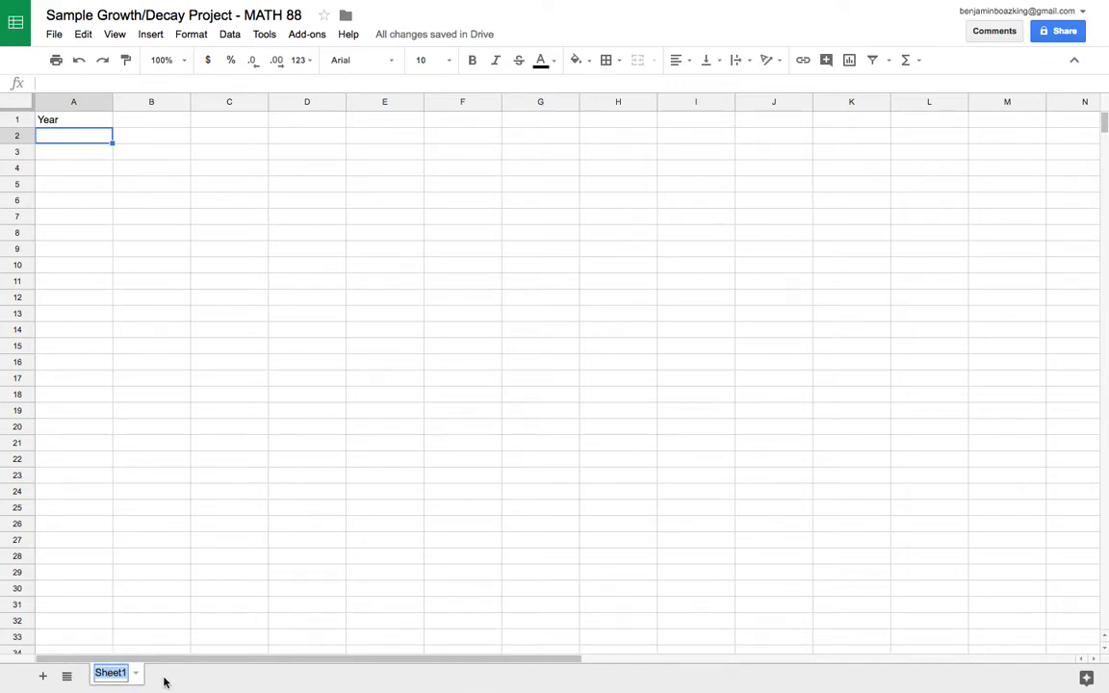
text(Sample)
key(Return)
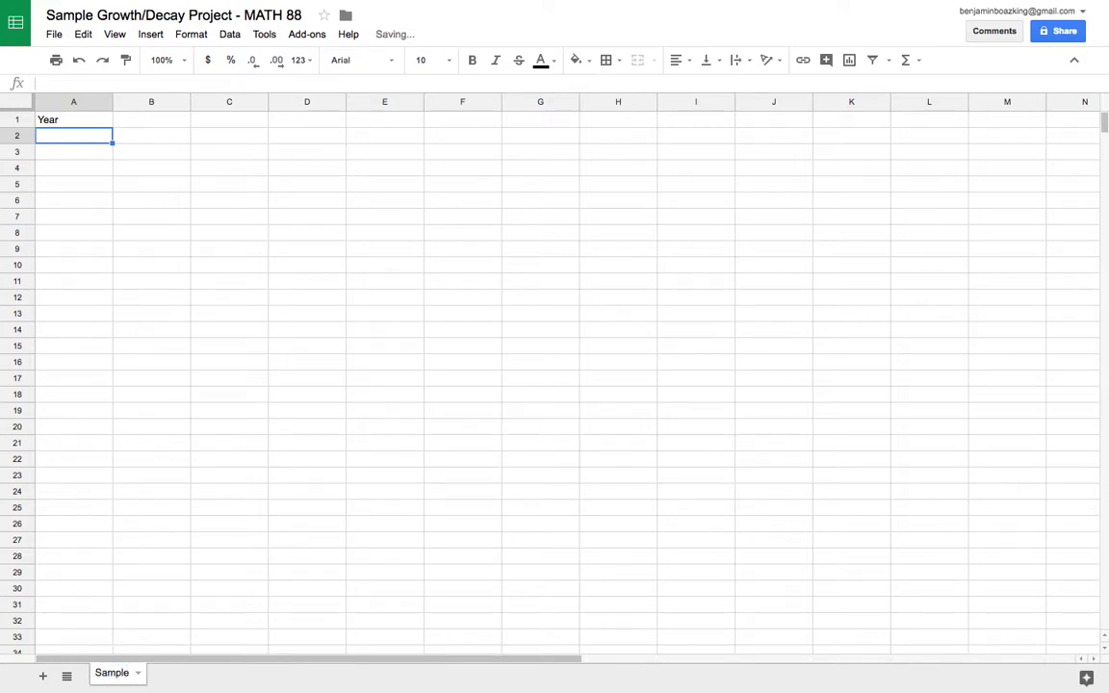
click(42, 678)
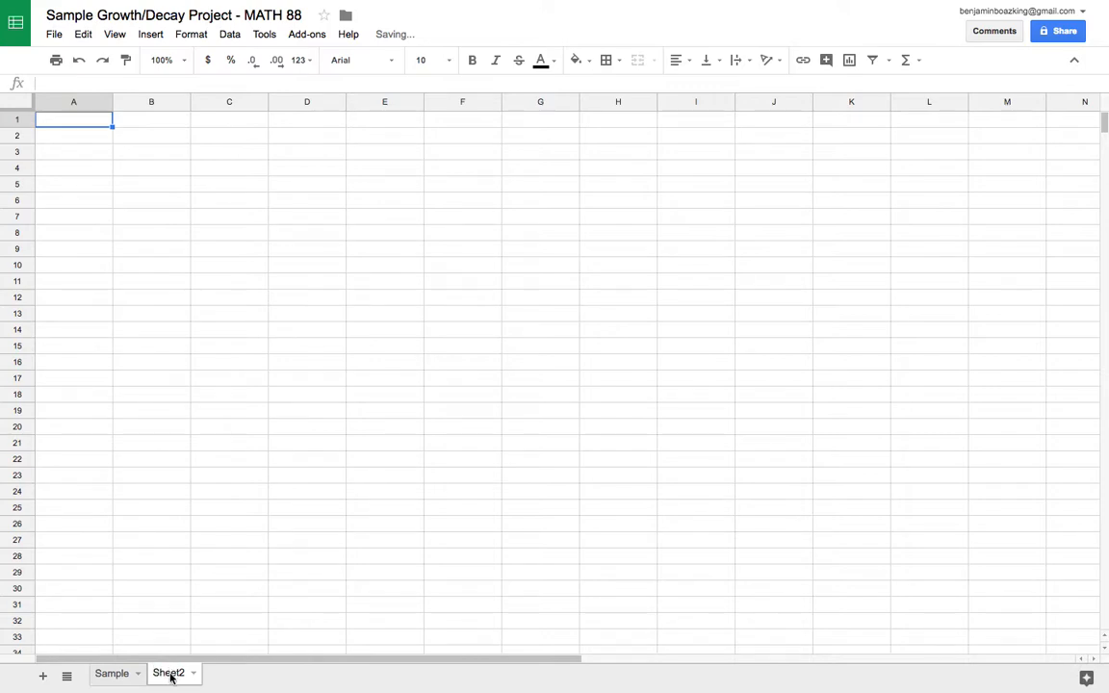
click(112, 673)
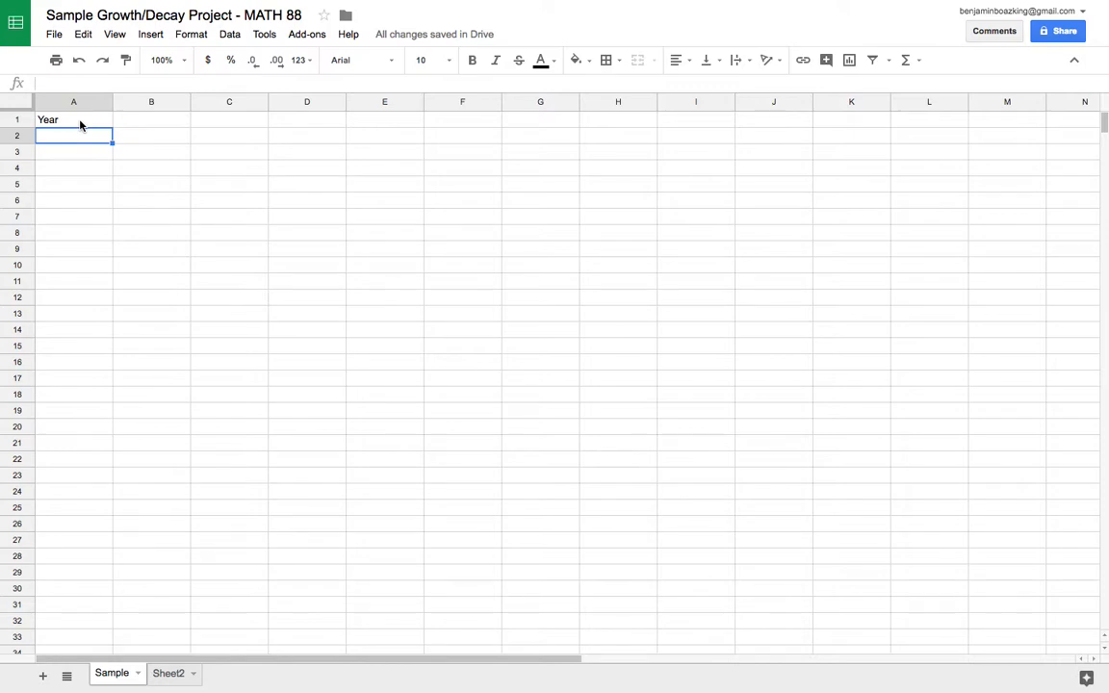
click(81, 124)
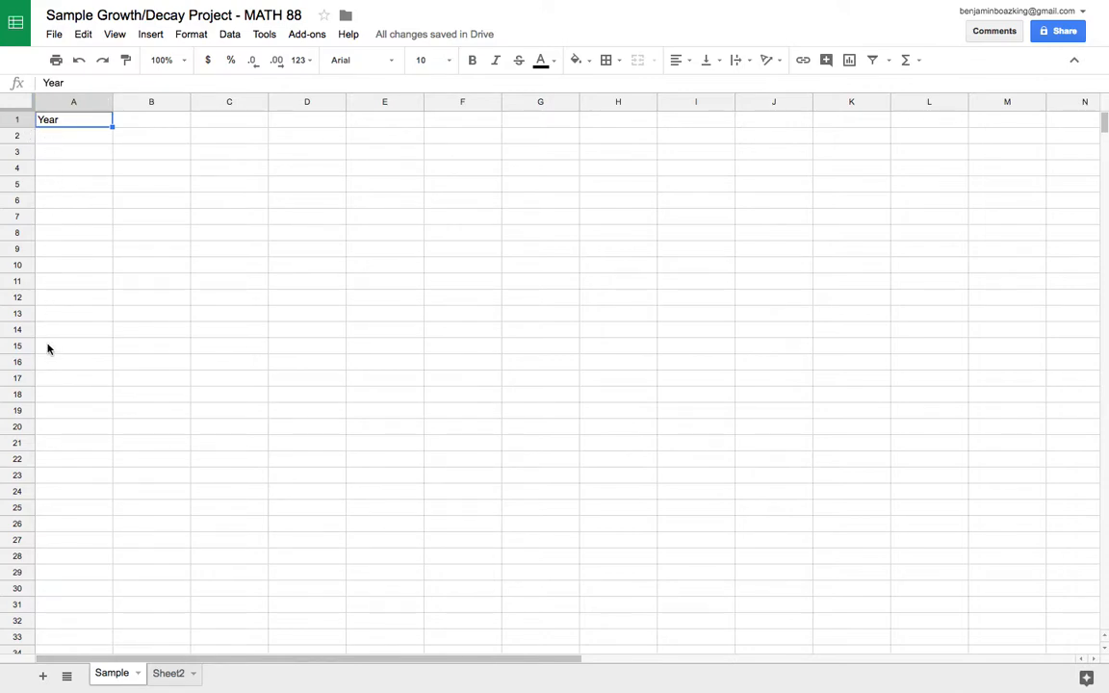
scroll(68, 300, down, 1)
click(72, 287)
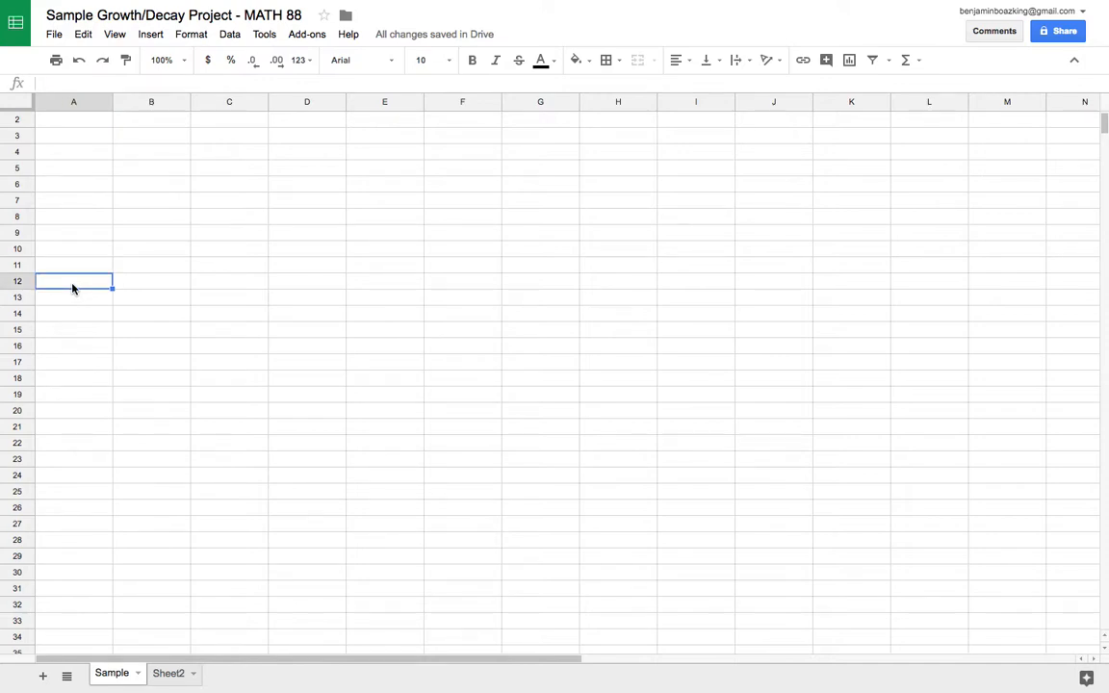
key(ctrl+Down)
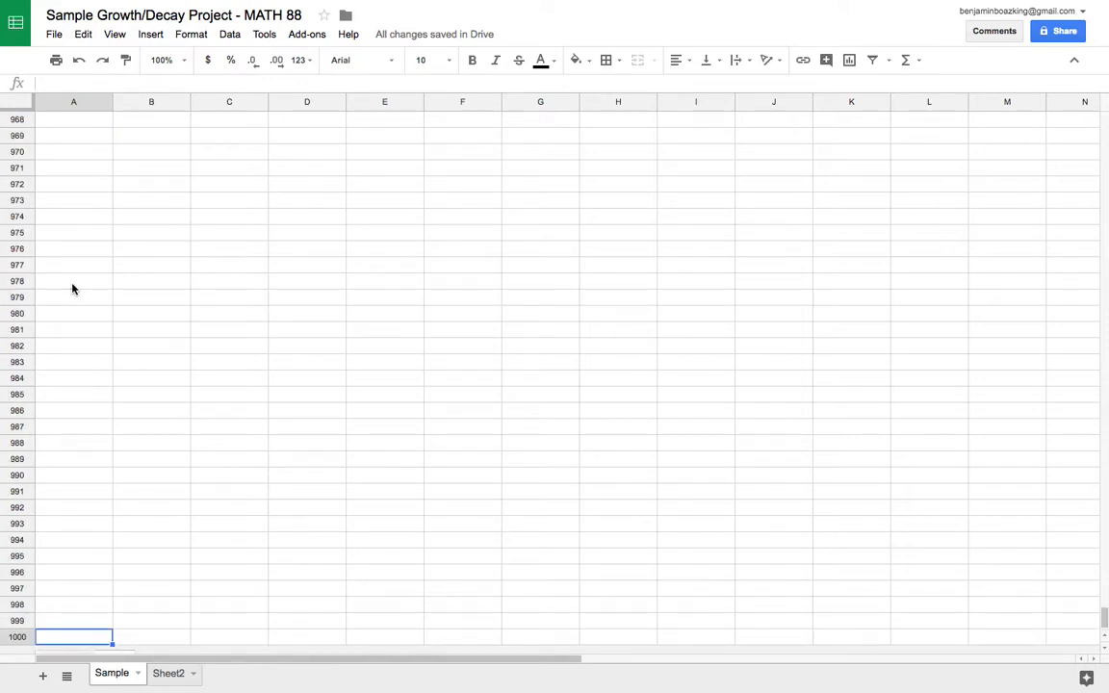
key(ctrl+Up)
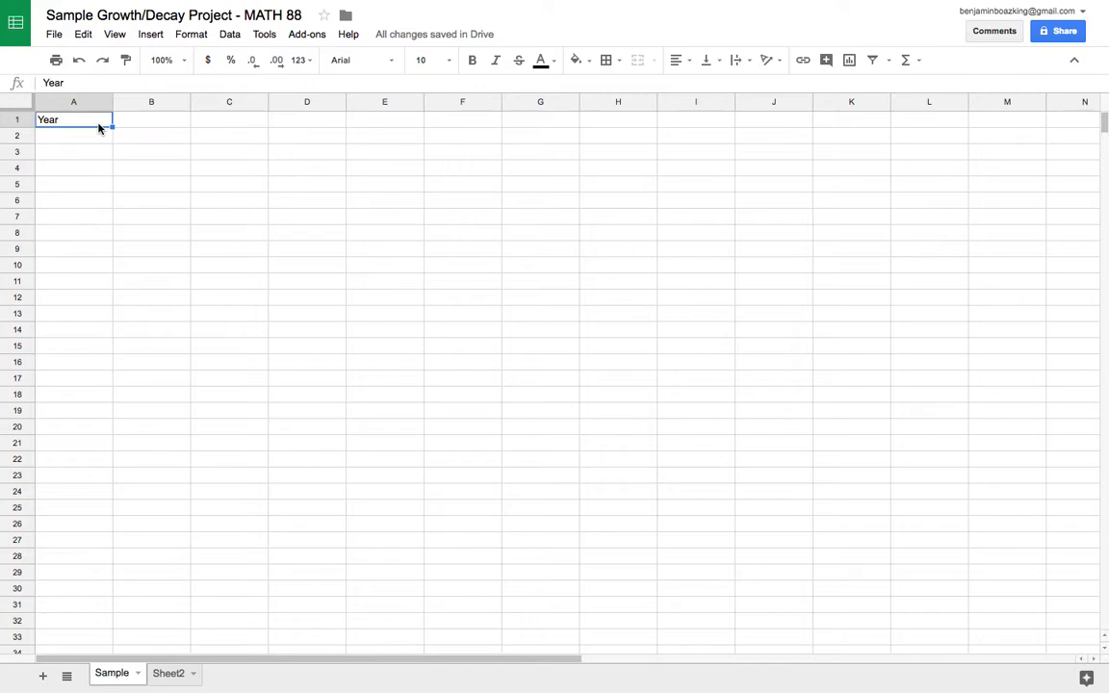
Exit full screen to show the problem document again and enter 2016 in cell A2 as the starting year.
click(69, 141)
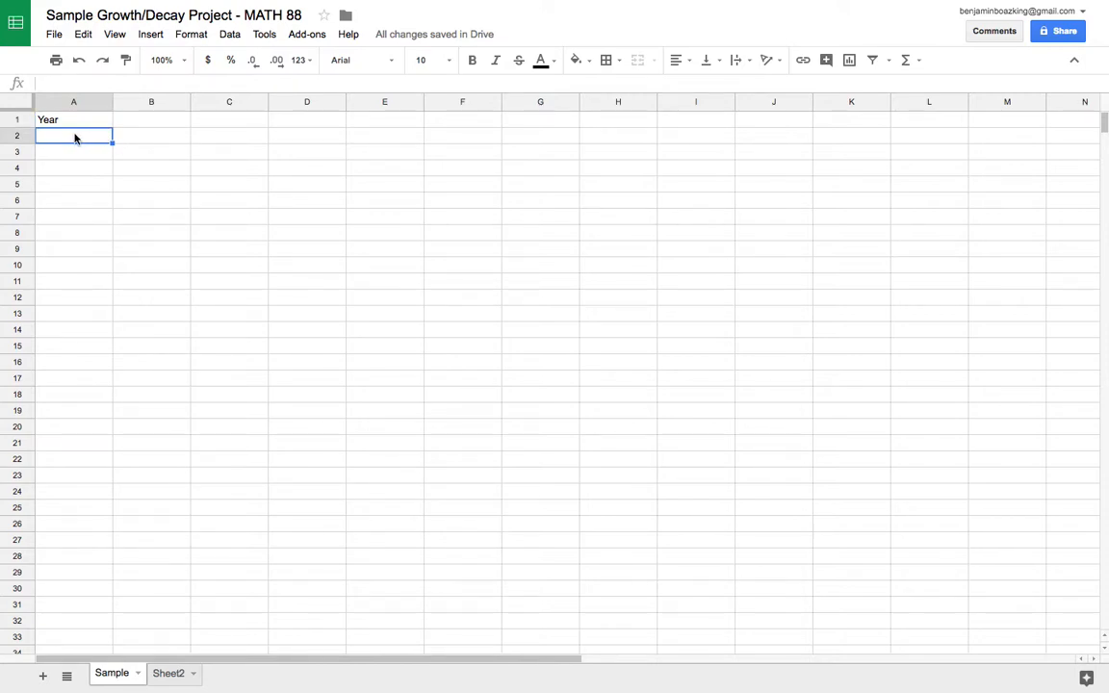
text(2)
mouse_move(128, 8)
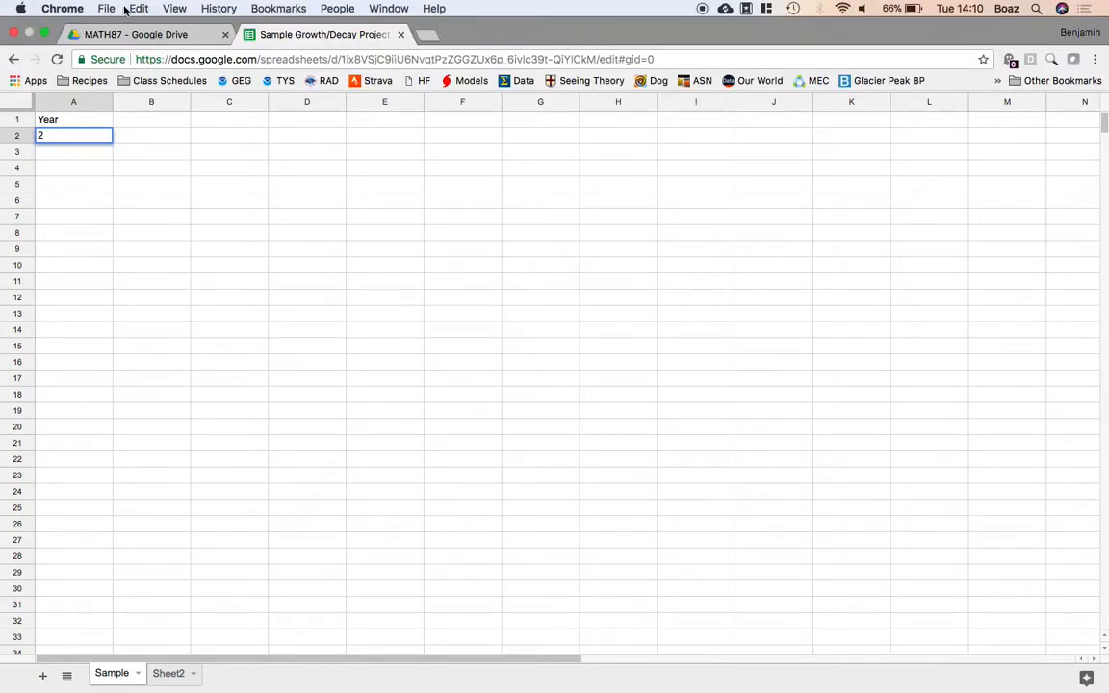
click(44, 34)
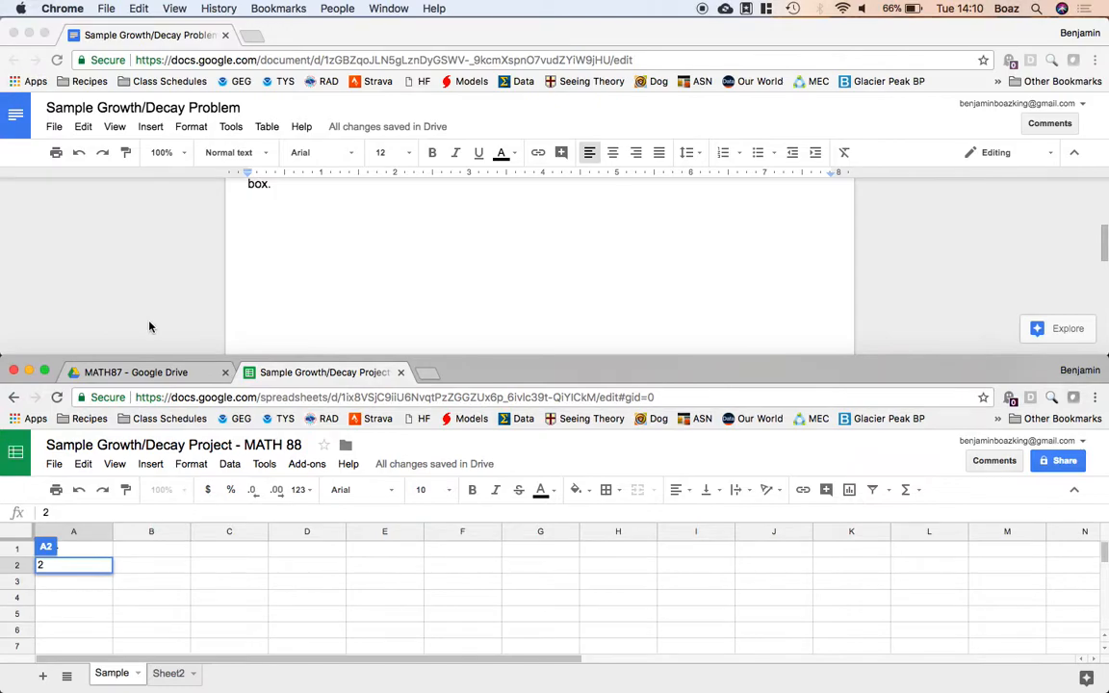
scroll(330, 283, up, 2)
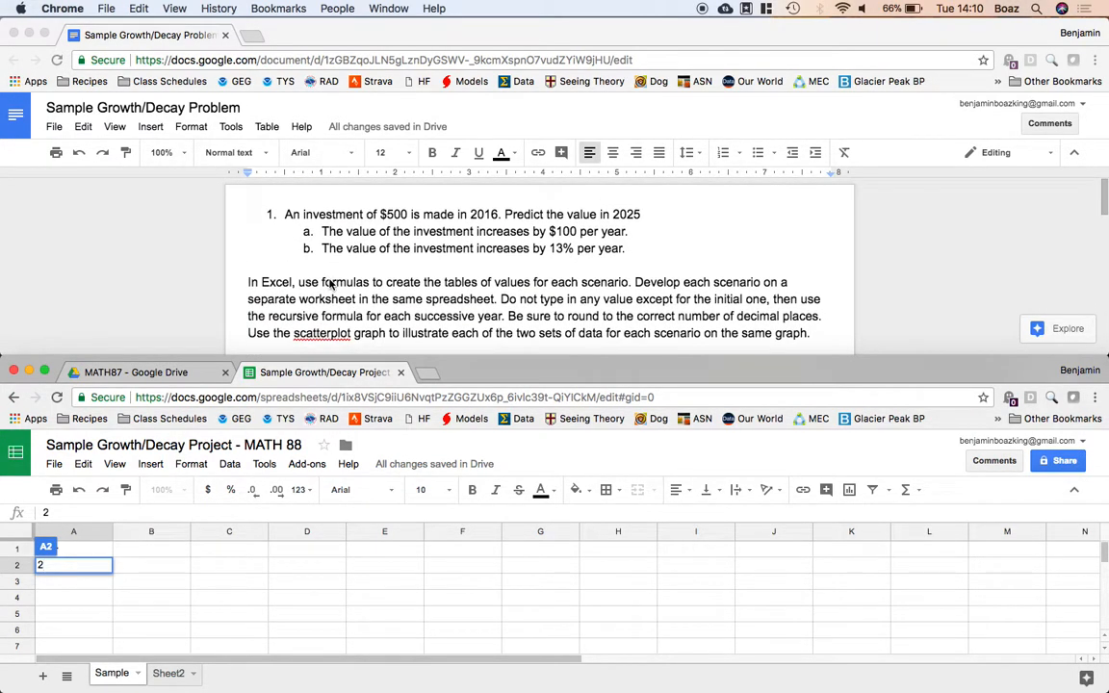
text(2016)
key(Return)
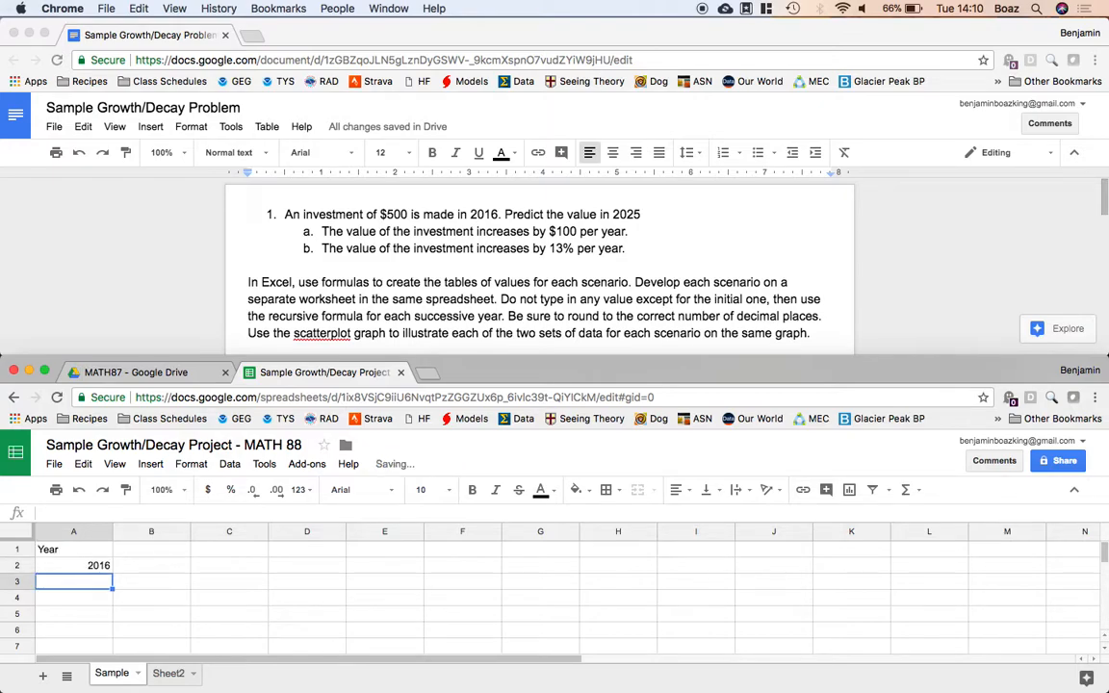
click(70, 566)
double_click(71, 566)
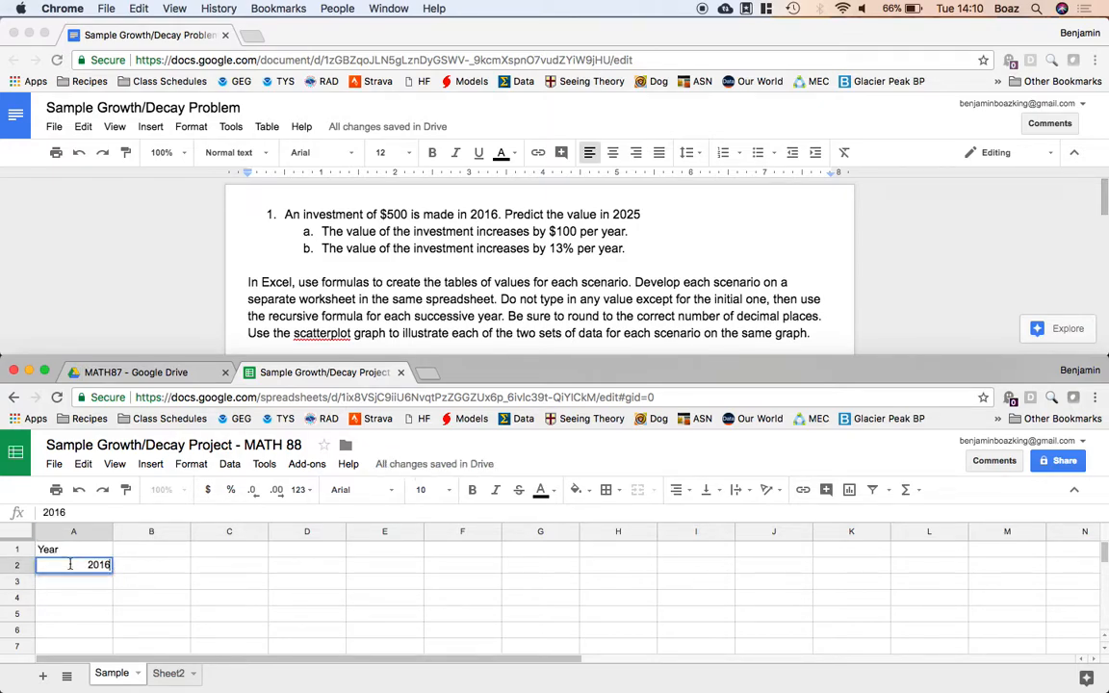
key(Return)
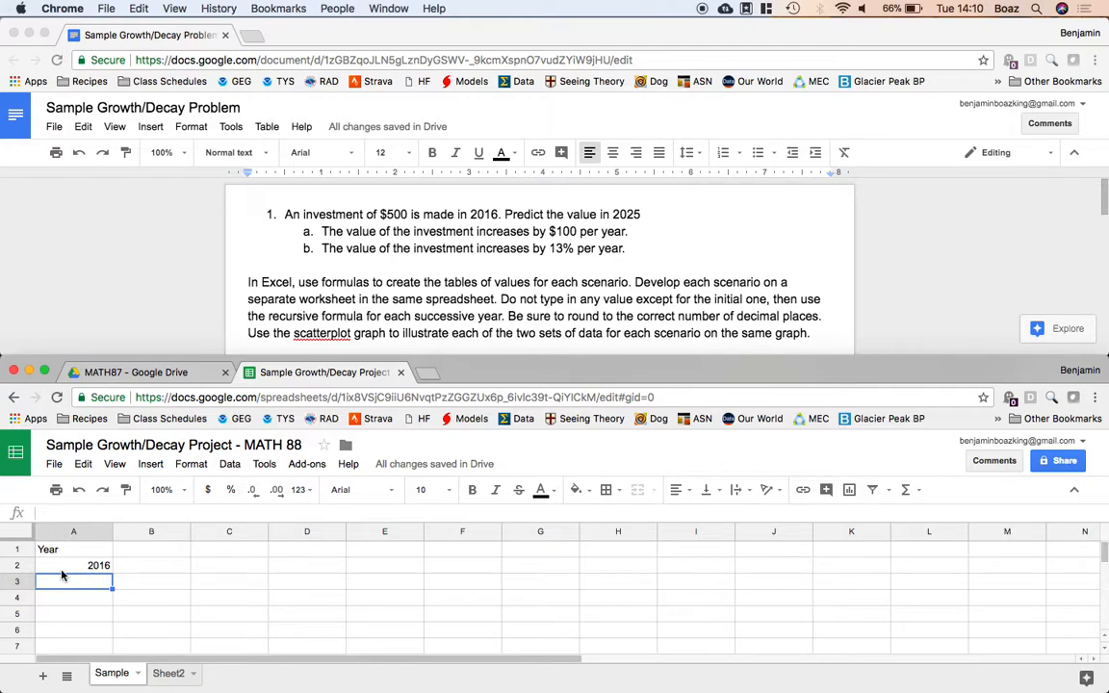
Enter the recursive formula =A2+1 in cell A3 to produce the year after the starting year.
text(=)
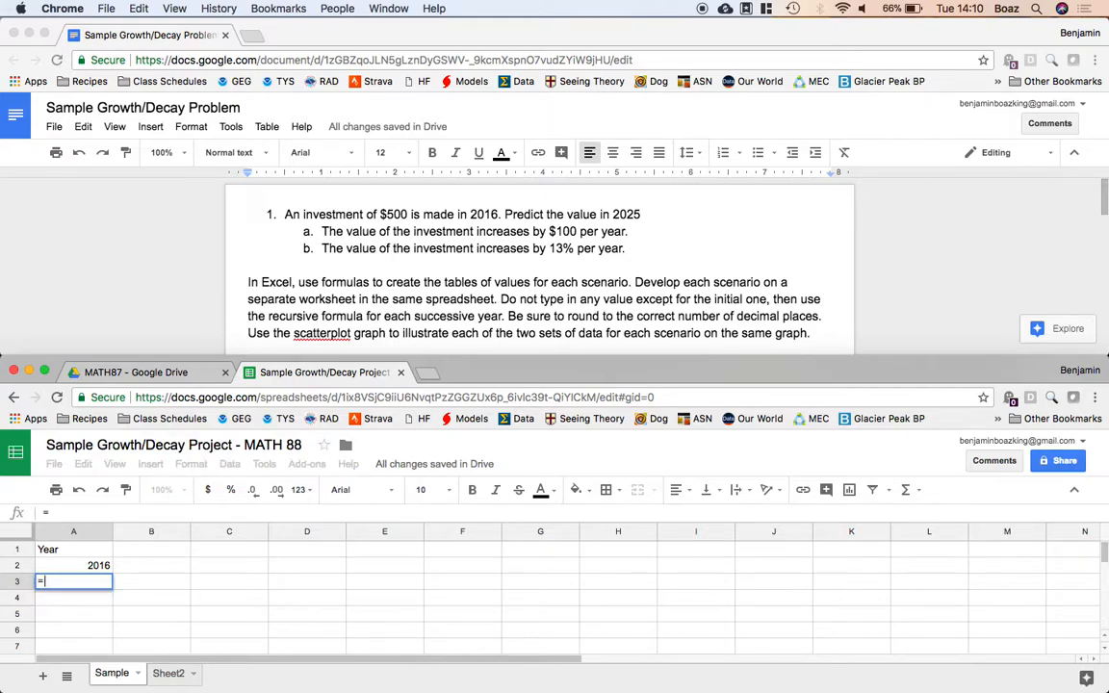
click(89, 568)
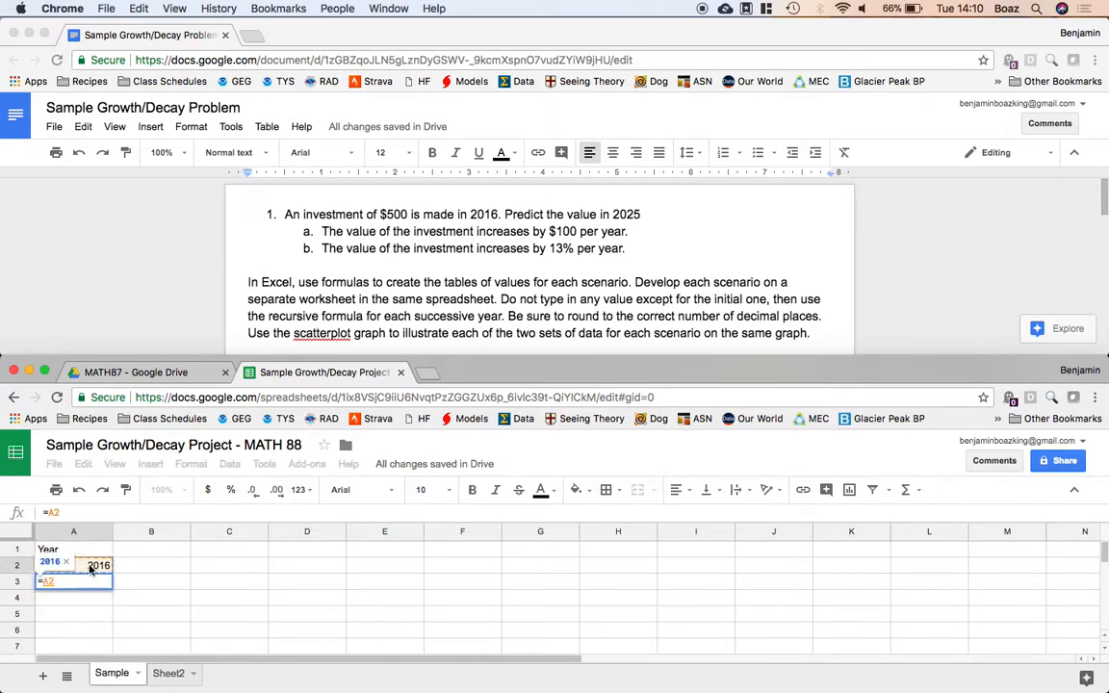
text(+1)
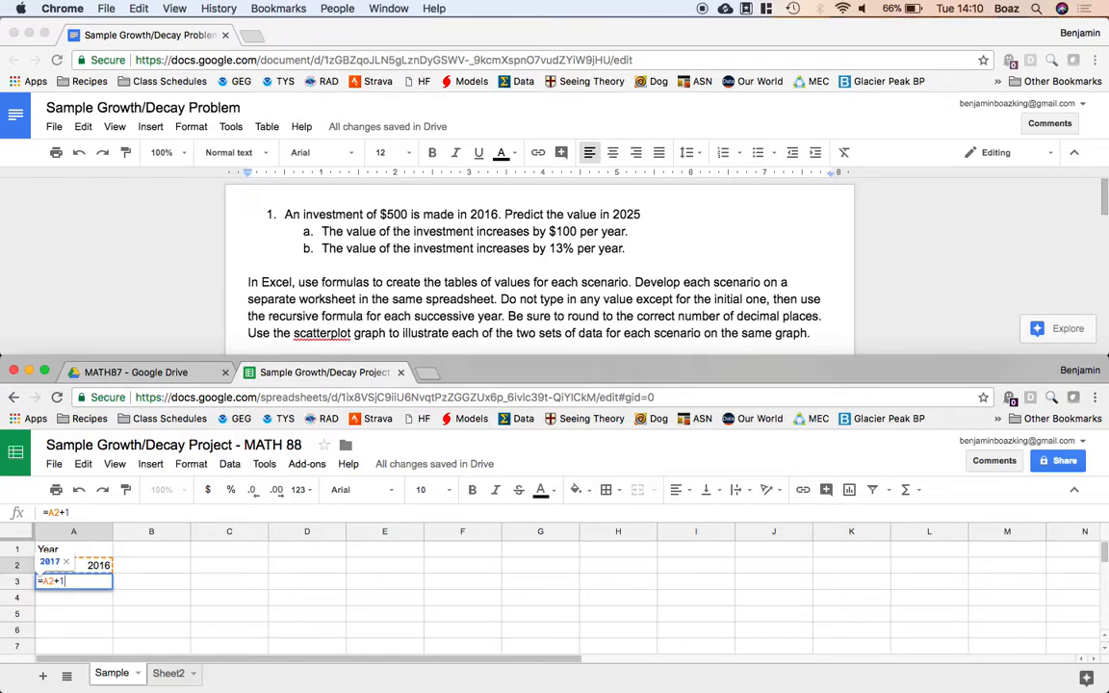
key(Return)
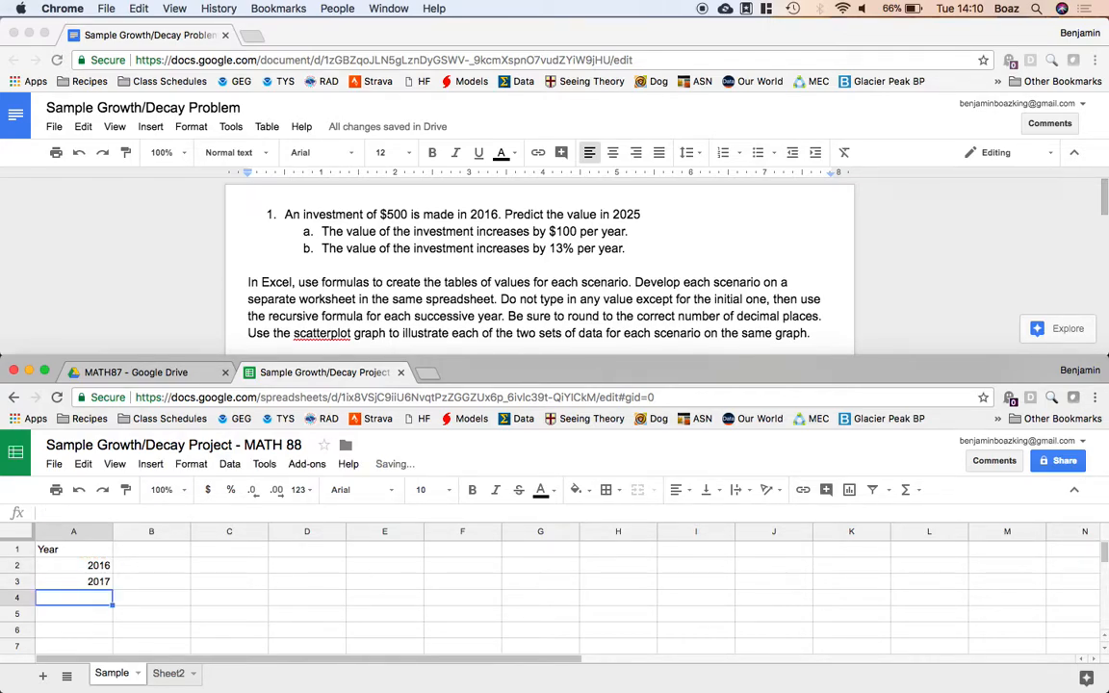
Review the formula in cell A3 without changing it, and switch the spreadsheet window to full screen.
click(96, 582)
double_click(91, 580)
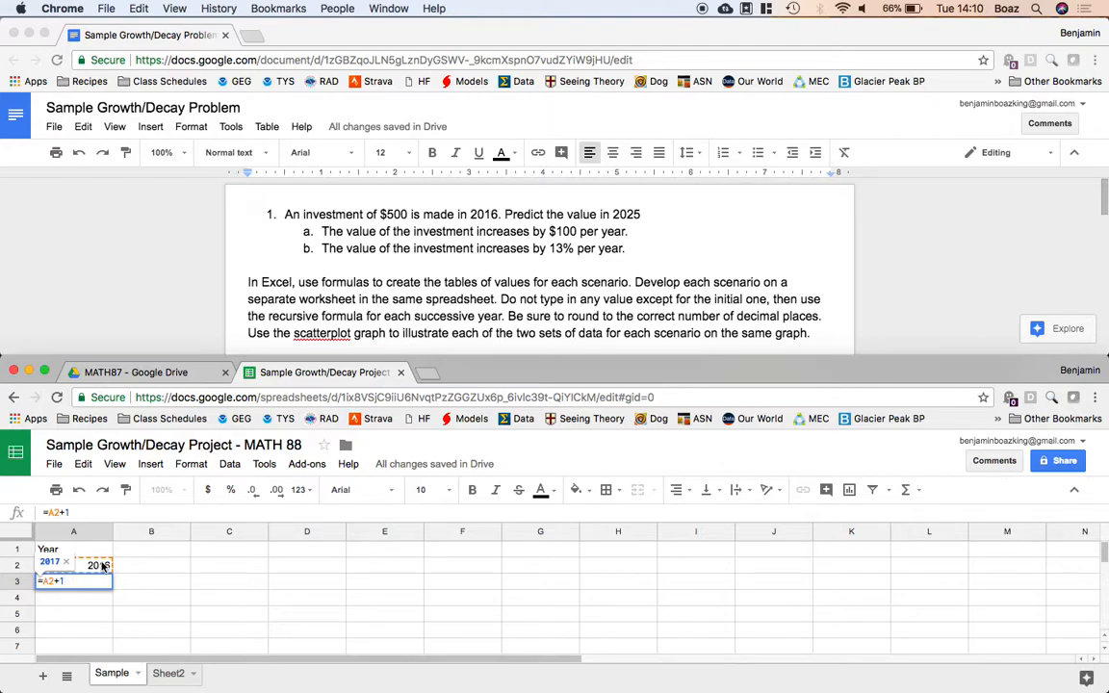
click(45, 582)
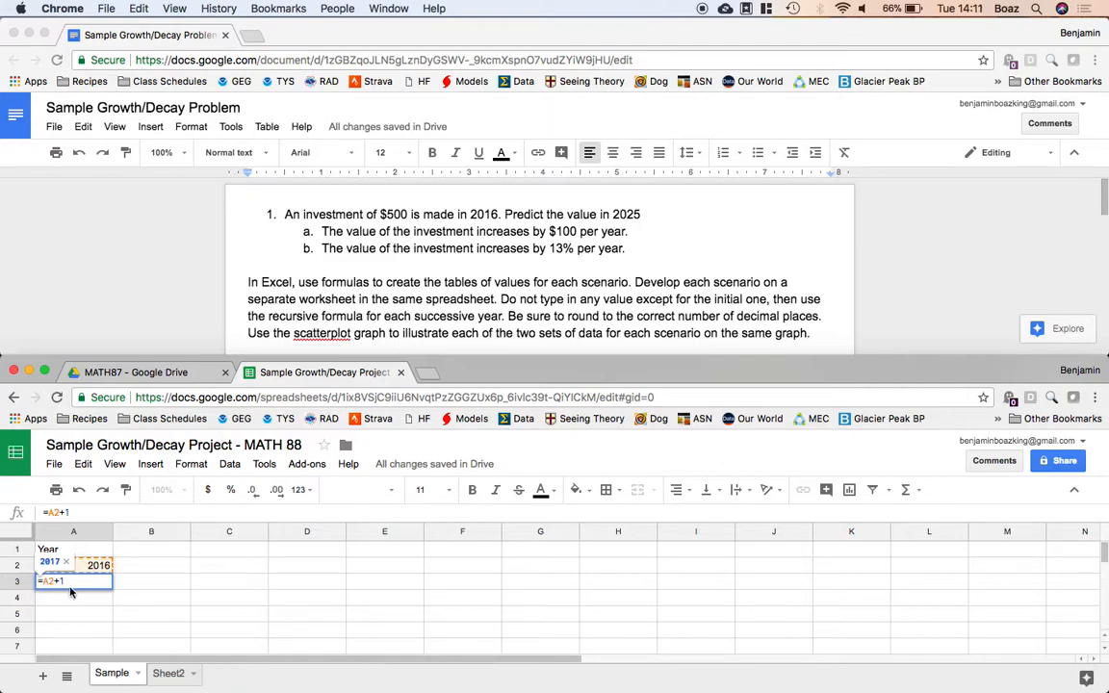
key(Return)
click(89, 585)
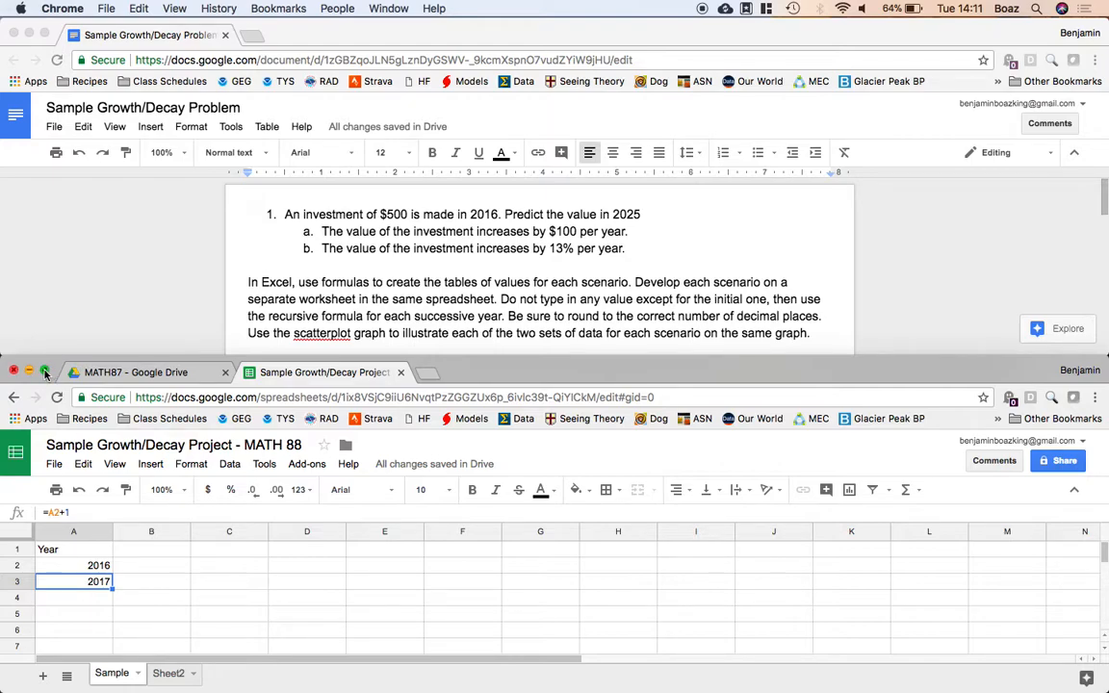
click(45, 373)
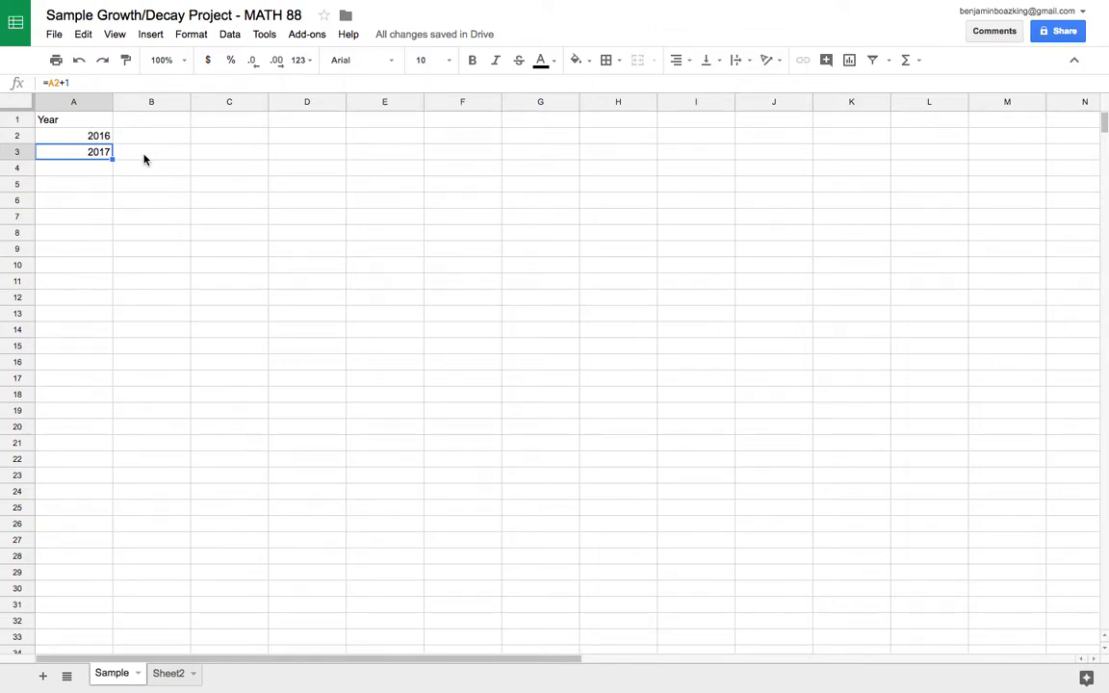
click(162, 122)
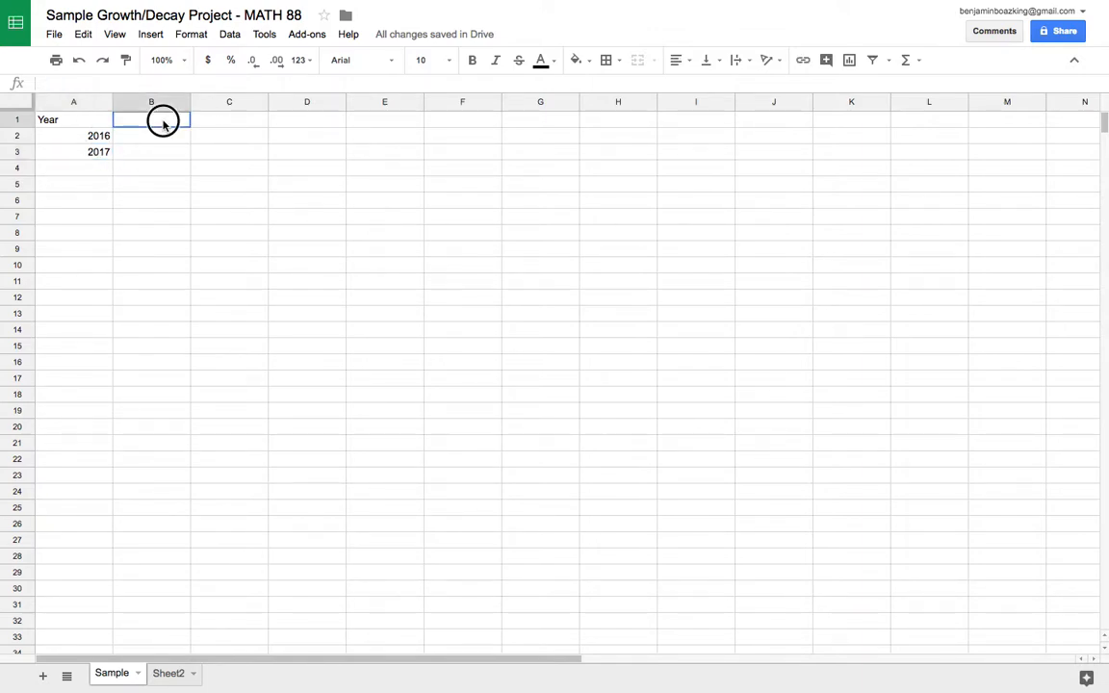
drag(163, 122, 362, 377)
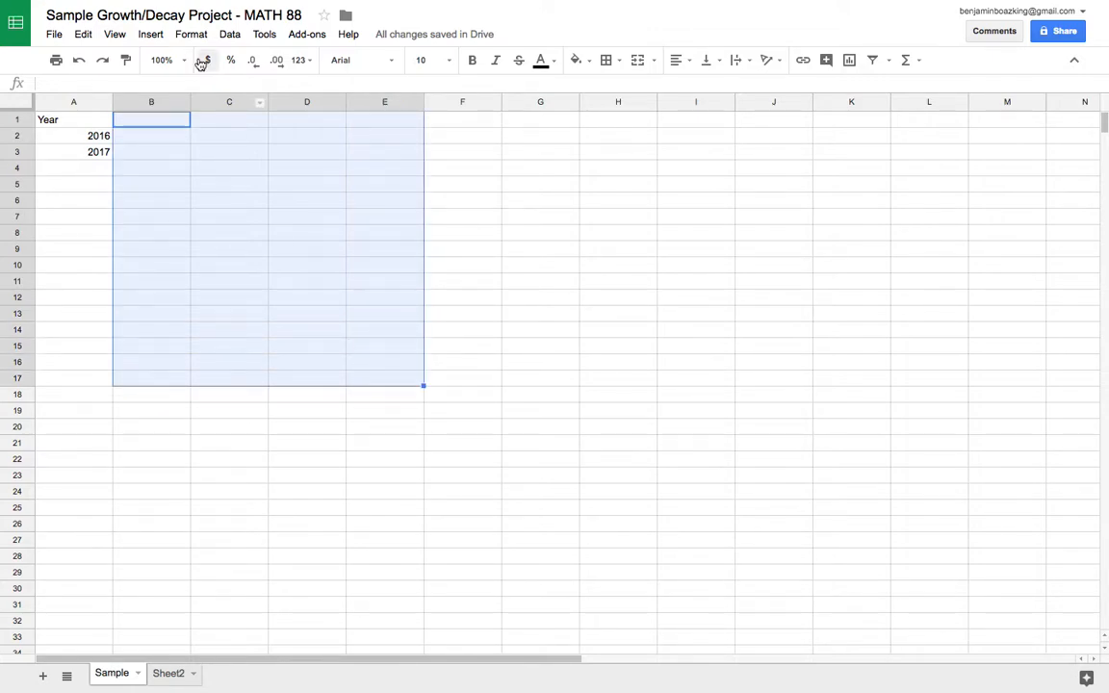
click(586, 62)
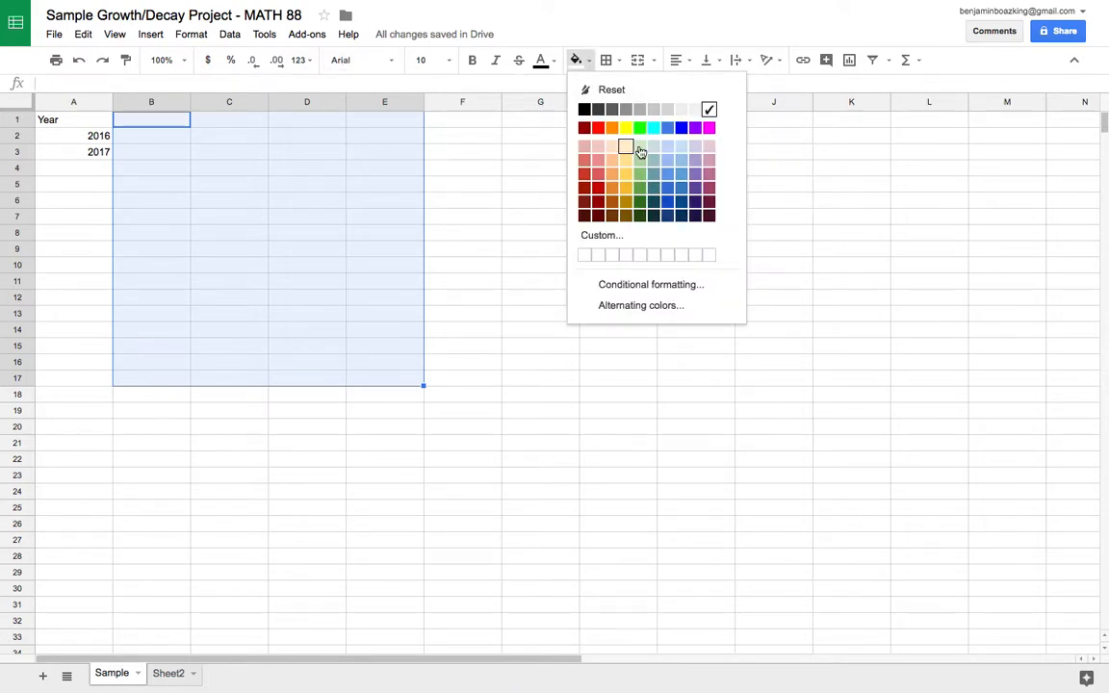
click(515, 202)
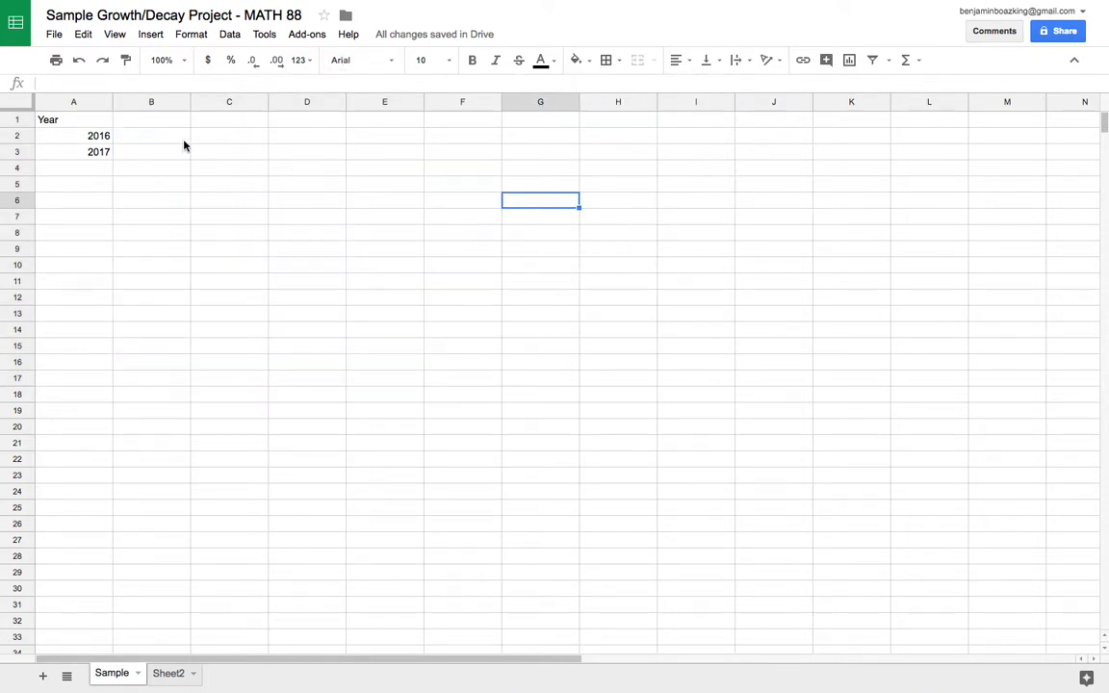
Move the Year heading from cell A1 to E7 and undo the move.
click(73, 120)
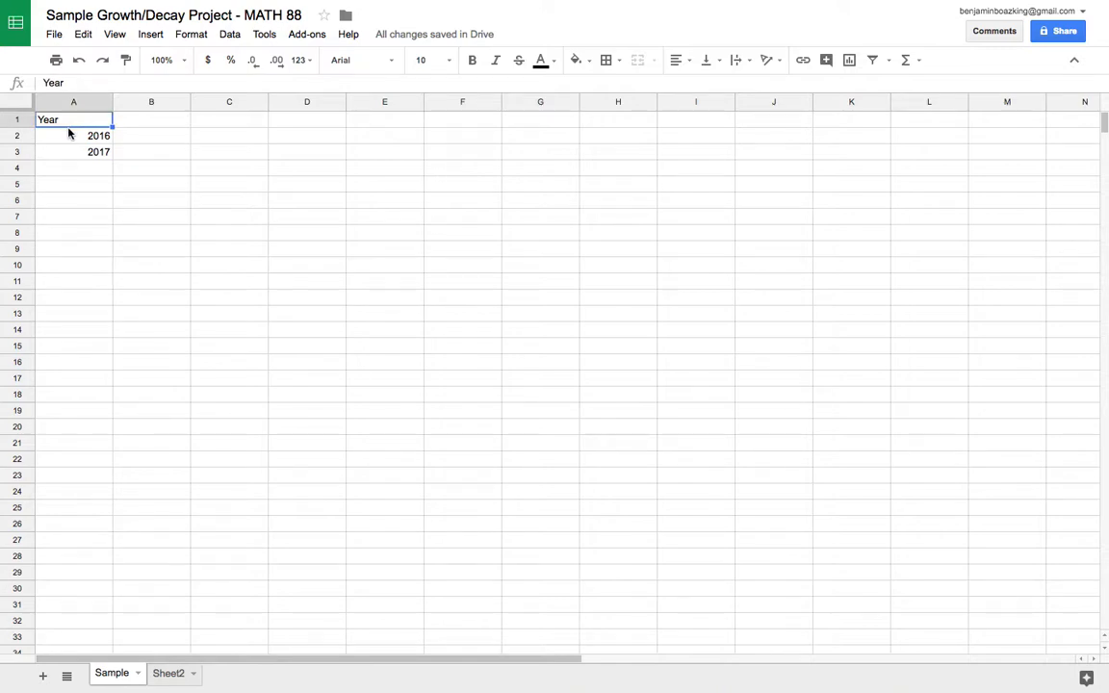
click(75, 126)
mouse_move(75, 130)
mouse_down()
mouse_move(86, 124)
mouse_move(95, 138)
mouse_move(83, 116)
mouse_move(73, 123)
mouse_up()
drag(60, 121, 101, 118)
click(60, 200)
click(68, 126)
click(60, 139)
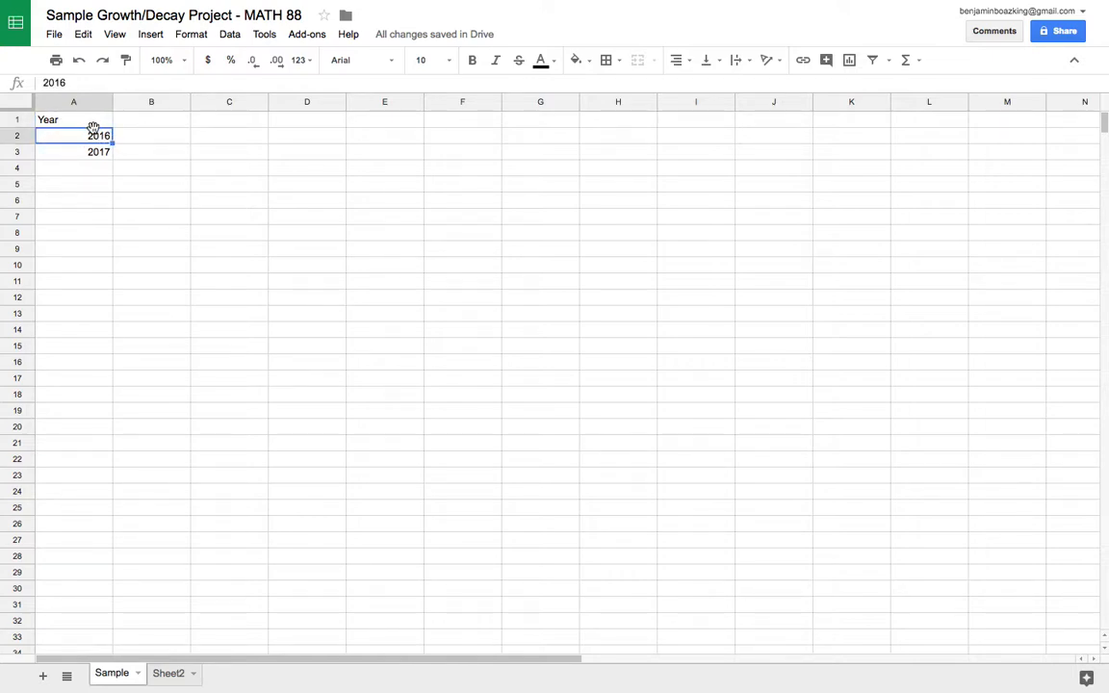
click(84, 116)
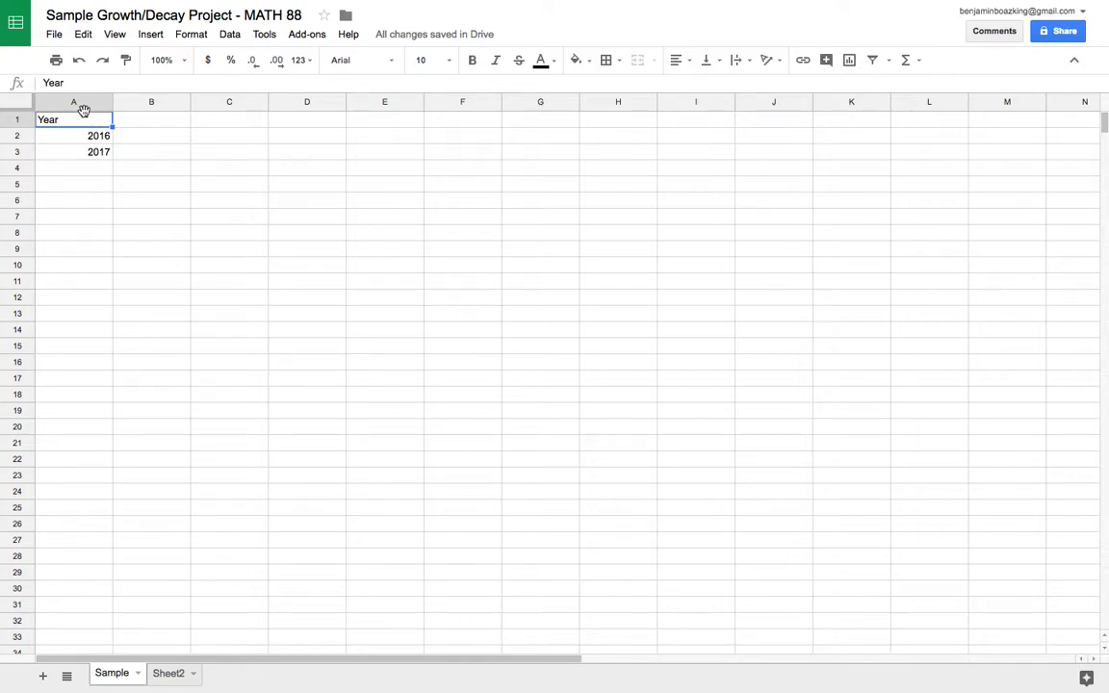
drag(79, 111, 386, 220)
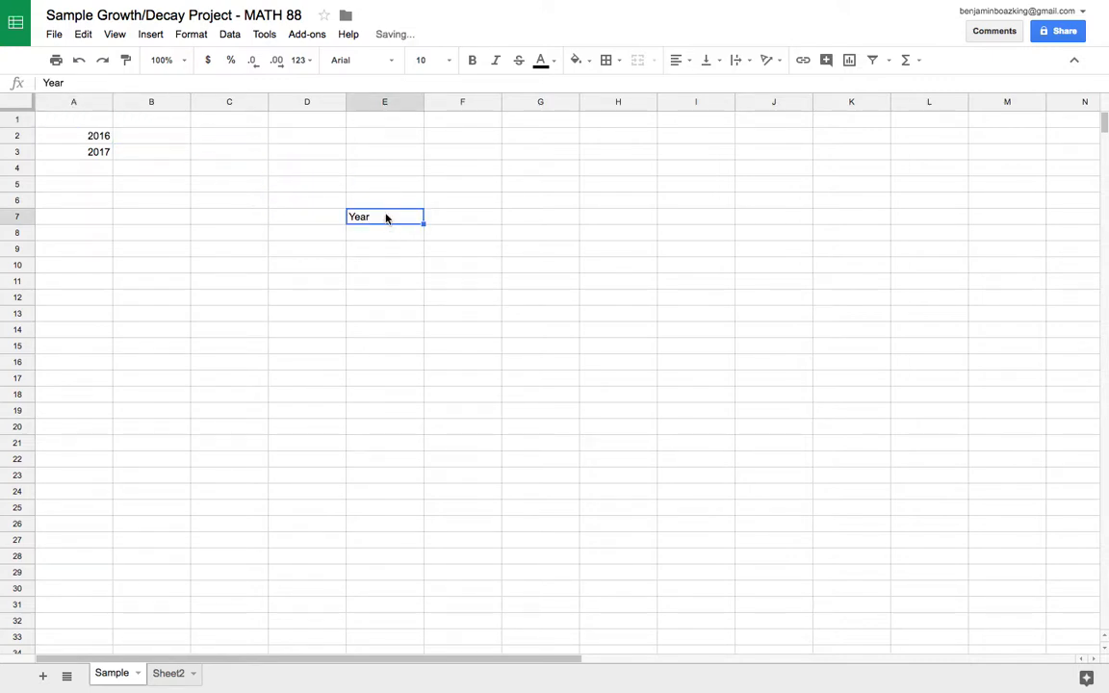
click(79, 61)
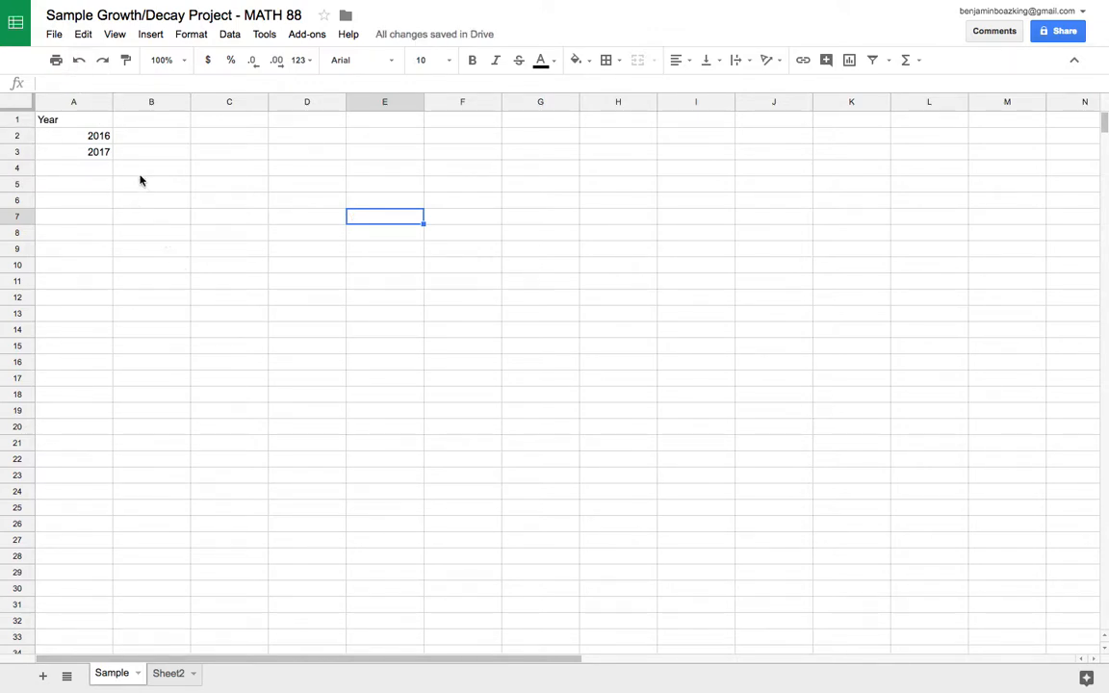
Move the Year heading from cell A1 to C5 and undo the move.
click(89, 156)
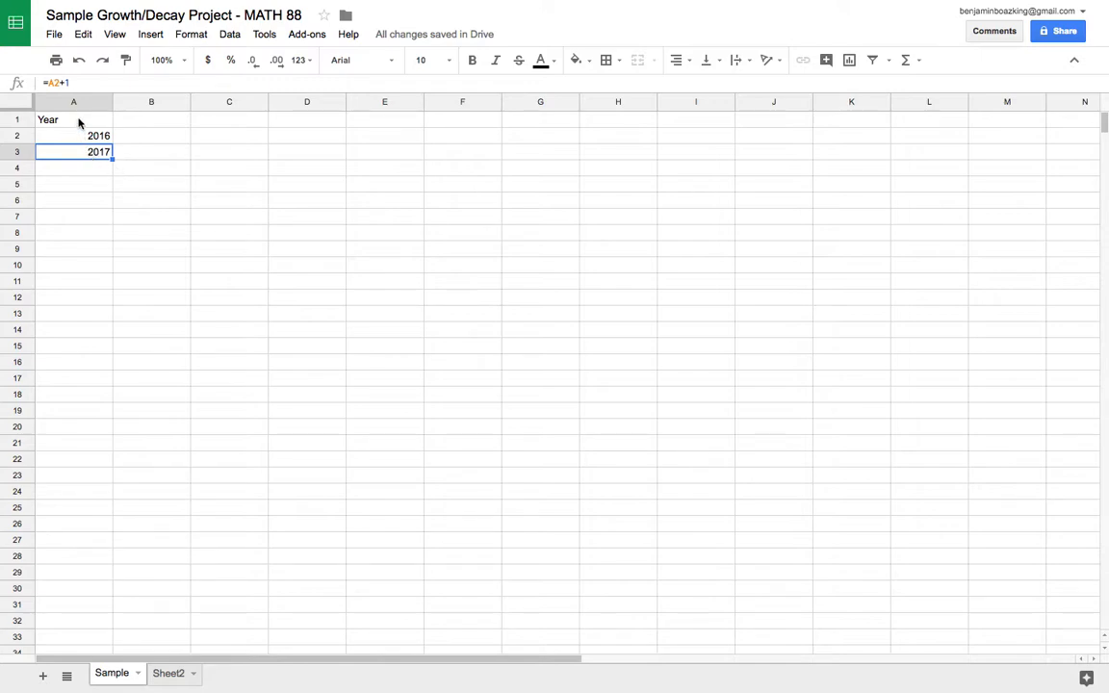
click(67, 133)
drag(67, 116, 68, 157)
click(72, 231)
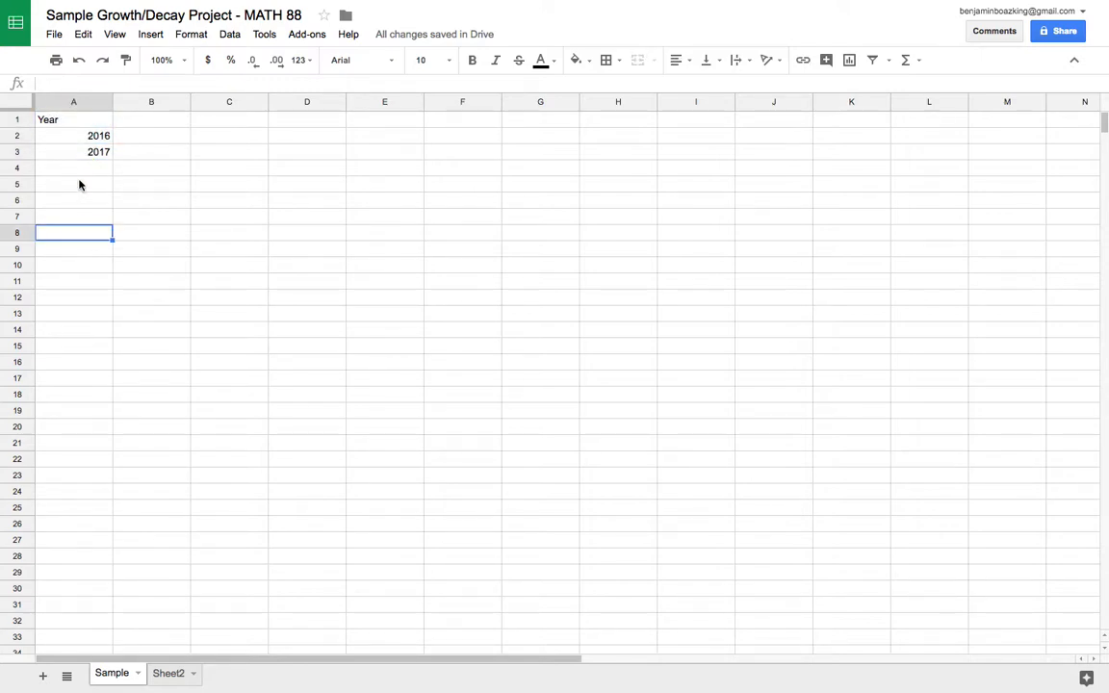
click(85, 123)
drag(82, 111, 206, 184)
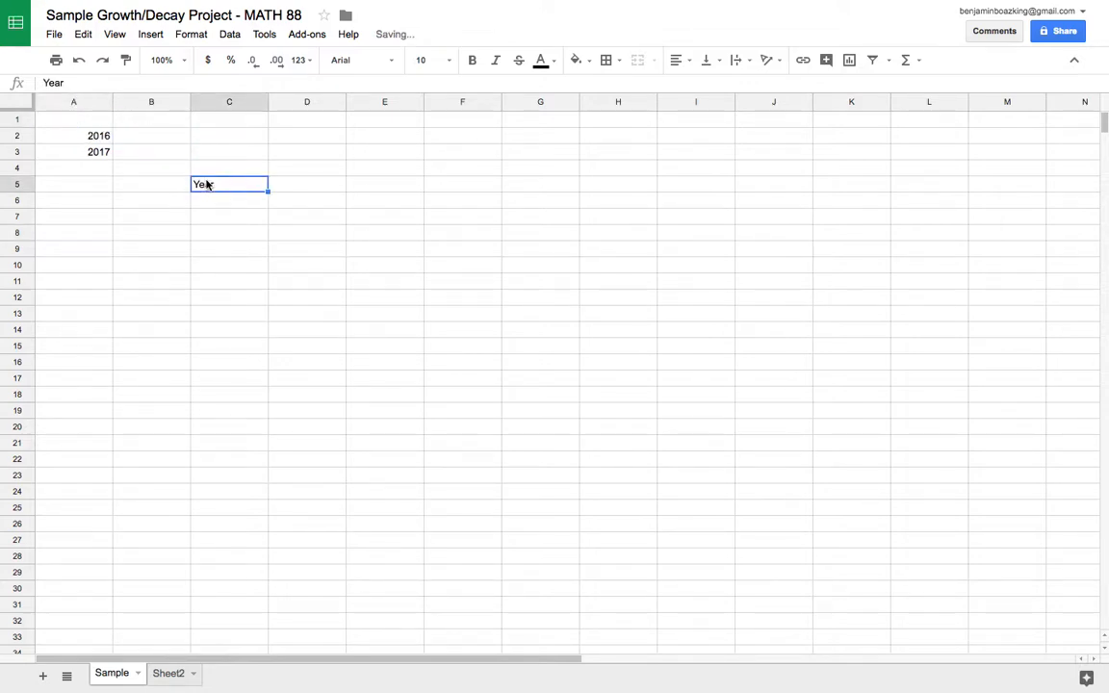
key(ctrl+z)
Fill the year formula from cell A3 down through A13.
click(89, 150)
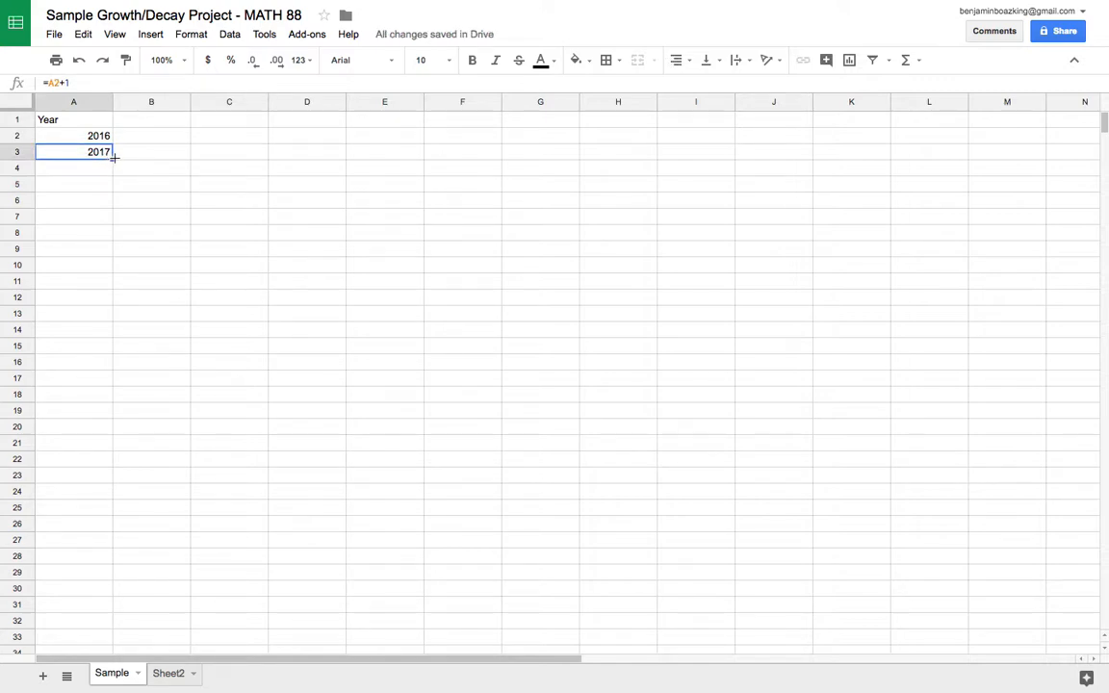
drag(113, 160, 124, 316)
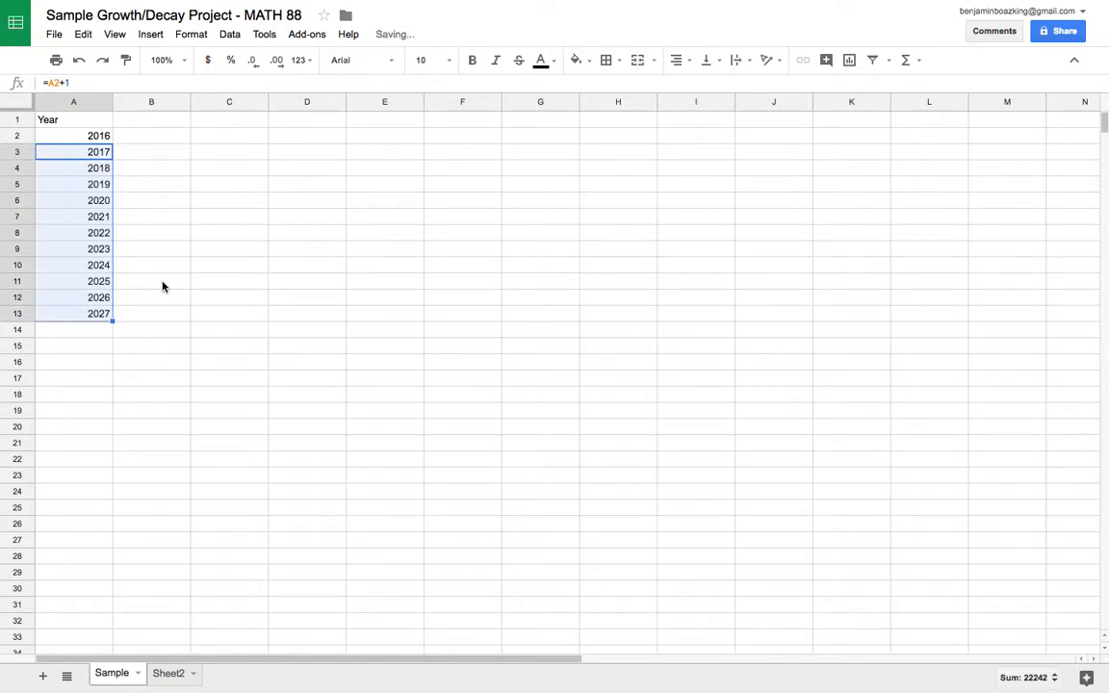
click(161, 286)
click(99, 286)
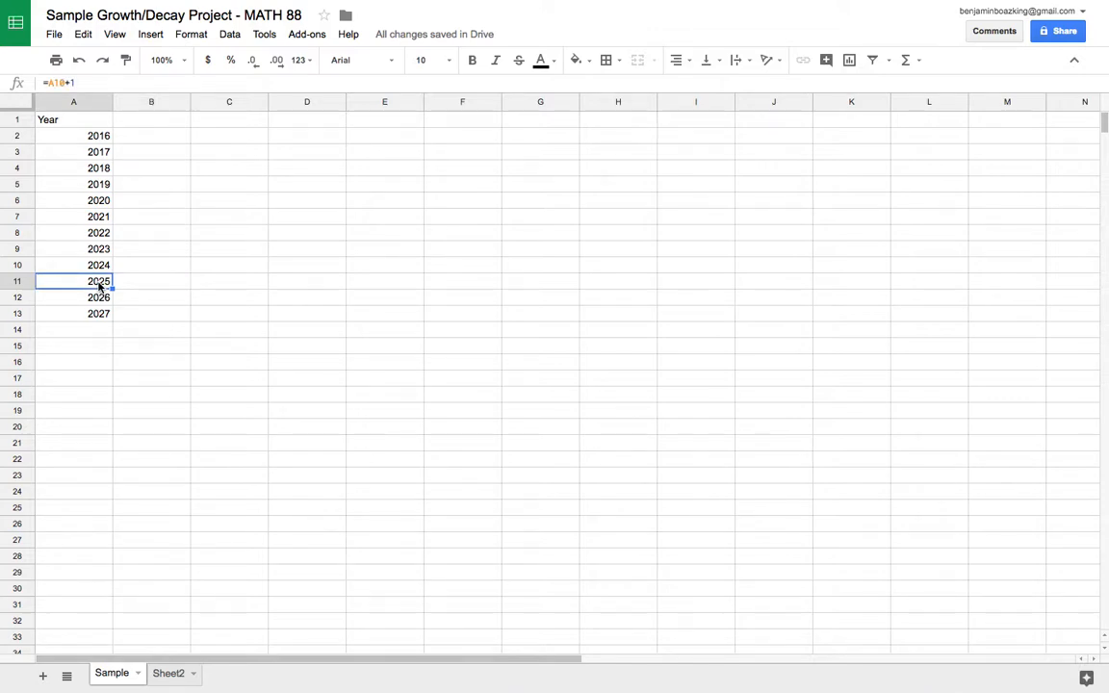
Delete the surplus year cells A12:A13 holding 2026 and 2027, shifting the remaining cells left.
mouse_move(82, 309)
mouse_down()
mouse_move(82, 298)
mouse_move(93, 315)
mouse_up()
click(117, 364)
click(91, 301)
right_click(92, 316)
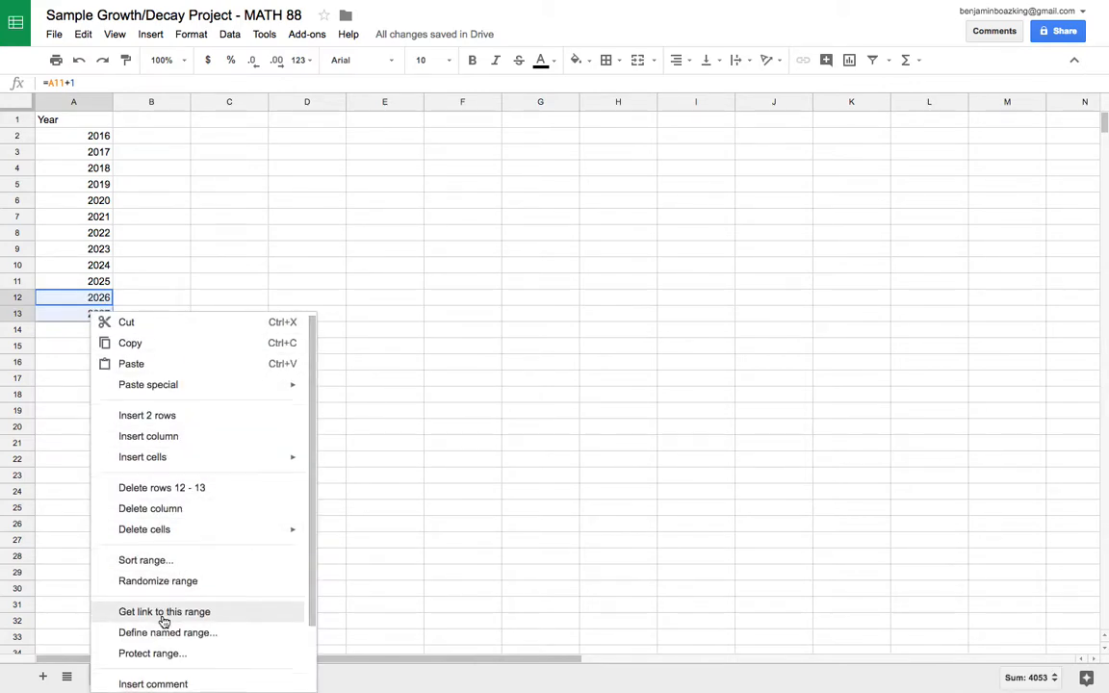
scroll(163, 621, down, 1)
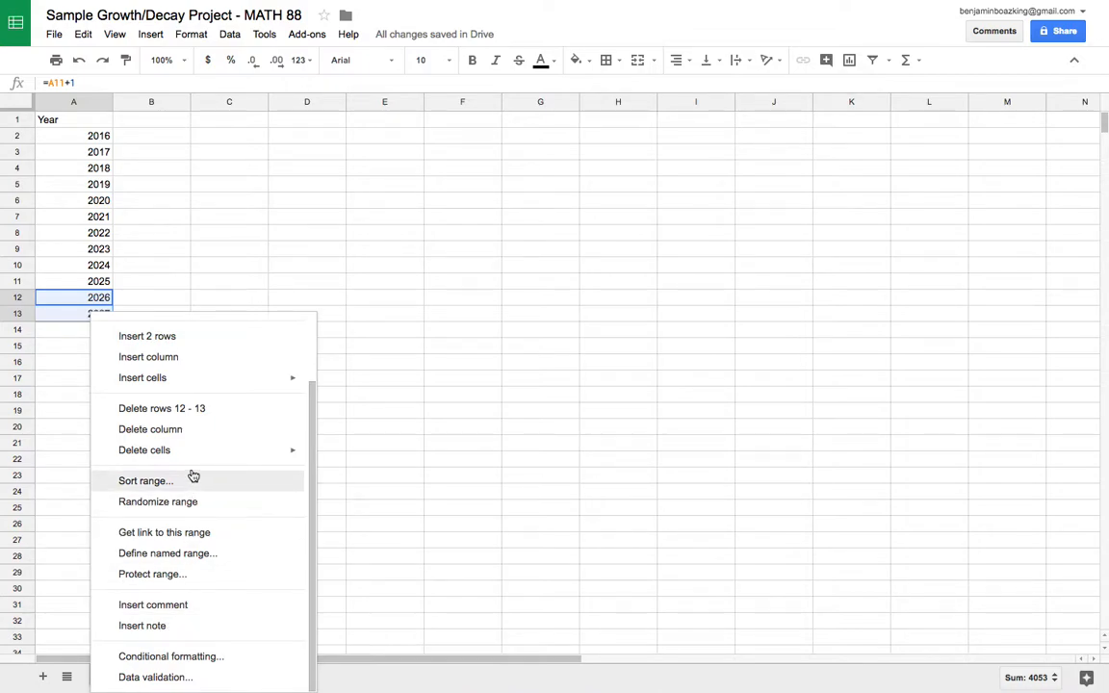
mouse_move(195, 449)
scroll(196, 449, up, 1)
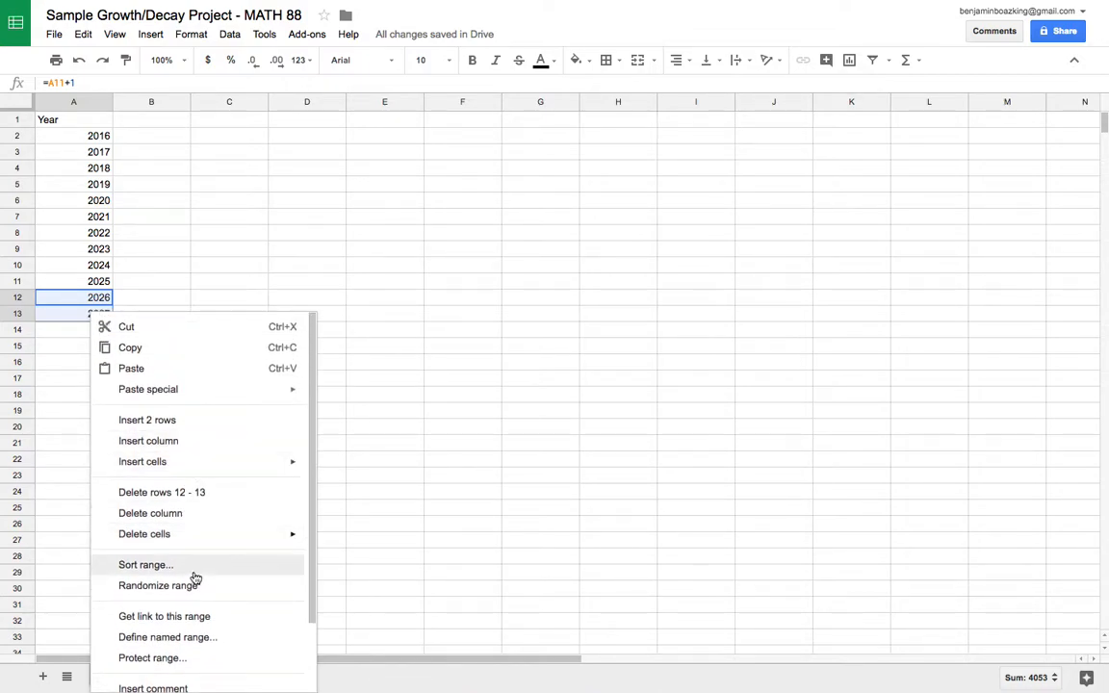
scroll(193, 579, down, 1)
scroll(193, 583, up, 1)
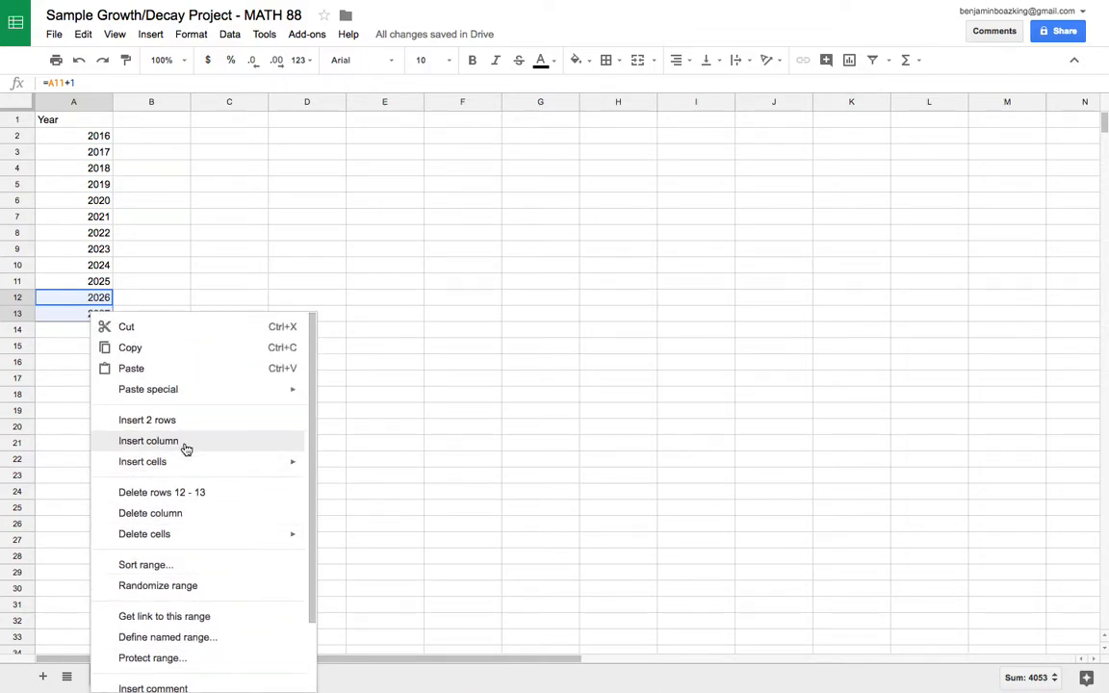
mouse_move(174, 546)
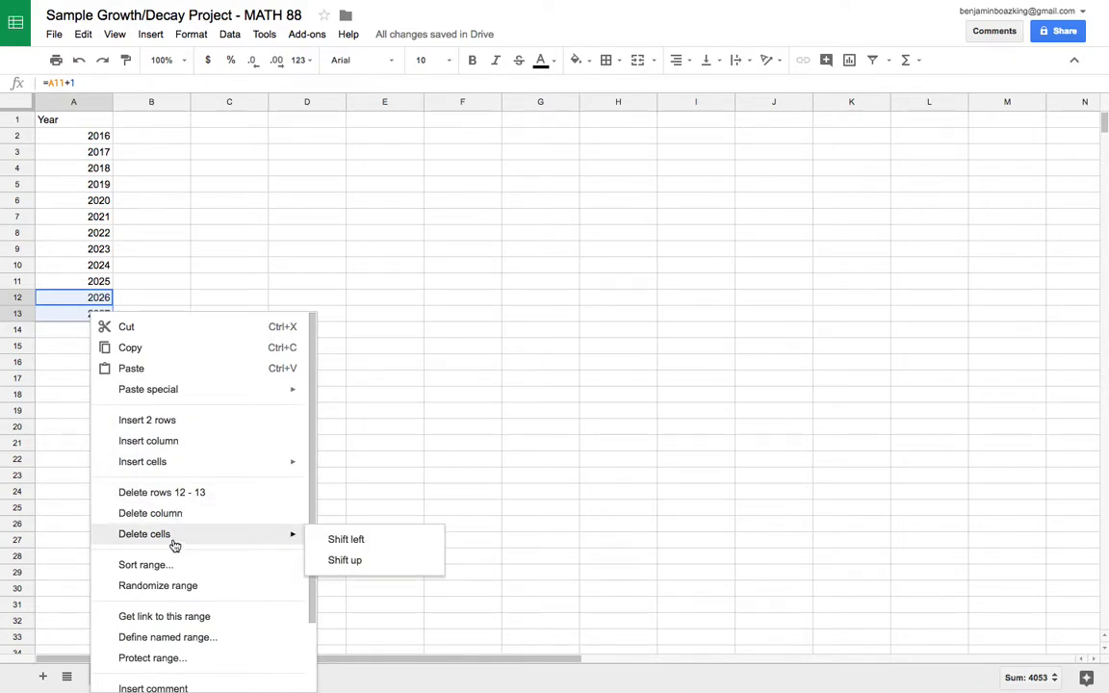
click(341, 543)
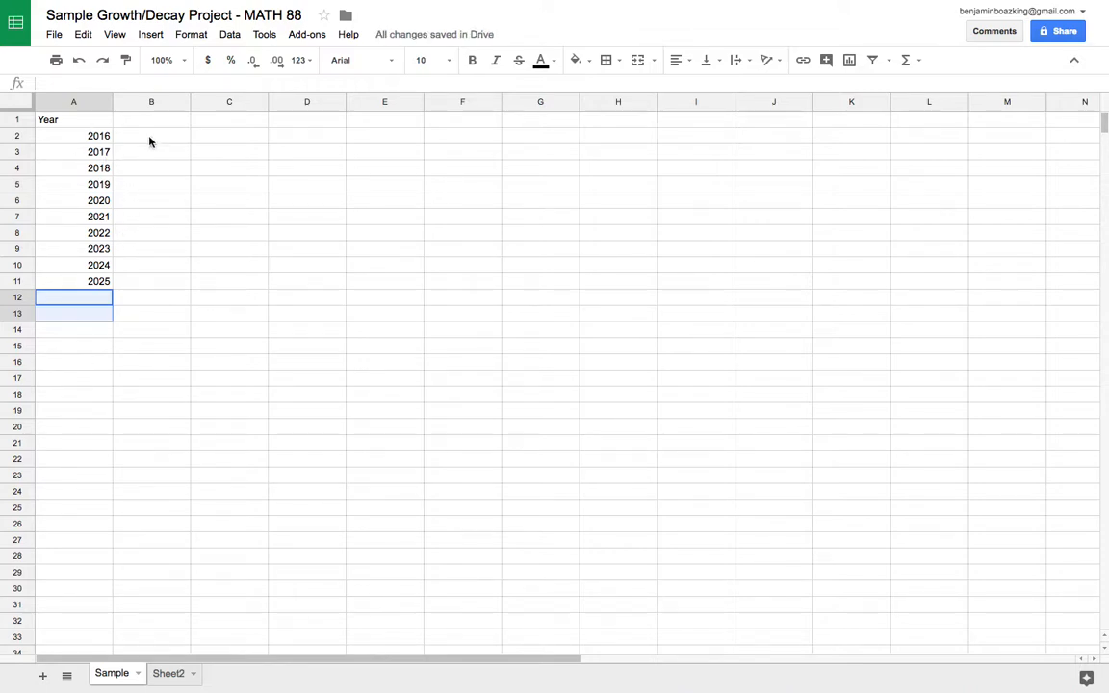
Exit full screen and enter the column headings Value (+$100/year) in B1 and Value (+13% per year) in C1.
mouse_move(241, 4)
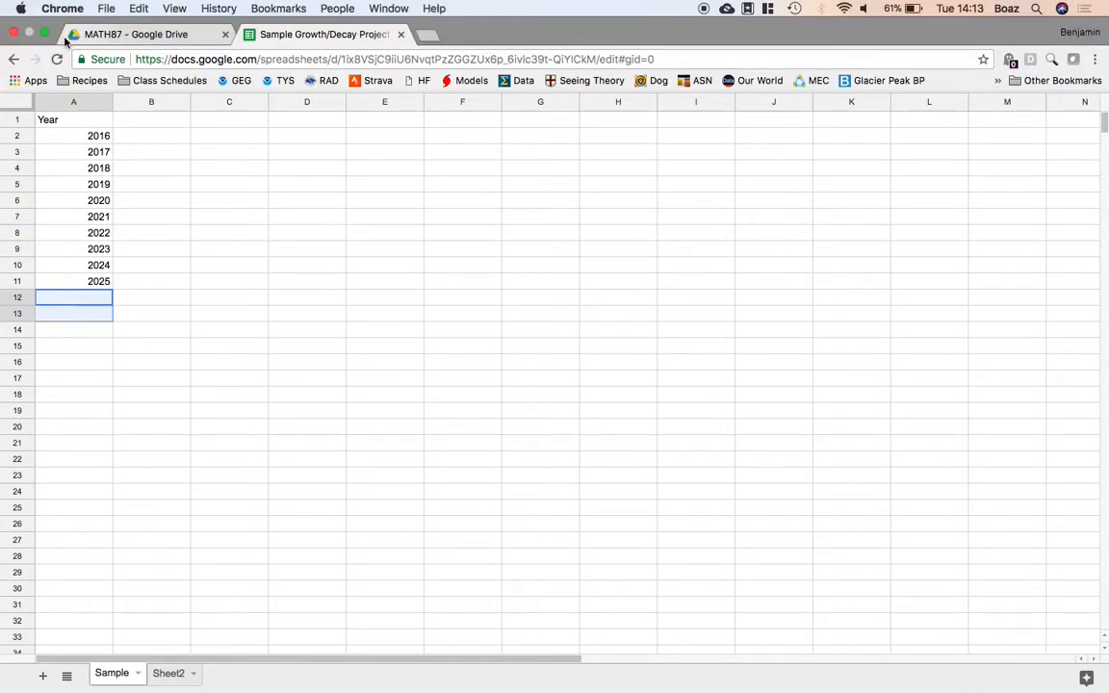
click(45, 35)
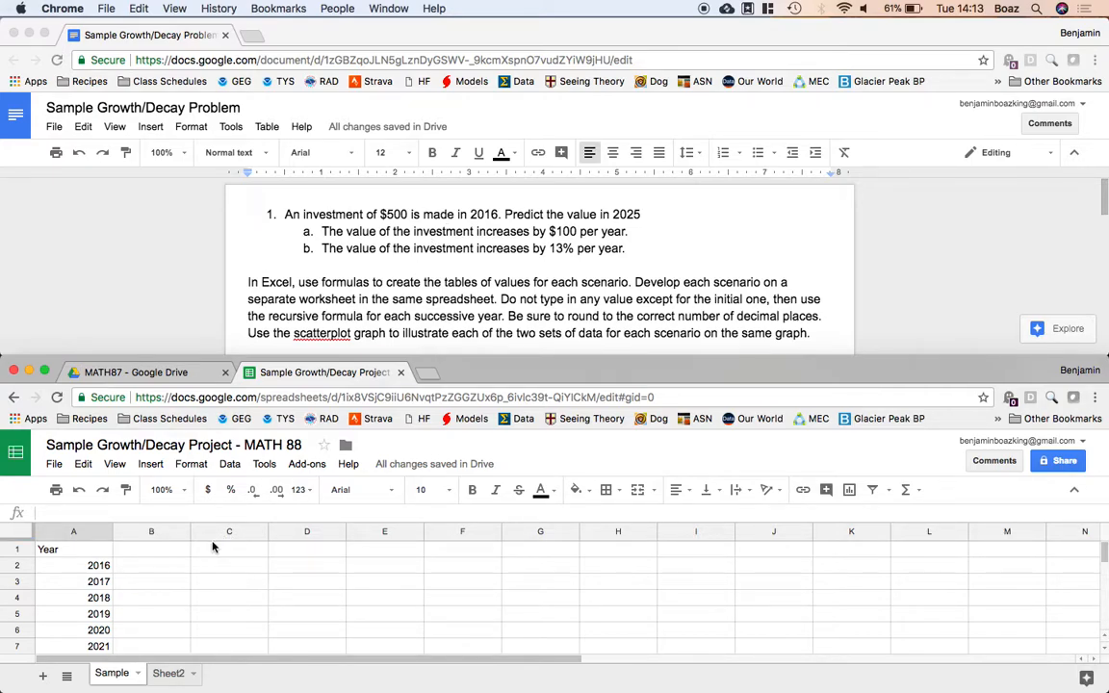
click(161, 557)
text(Value ()
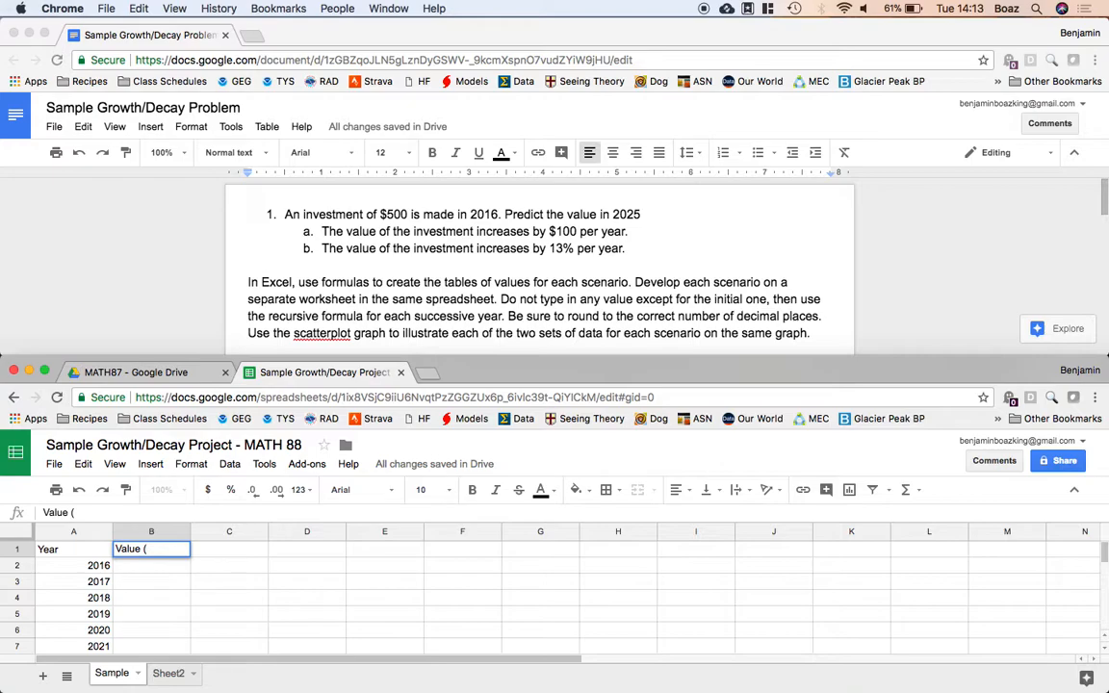
text(+$100/year))
key(Tab)
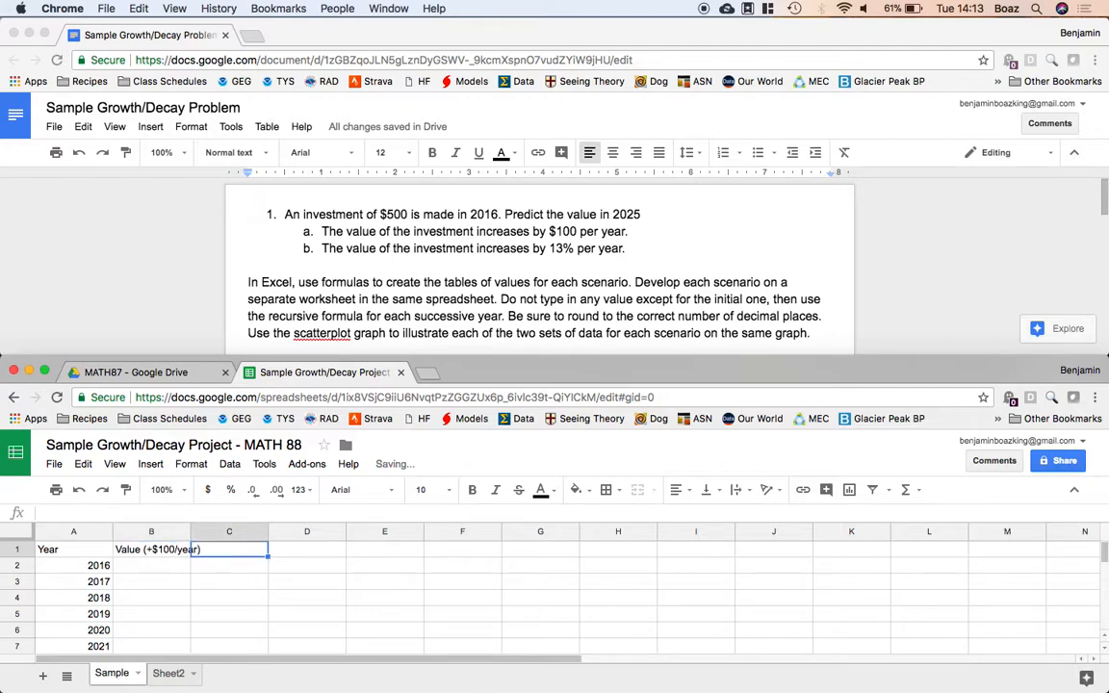
text(V)
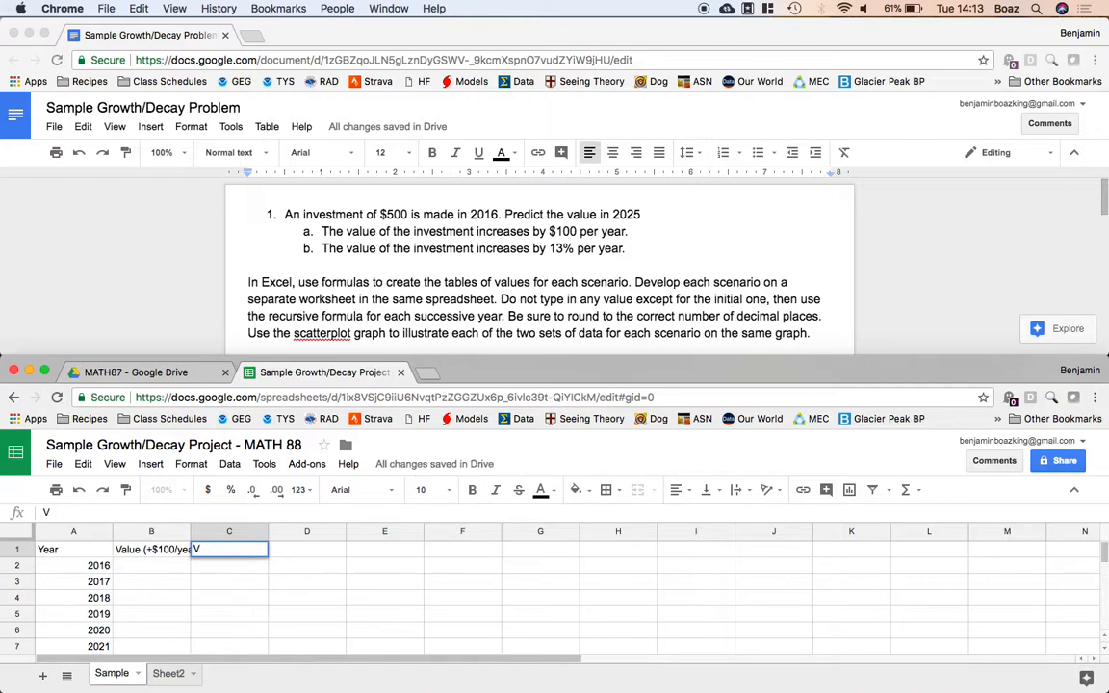
text(alue (+13% per year))
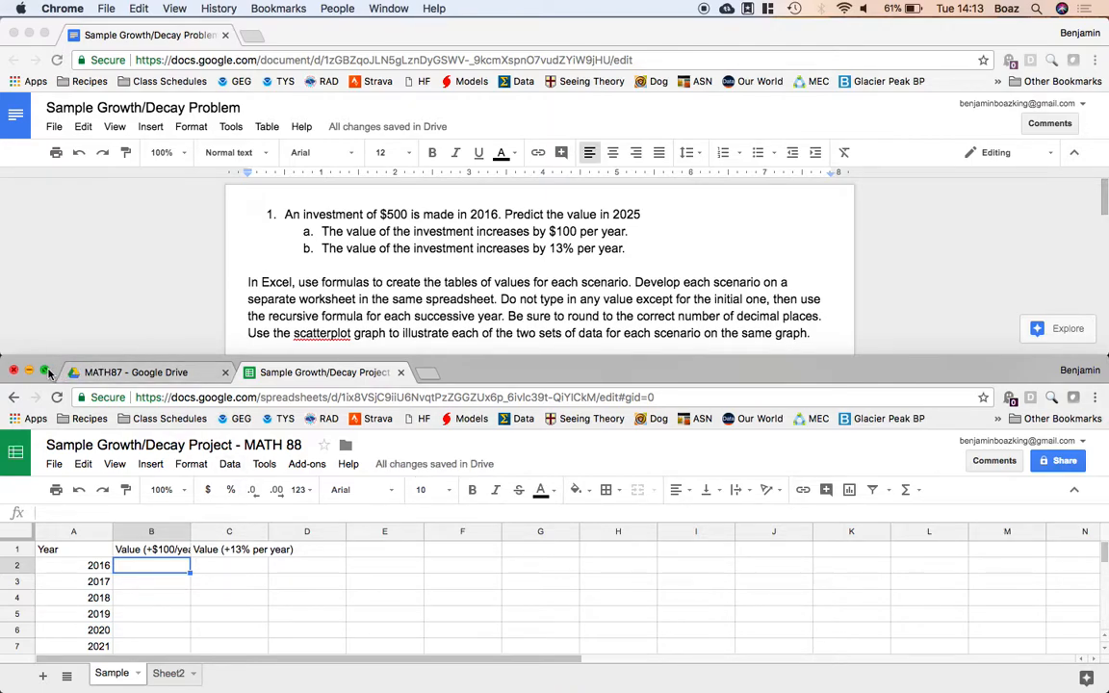
Turn on text wrapping for the two value headings in cells B1:C1.
click(170, 549)
drag(172, 547, 219, 555)
click(208, 597)
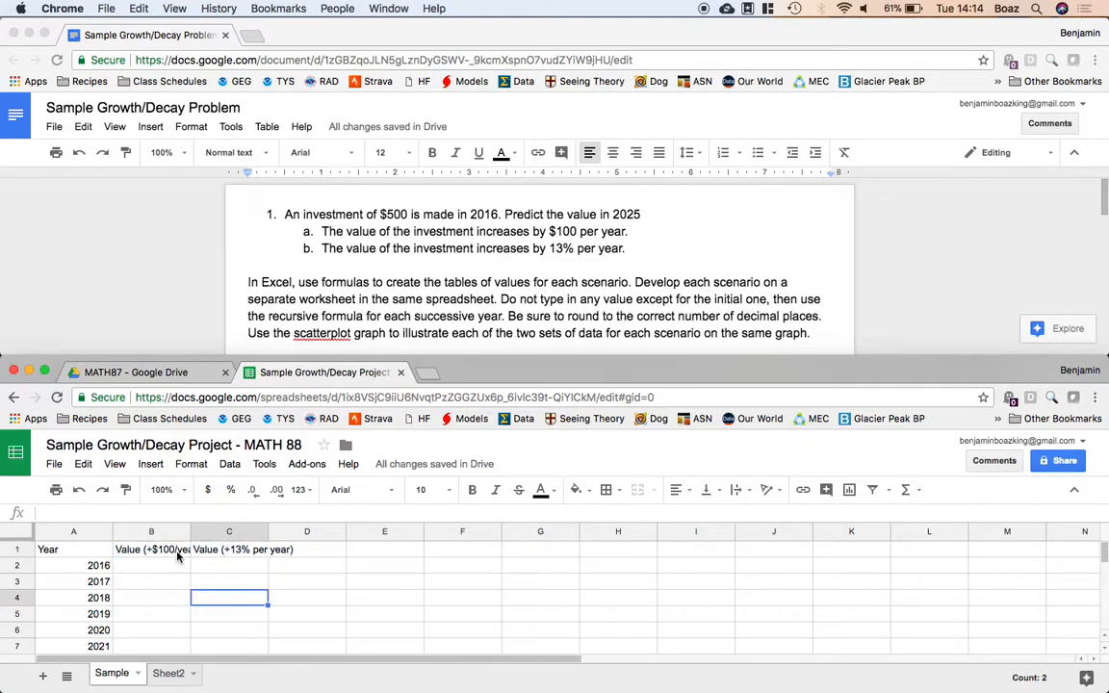
click(159, 595)
drag(144, 549, 231, 550)
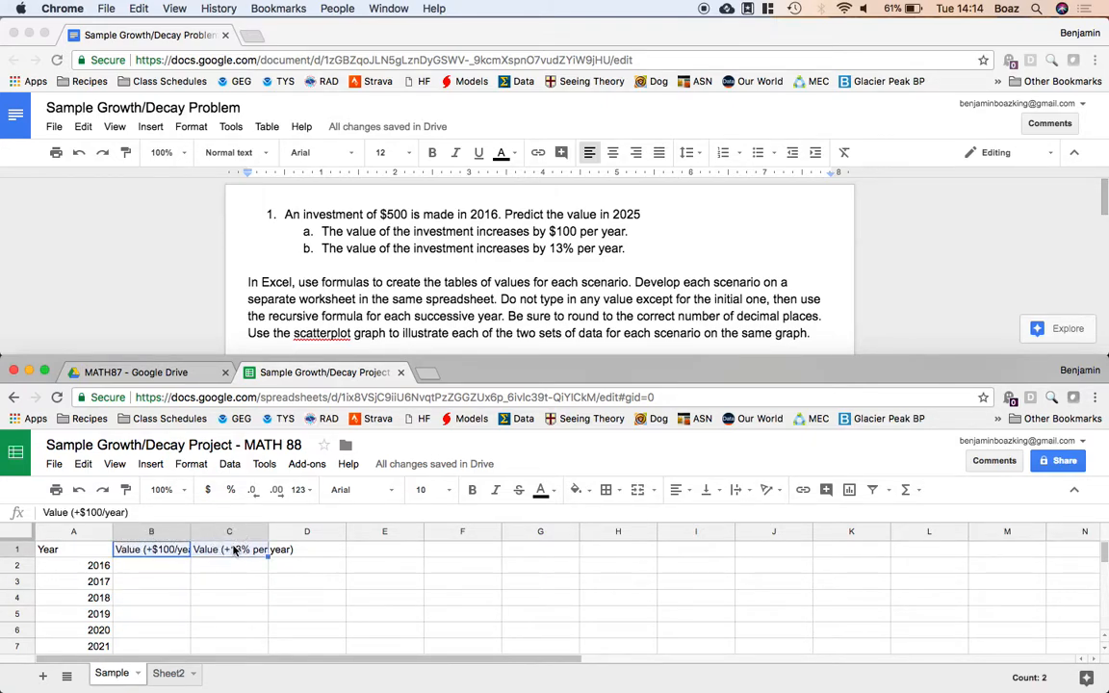
click(197, 464)
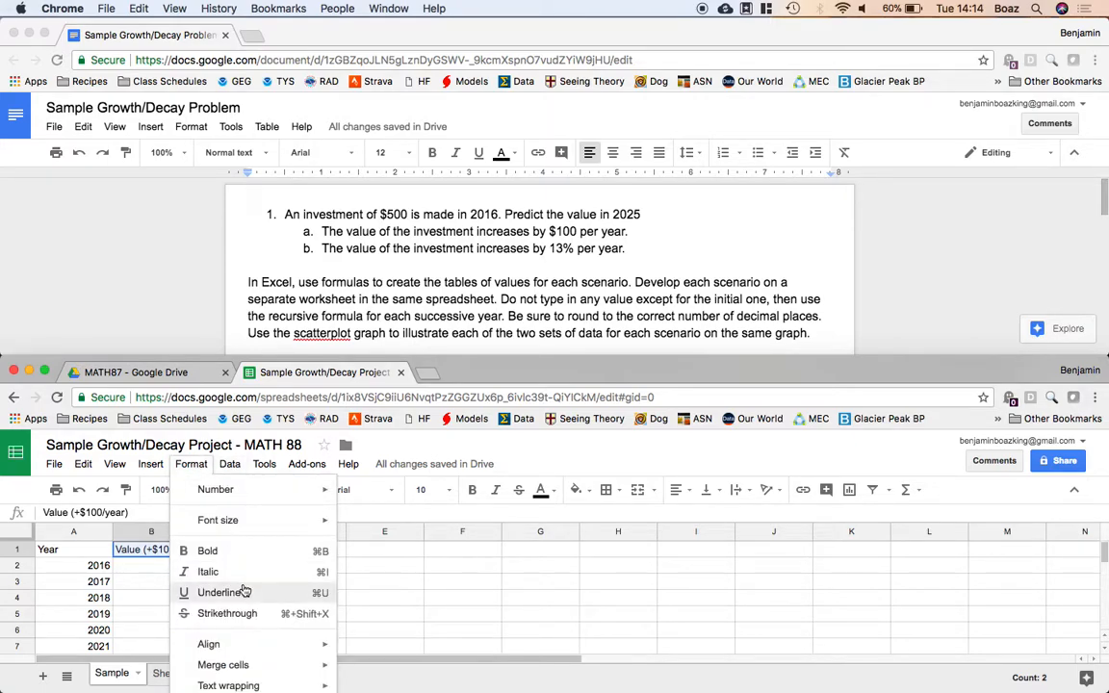
mouse_move(308, 684)
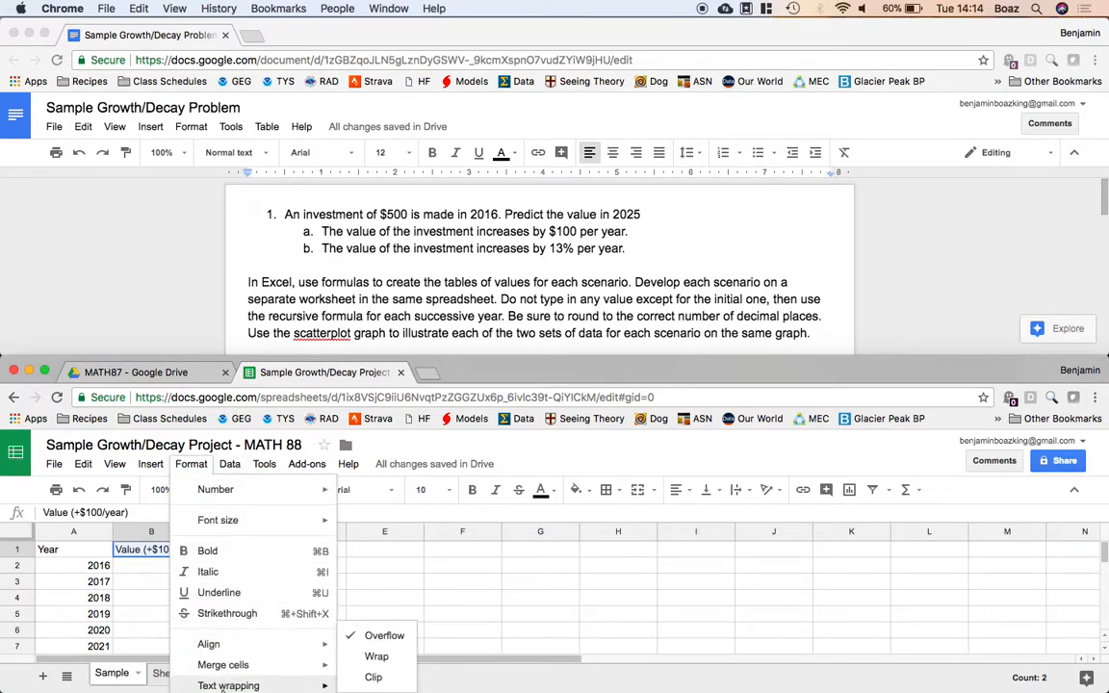
click(374, 656)
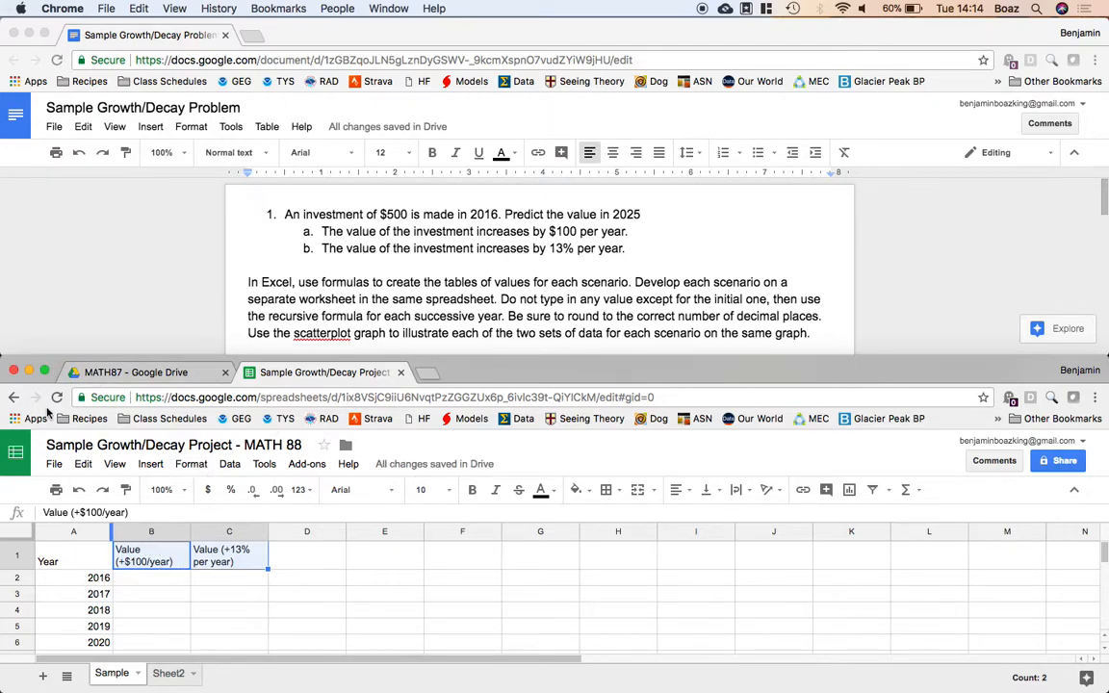
Enter the starting value 500 in cell B2 and switch the spreadsheet window to full screen.
click(129, 581)
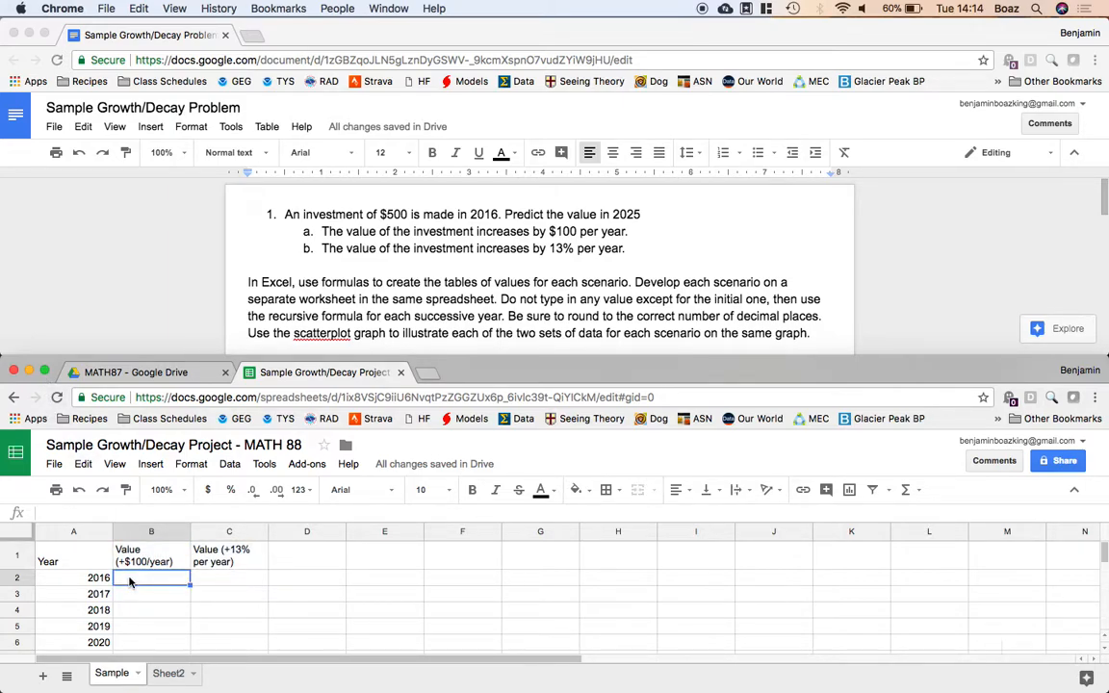
text(500)
key(Return)
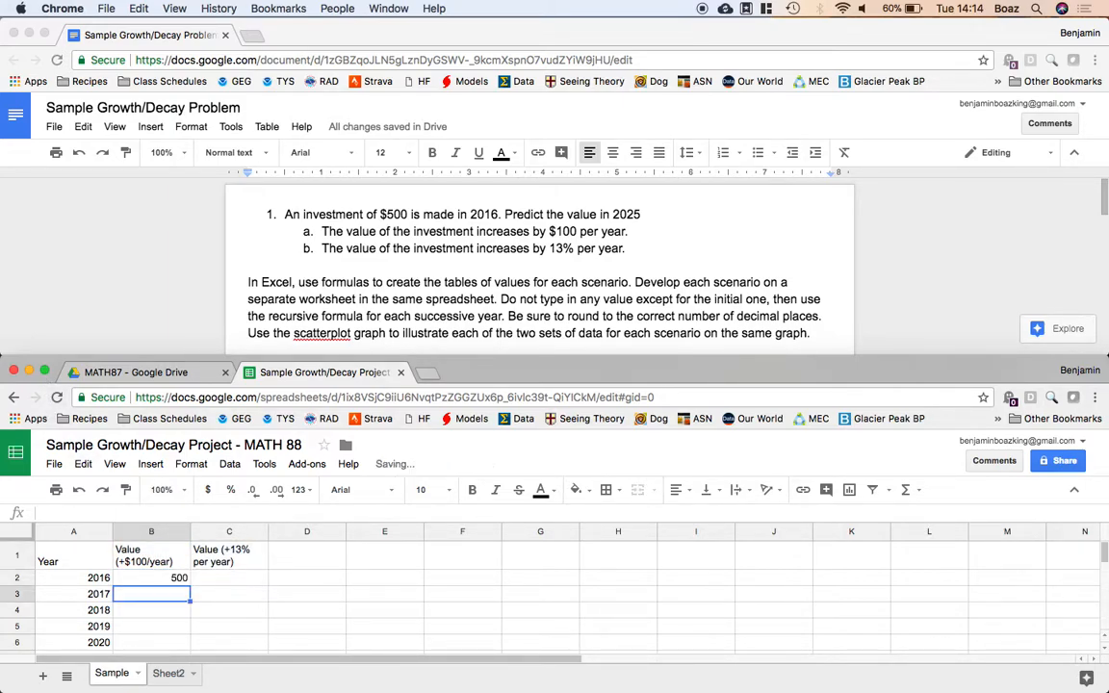
click(44, 371)
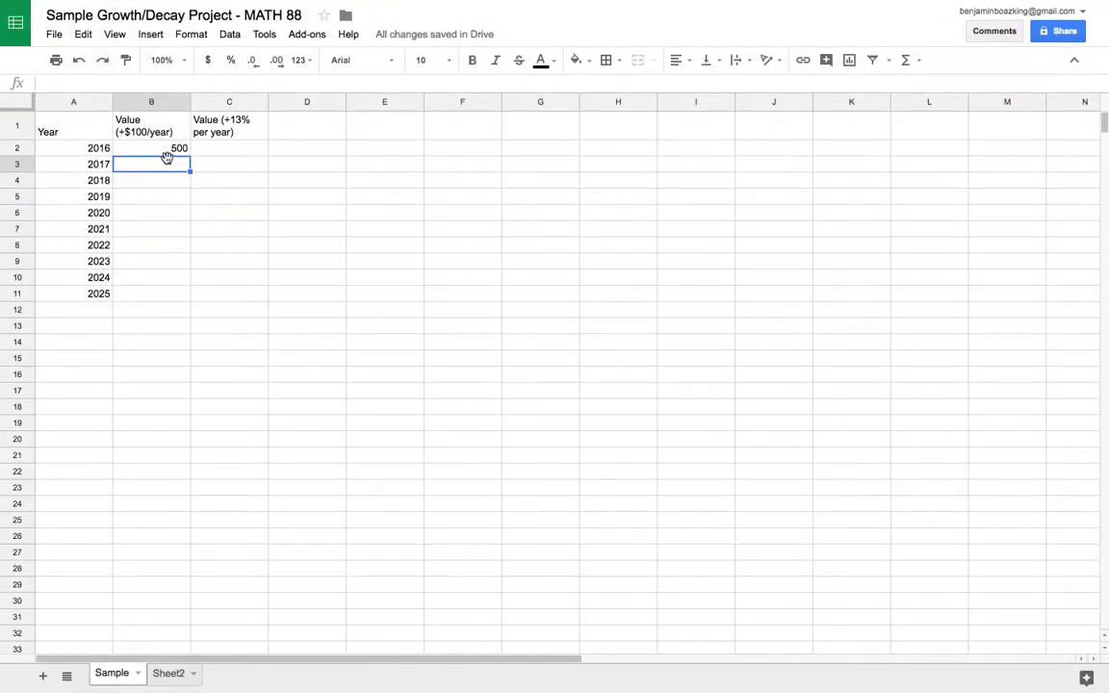
Highlight the initial values in cells A2:B2 with a yellow fill and check the year formulas below.
drag(84, 148, 169, 151)
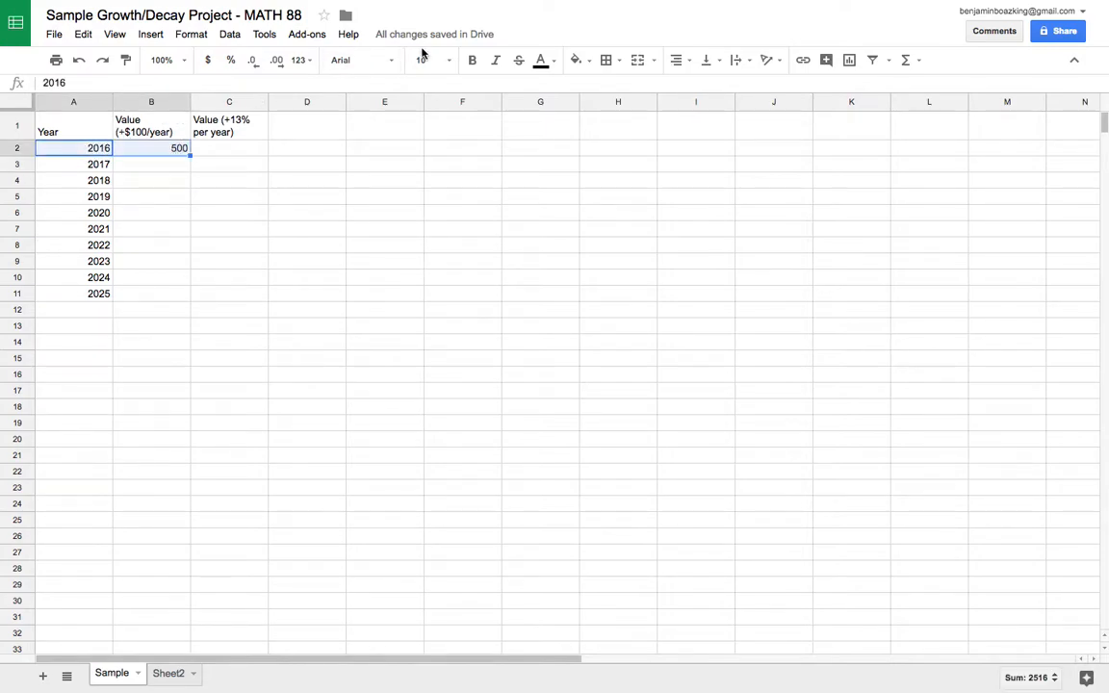
click(576, 59)
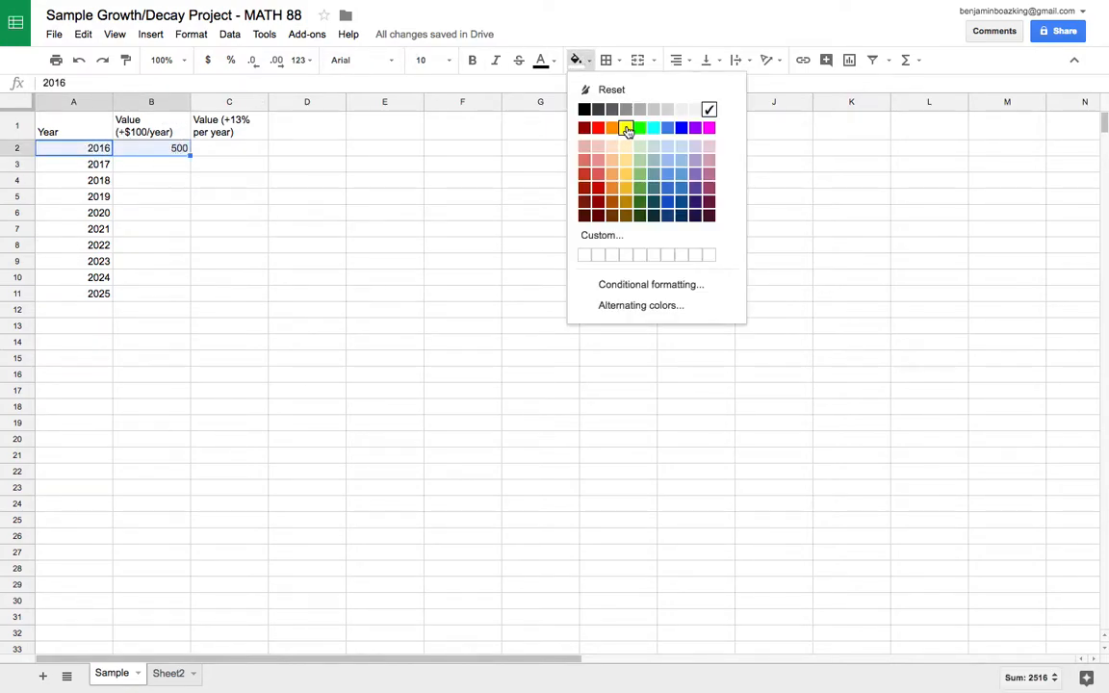
click(626, 130)
click(89, 165)
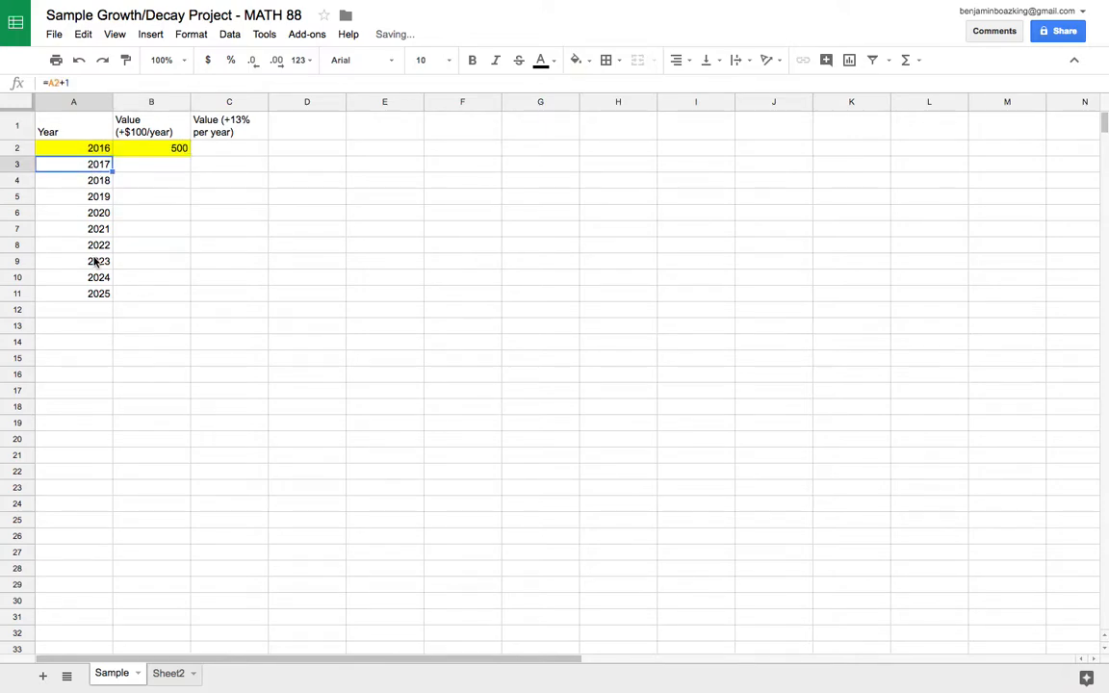
click(95, 261)
click(89, 299)
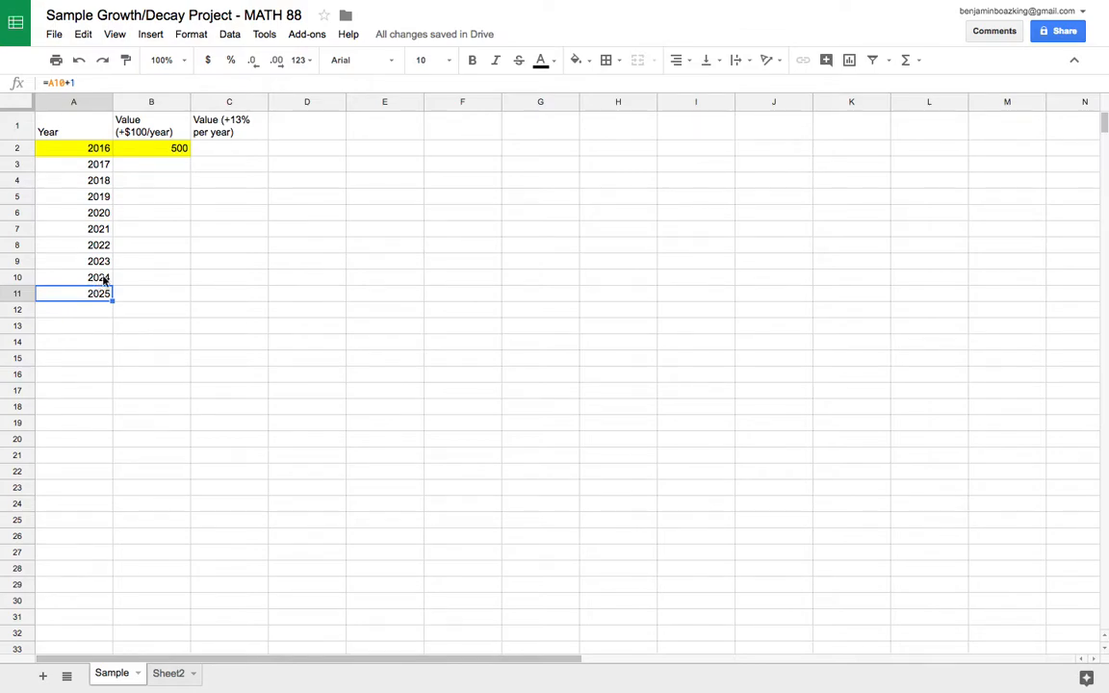
Enter the recursive formula =B2+100 in cell B3.
click(150, 168)
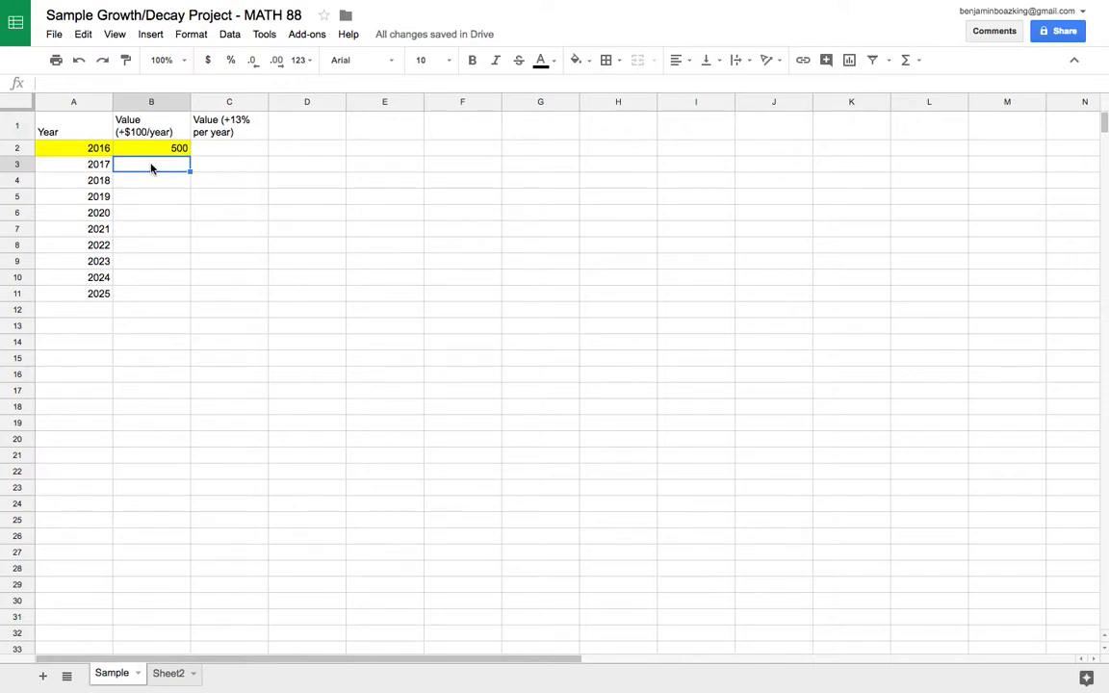
text(=)
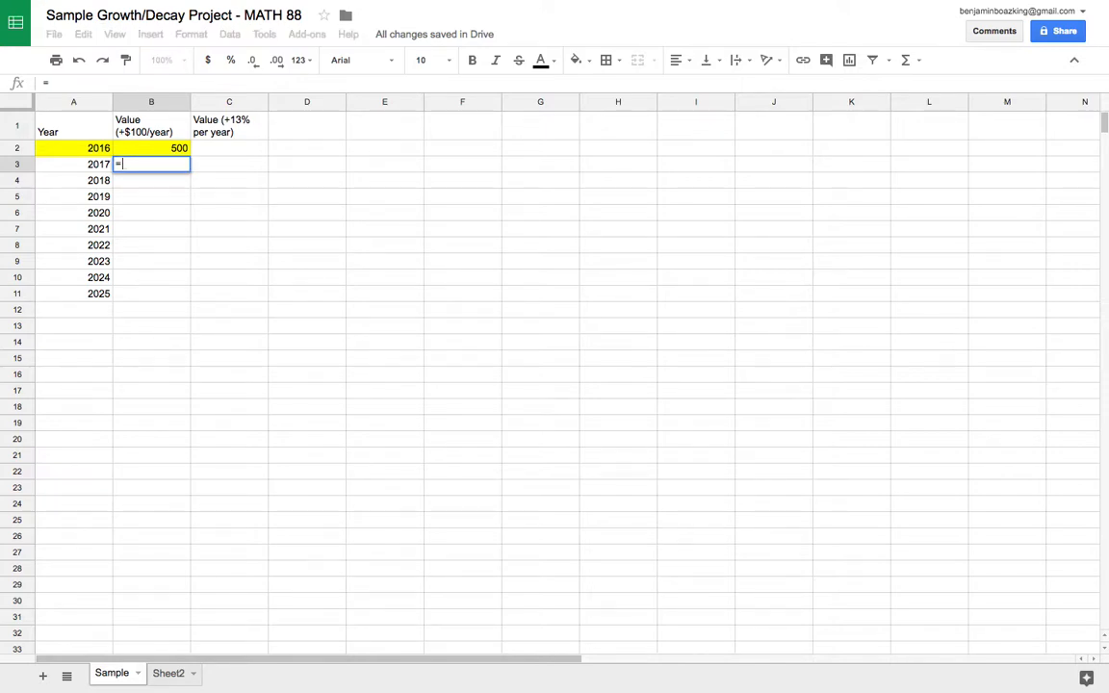
click(151, 145)
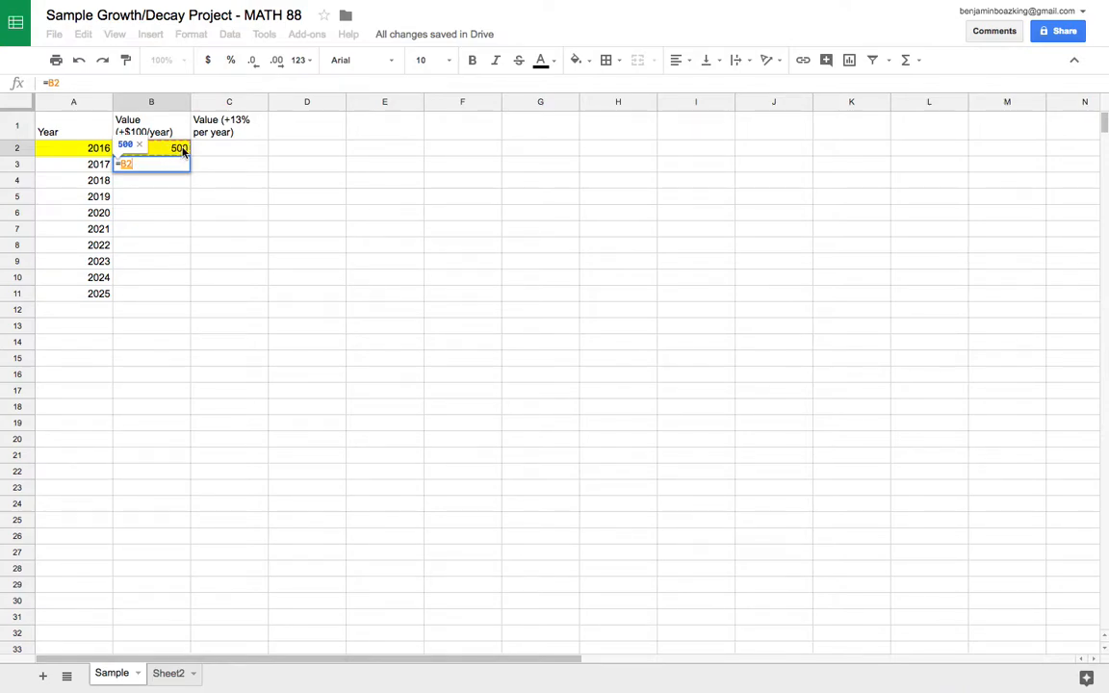
text(+100)
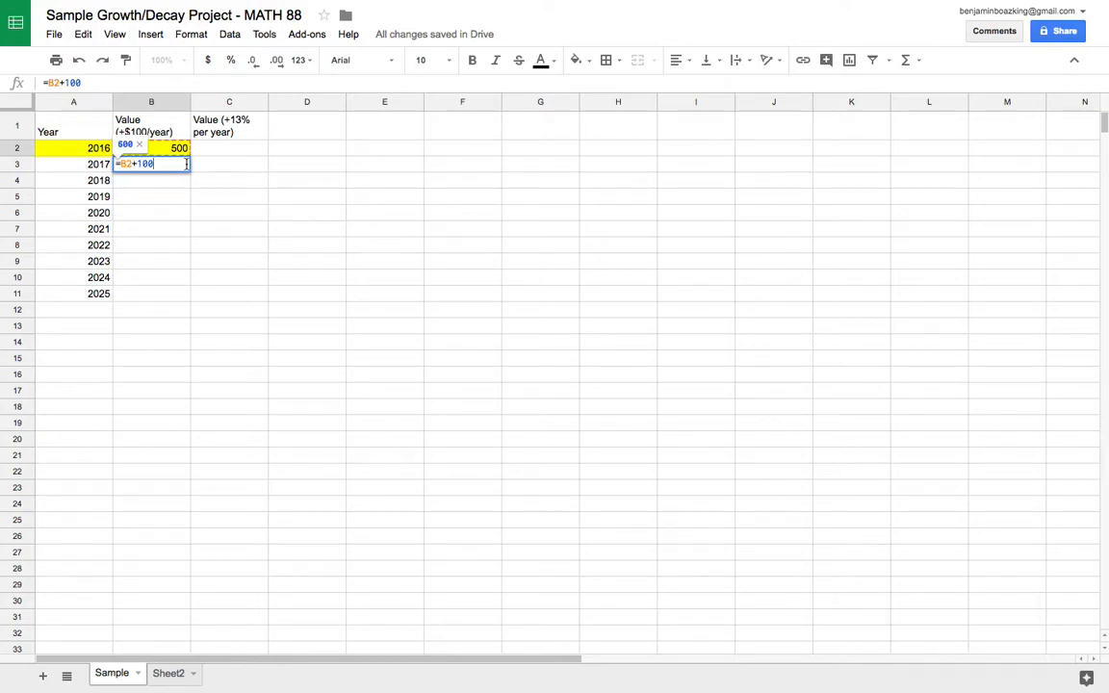
key(Return)
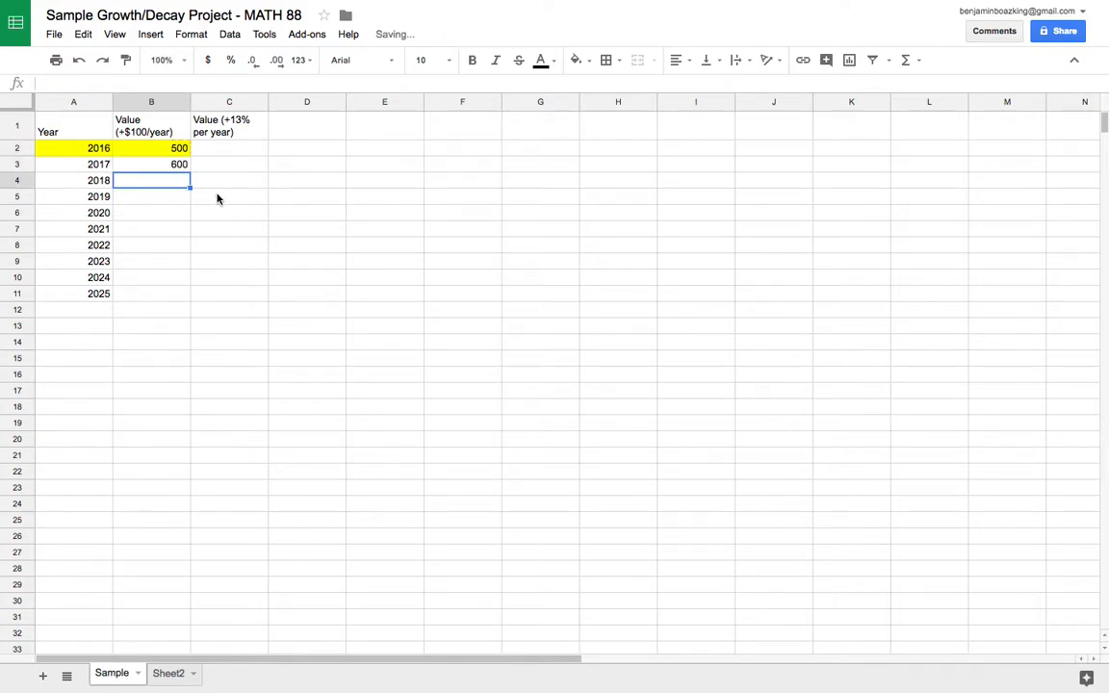
Fill the +100 formula from cell B3 down through B11 and check the formula in the 2025 row.
click(169, 162)
drag(189, 171, 190, 229)
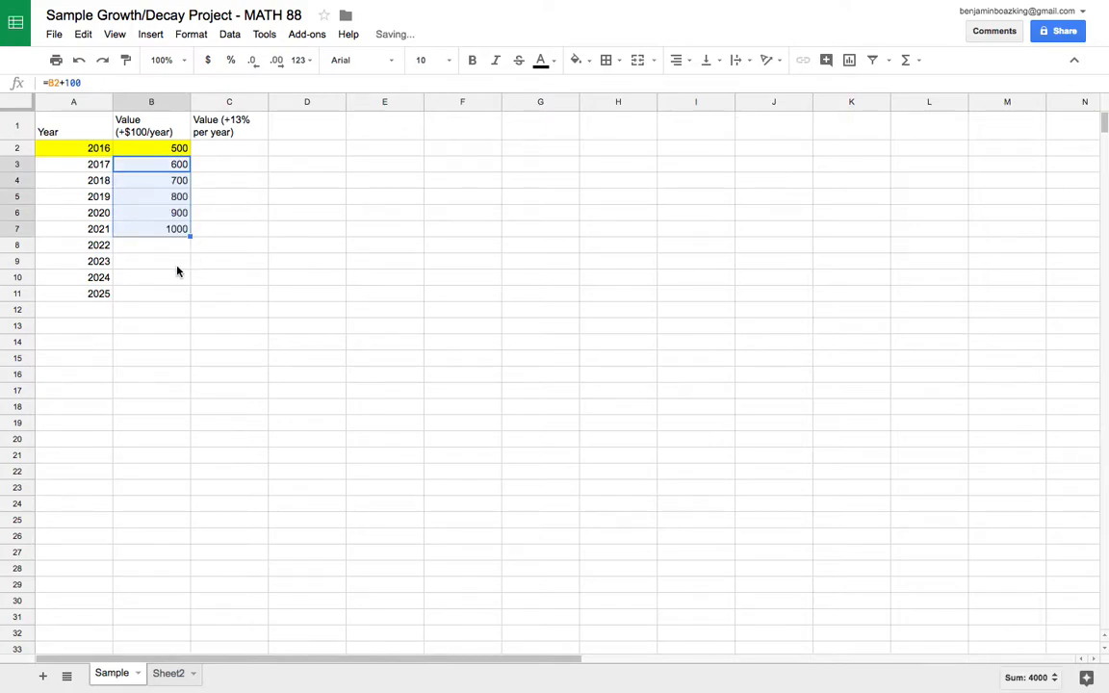
click(161, 228)
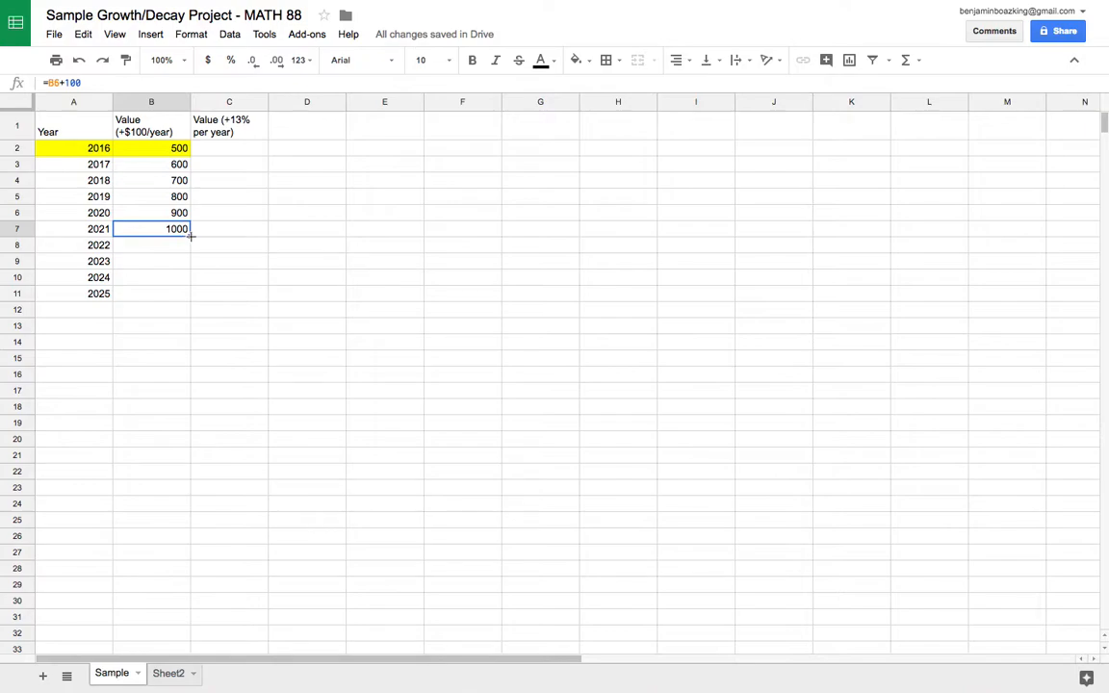
double_click(191, 236)
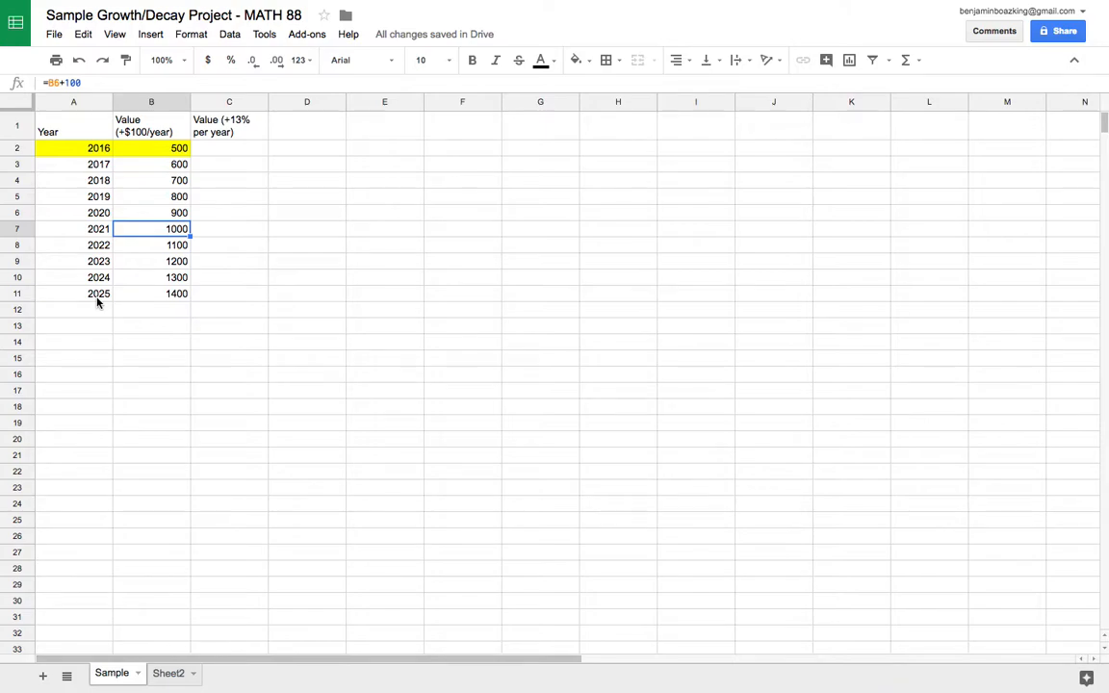
click(159, 297)
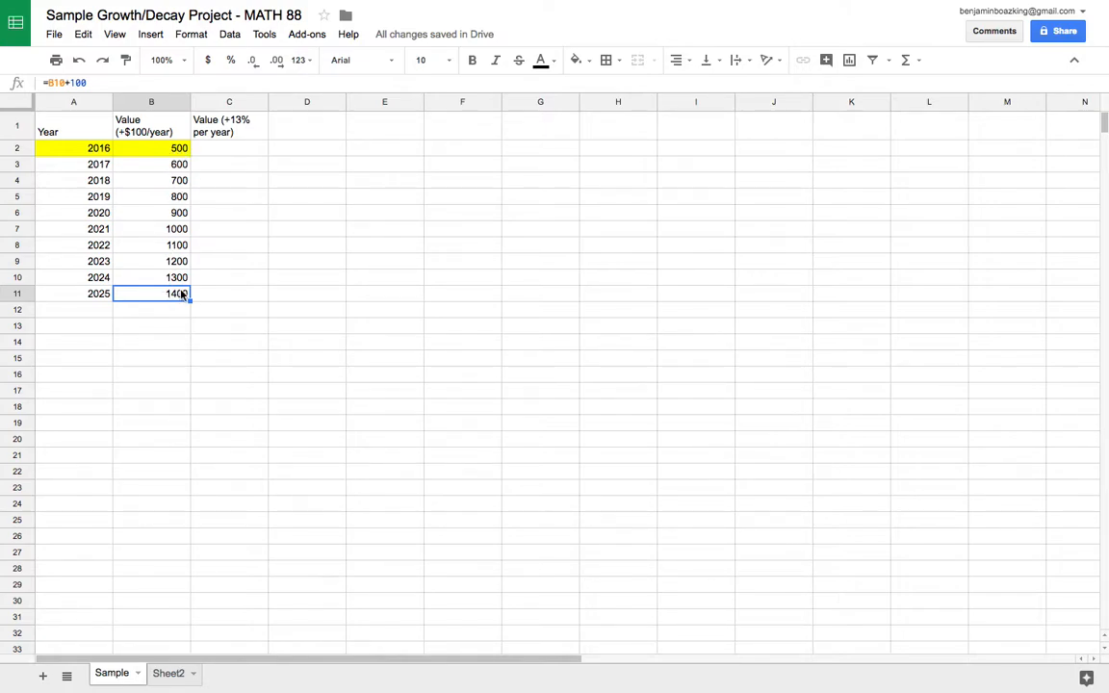
Link the starting value of the +13% column to the first one by entering =B2 in cell C2.
click(216, 154)
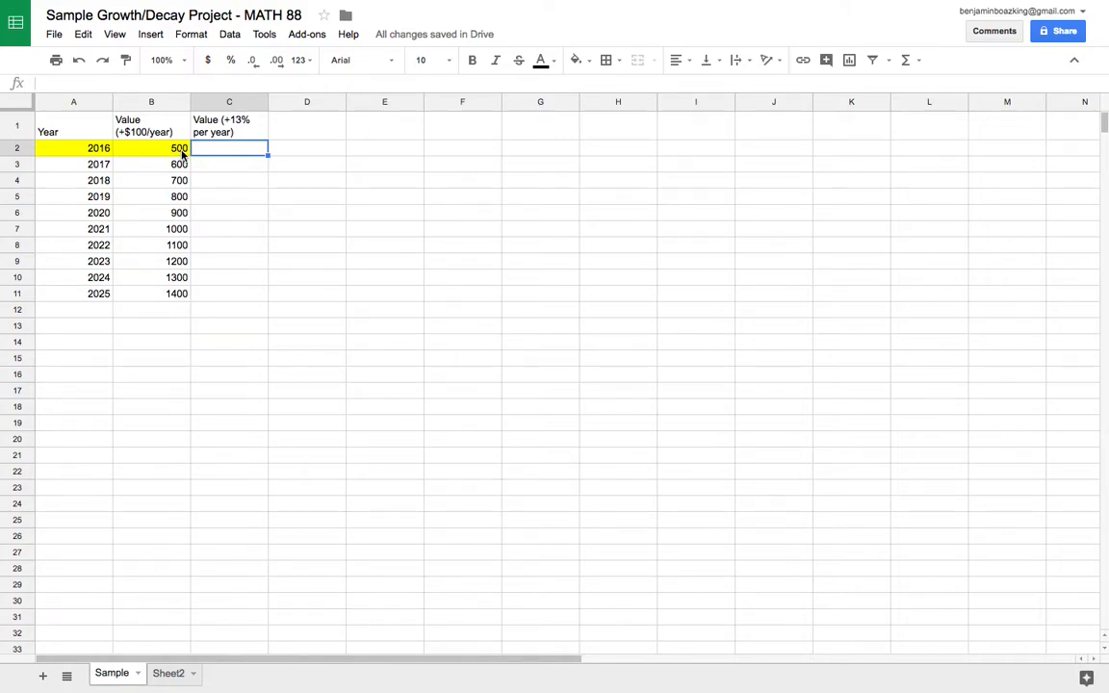
text(=)
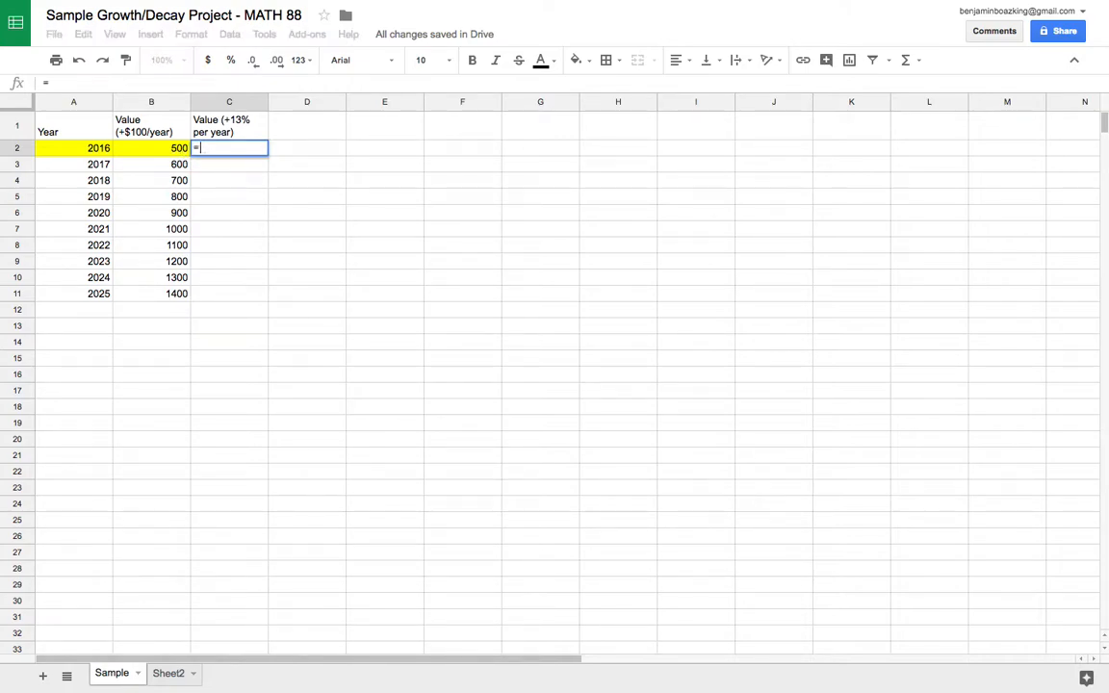
click(181, 153)
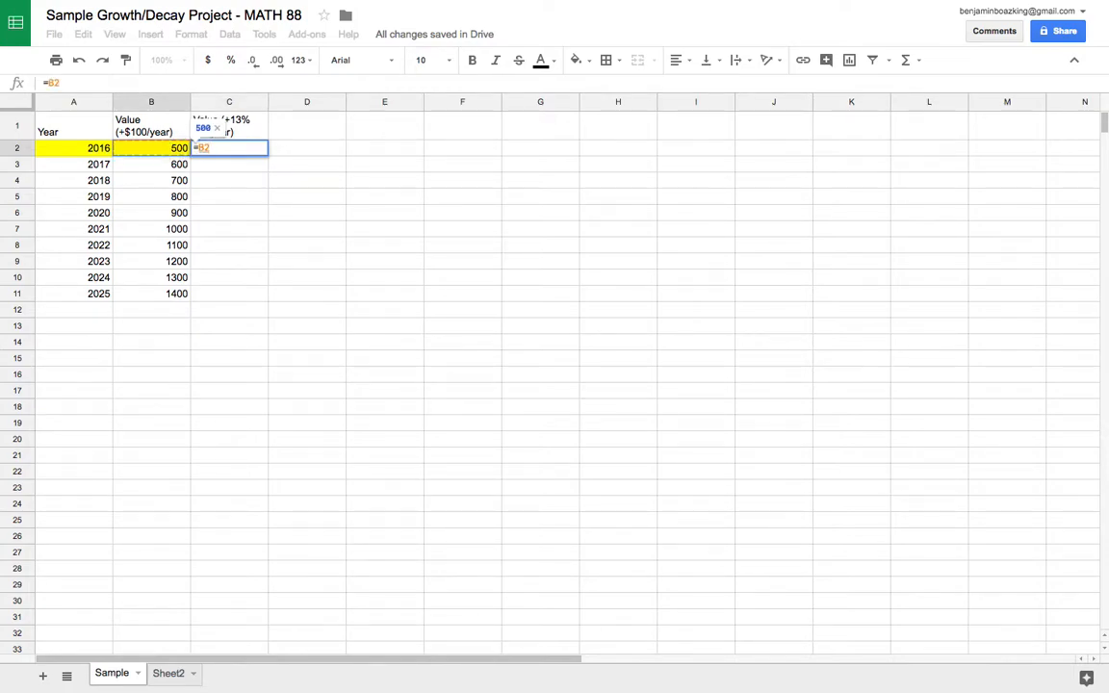
key(Return)
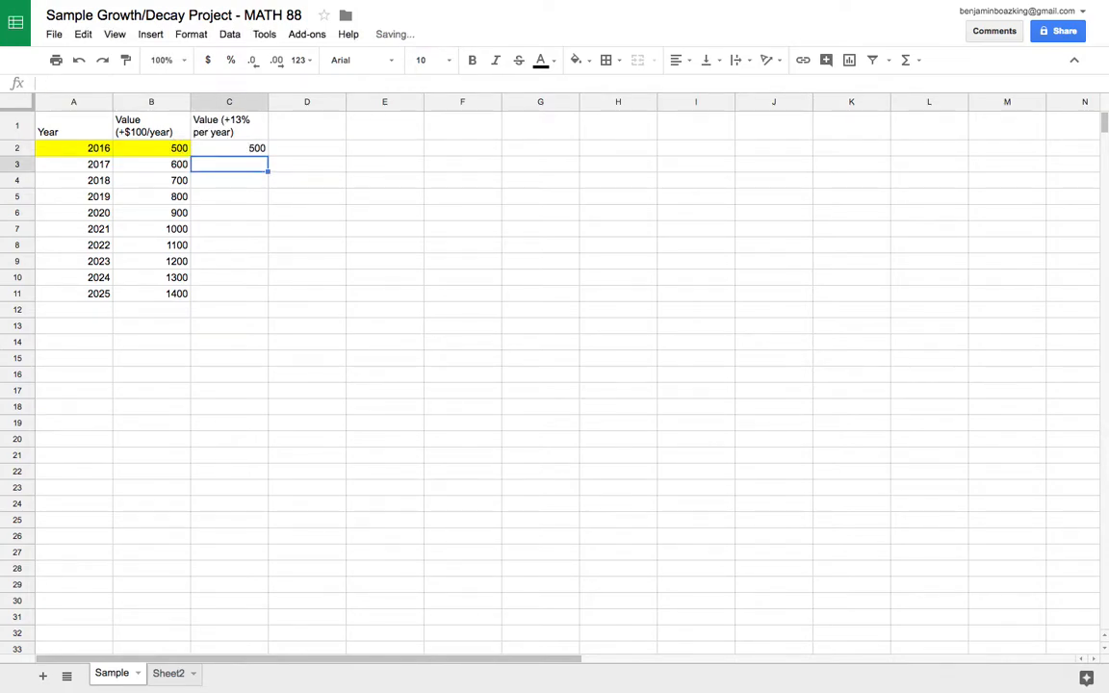
click(165, 152)
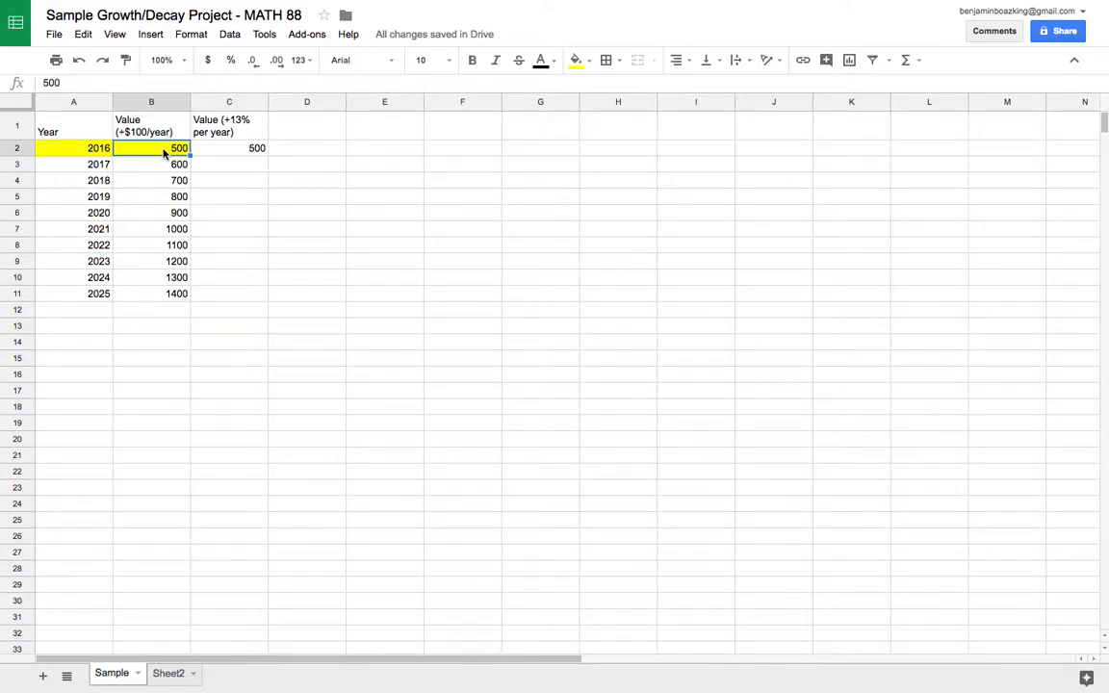
Enter the recursive 13% growth formula =C2*1.13 in cell C3.
click(245, 171)
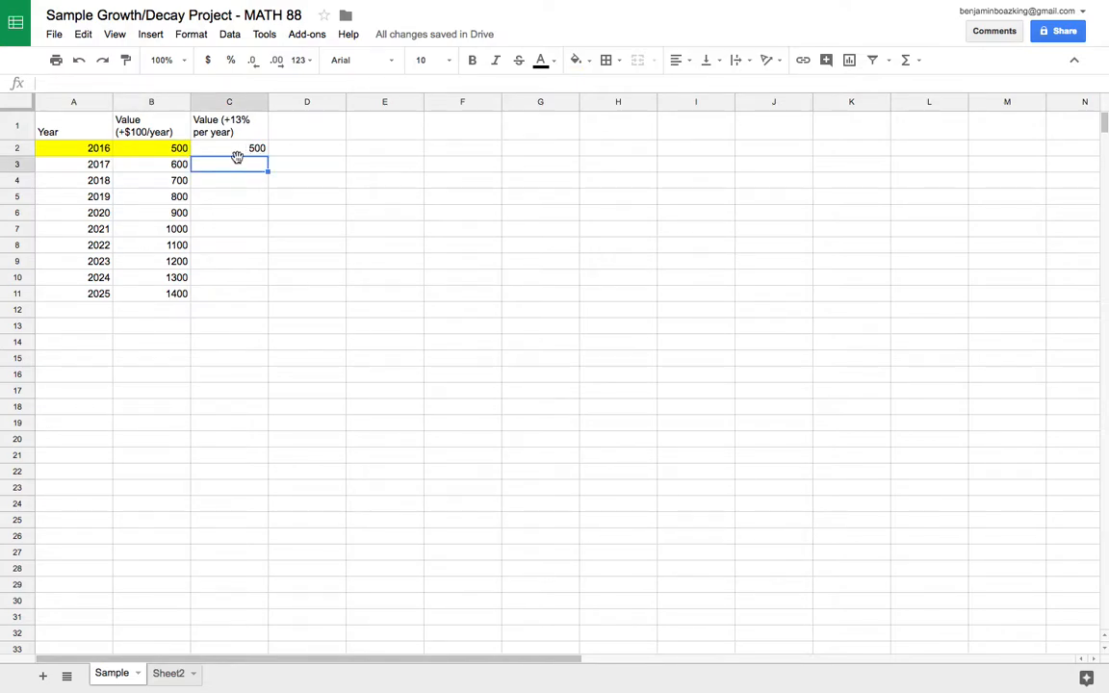
text(=)
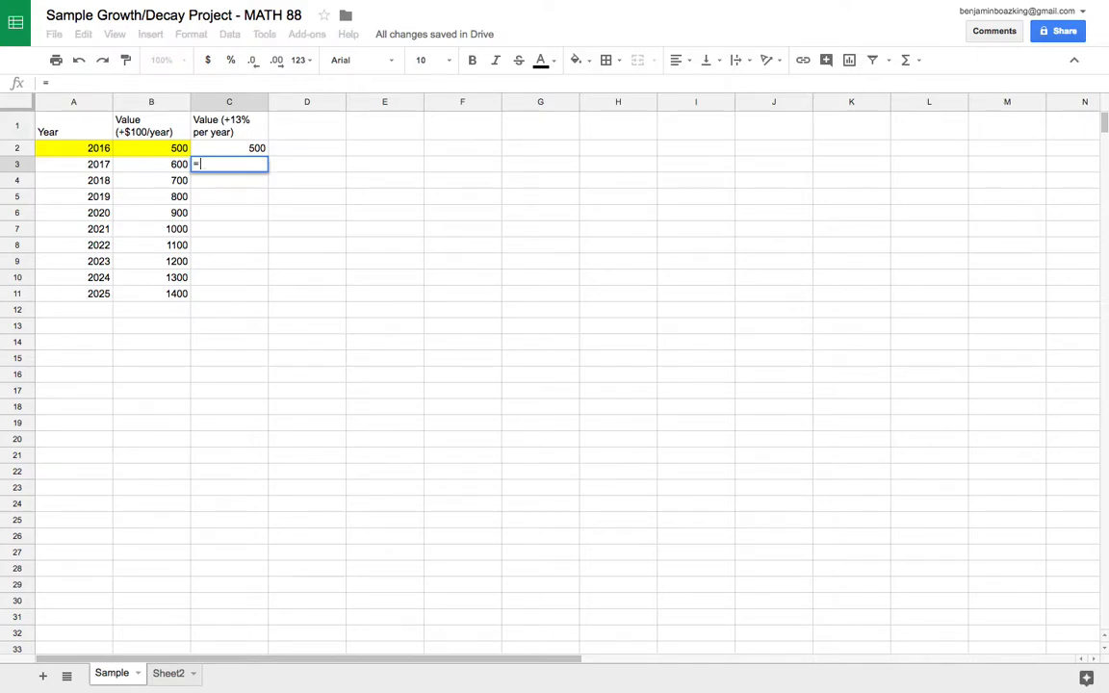
click(224, 146)
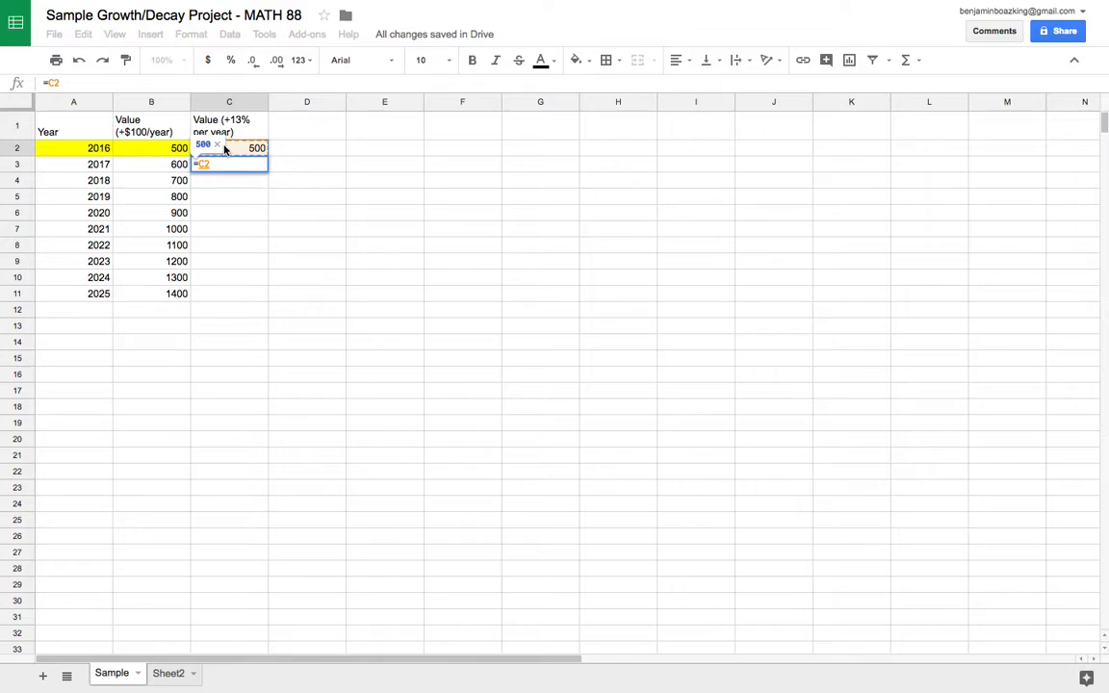
text(*1.13)
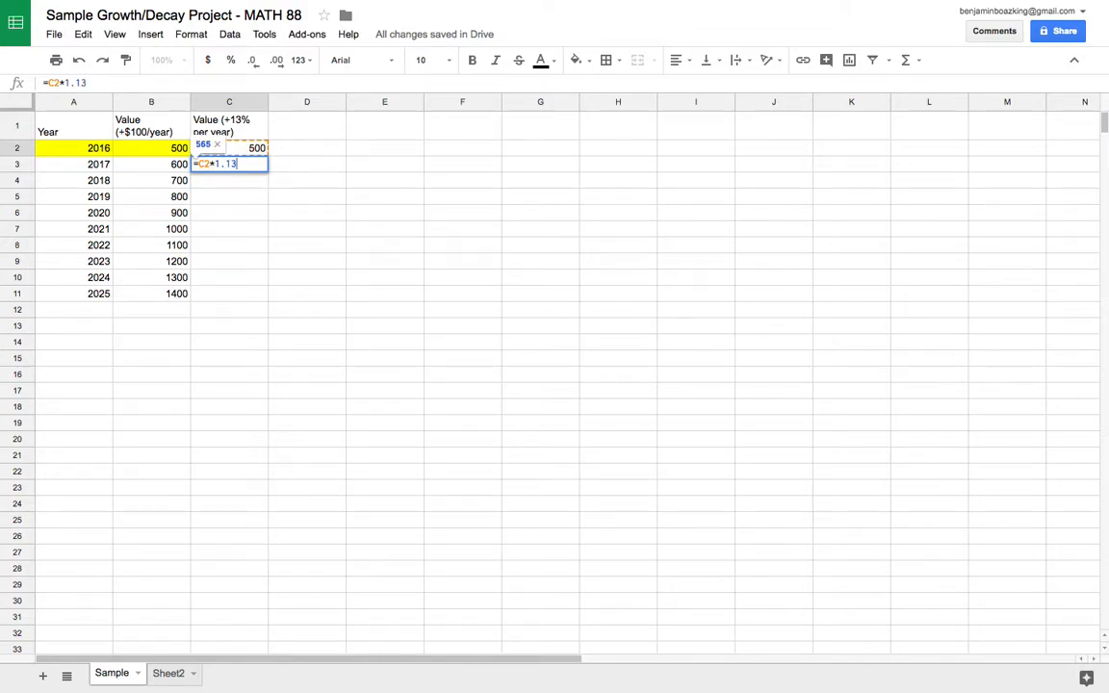
key(Return)
Fill the 13% growth formula from cell C3 down through C11 and check the formula in the 2025 row.
click(252, 166)
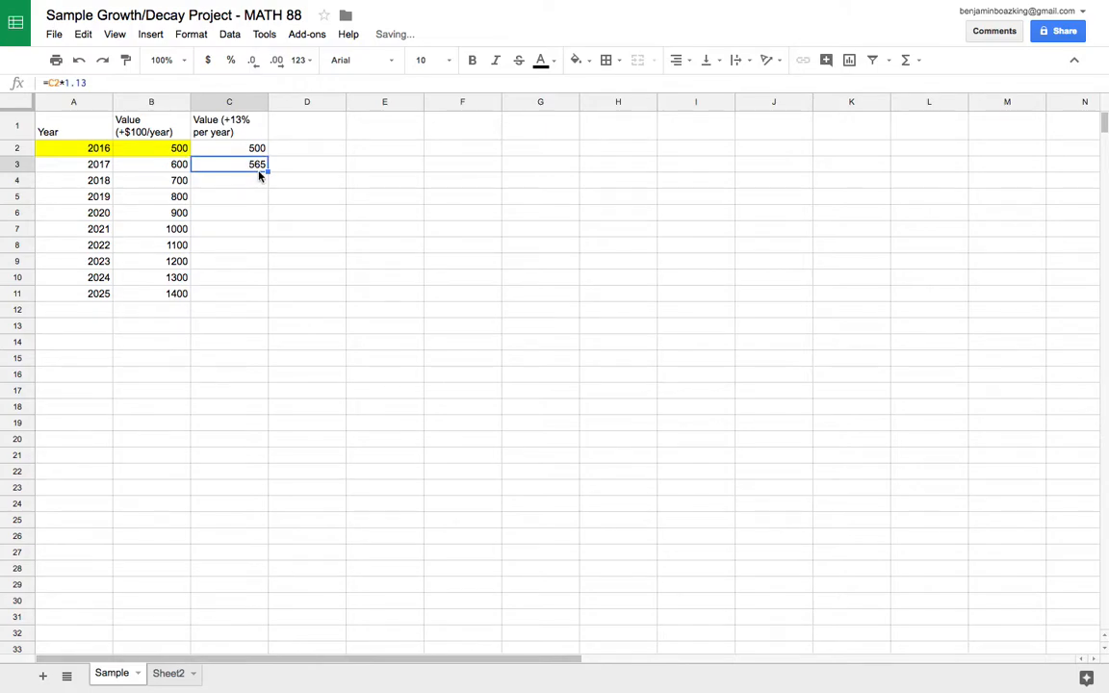
mouse_move(265, 171)
mouse_down()
mouse_move(246, 292)
mouse_move(266, 171)
mouse_up()
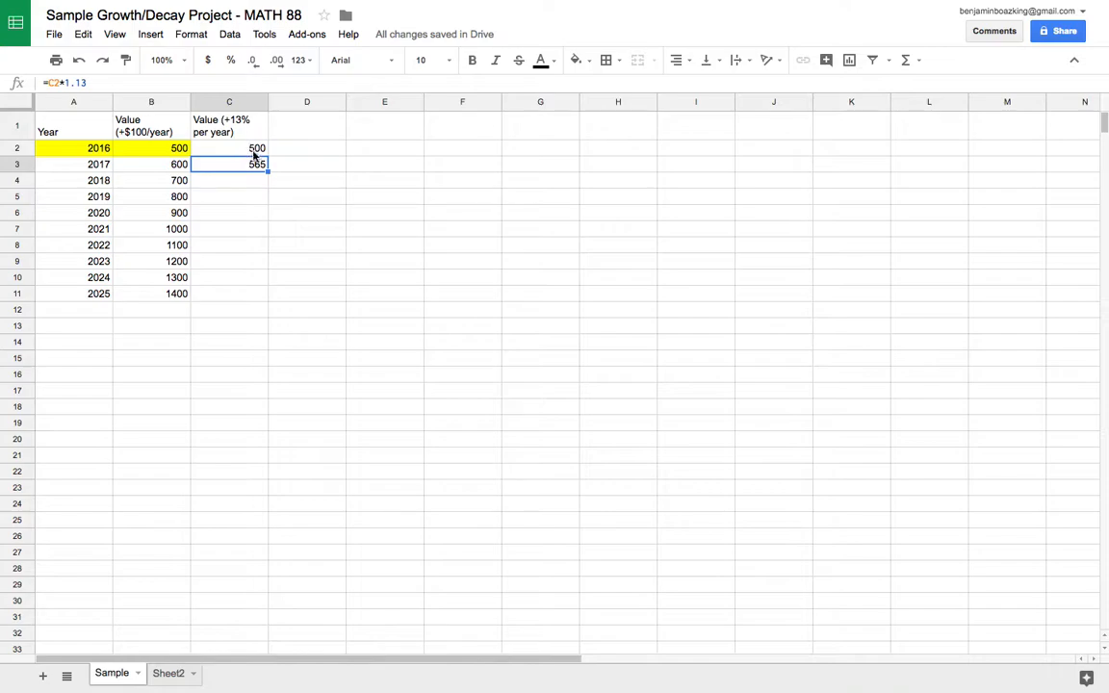
click(269, 175)
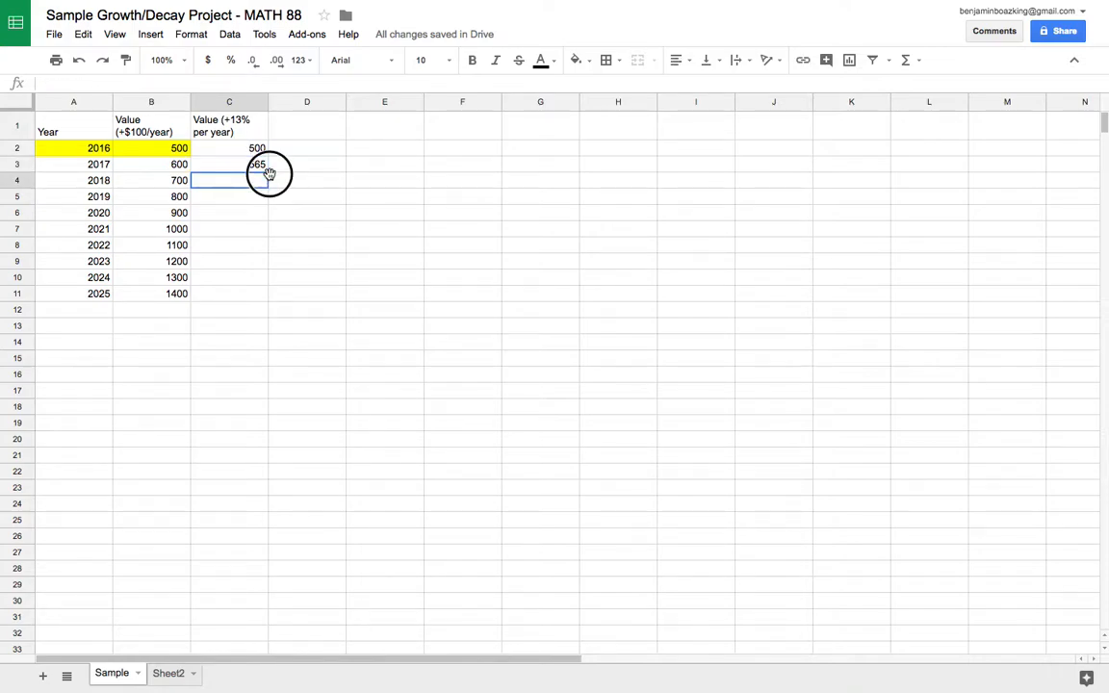
click(261, 165)
drag(268, 171, 266, 292)
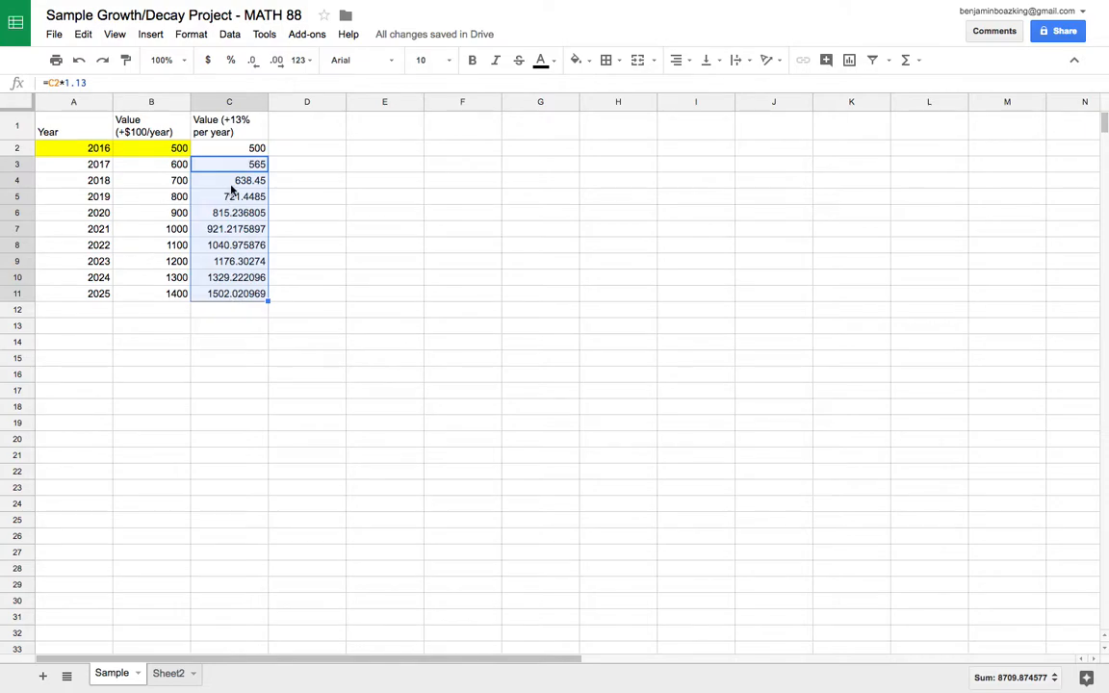
click(230, 292)
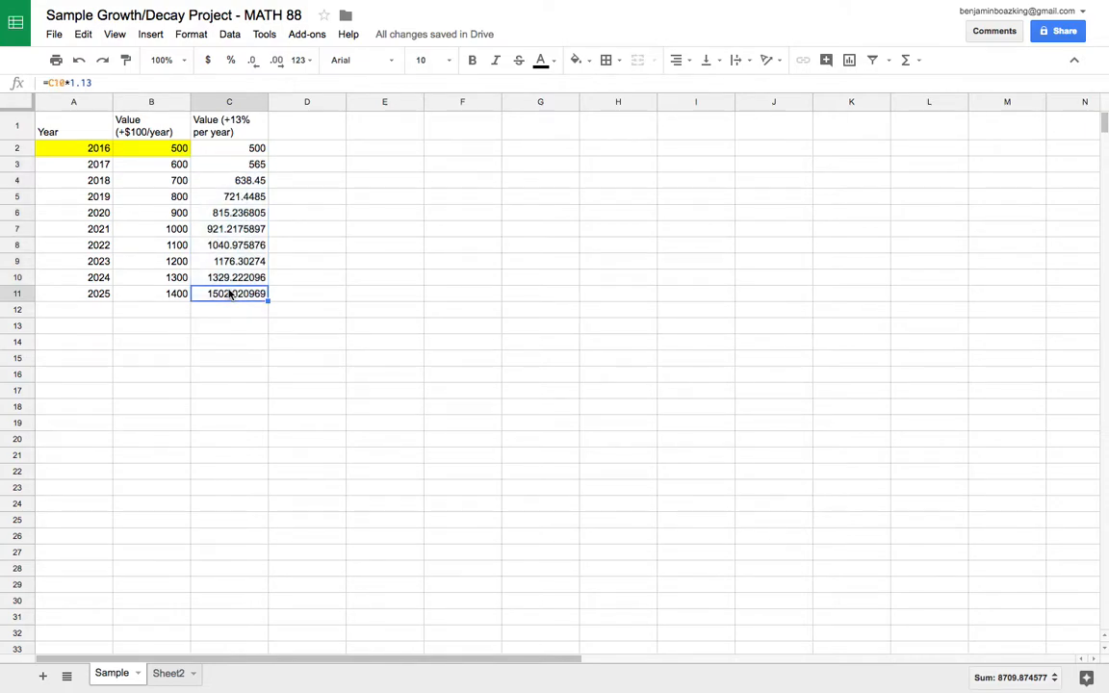
Inspect the growth formula in cell C11, the 2025 row of the +13% column.
double_click(232, 293)
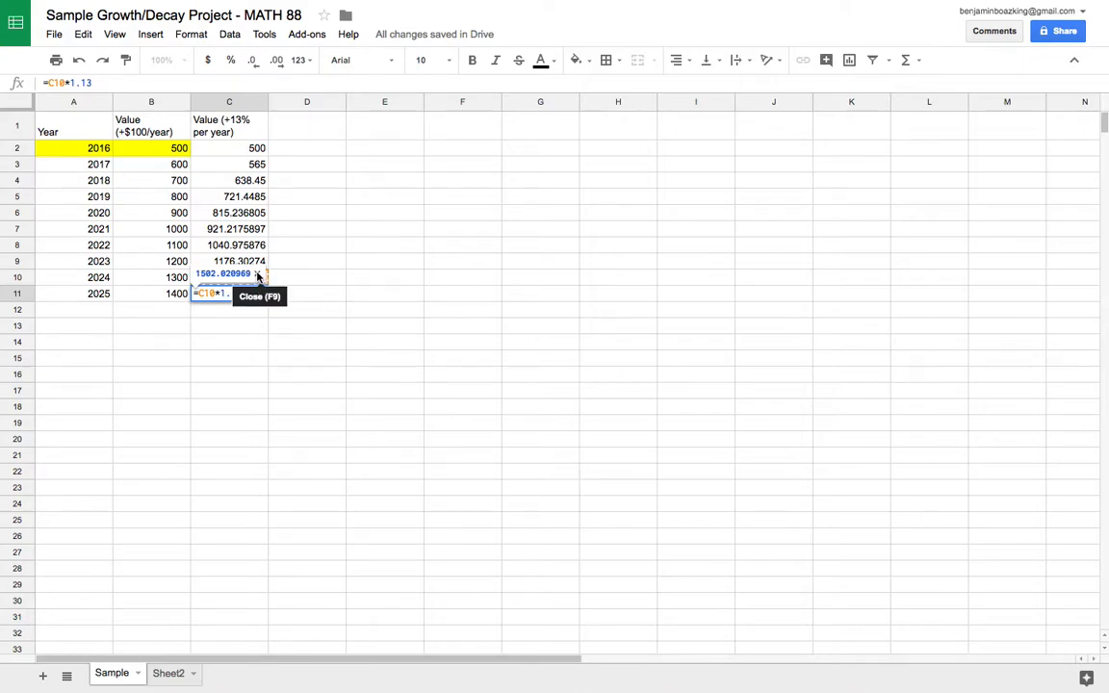
click(257, 275)
key(Return)
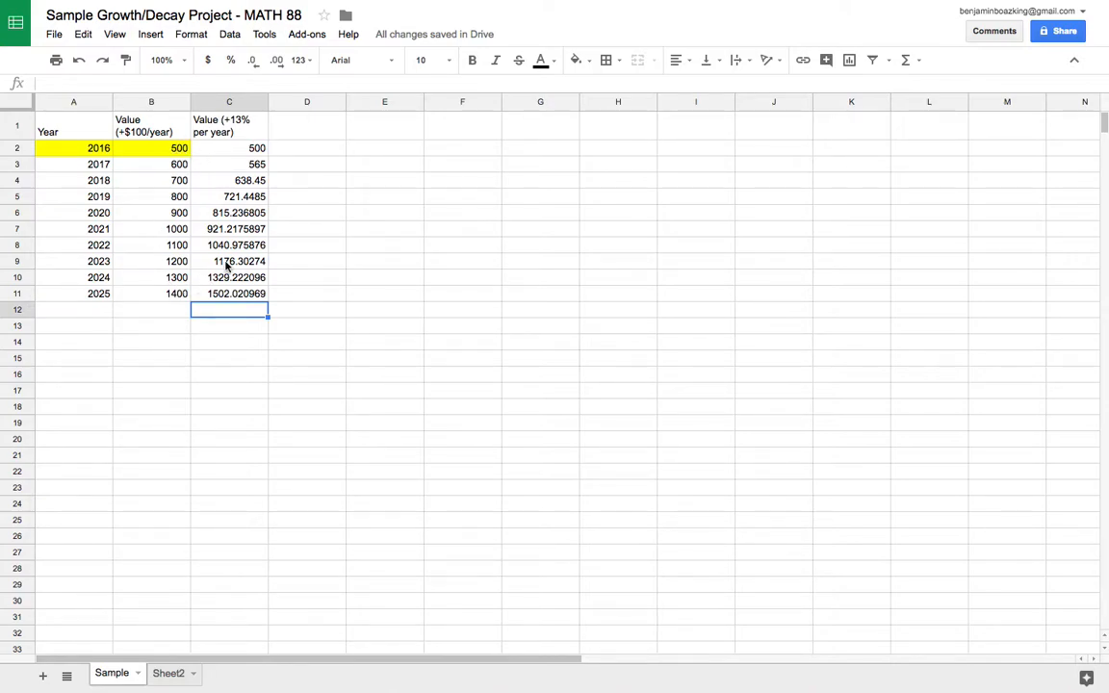
Reduce the decimal places of the values in B2:C11 until they show as whole numbers.
drag(226, 293, 183, 147)
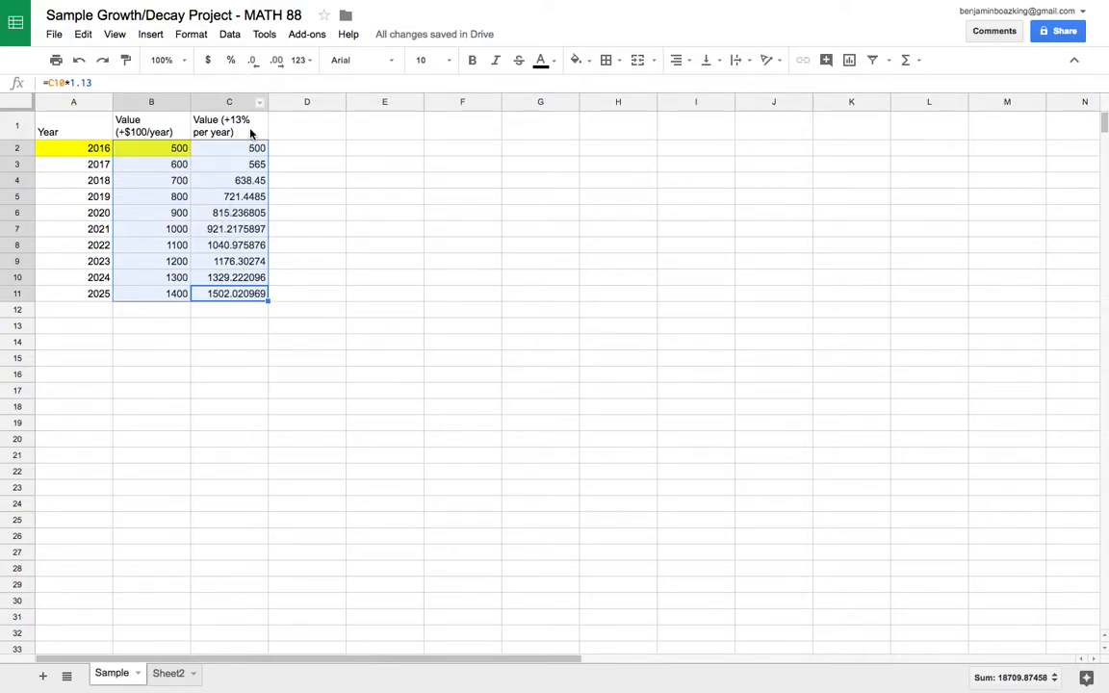
click(256, 68)
click(256, 67)
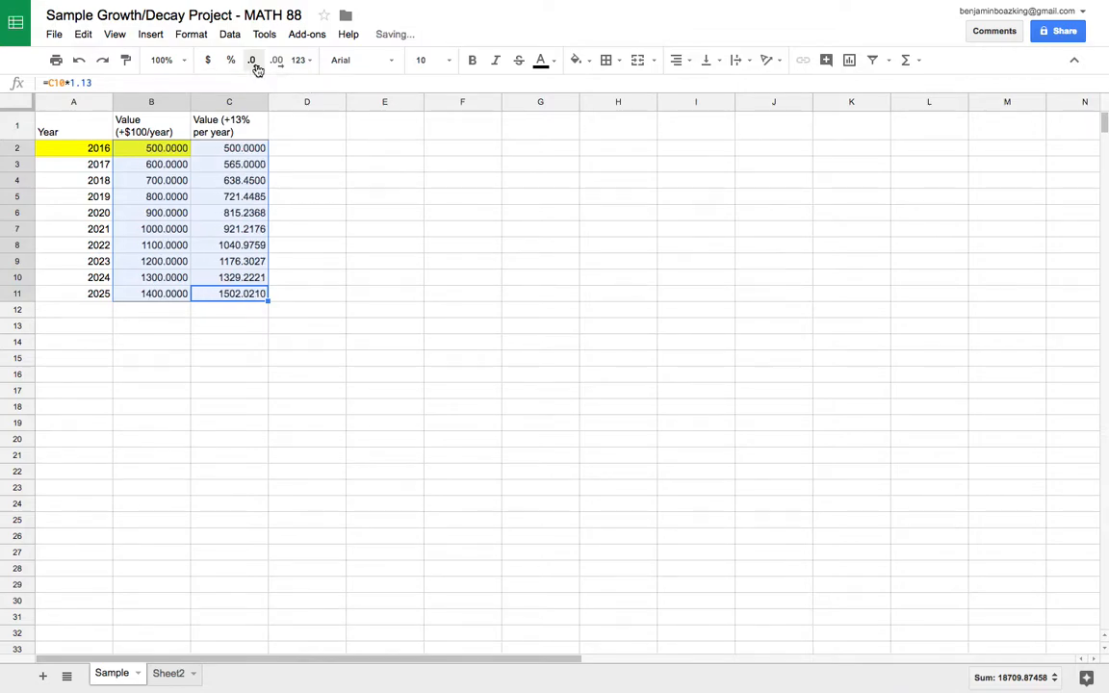
click(256, 67)
click(256, 68)
click(256, 68)
click(256, 67)
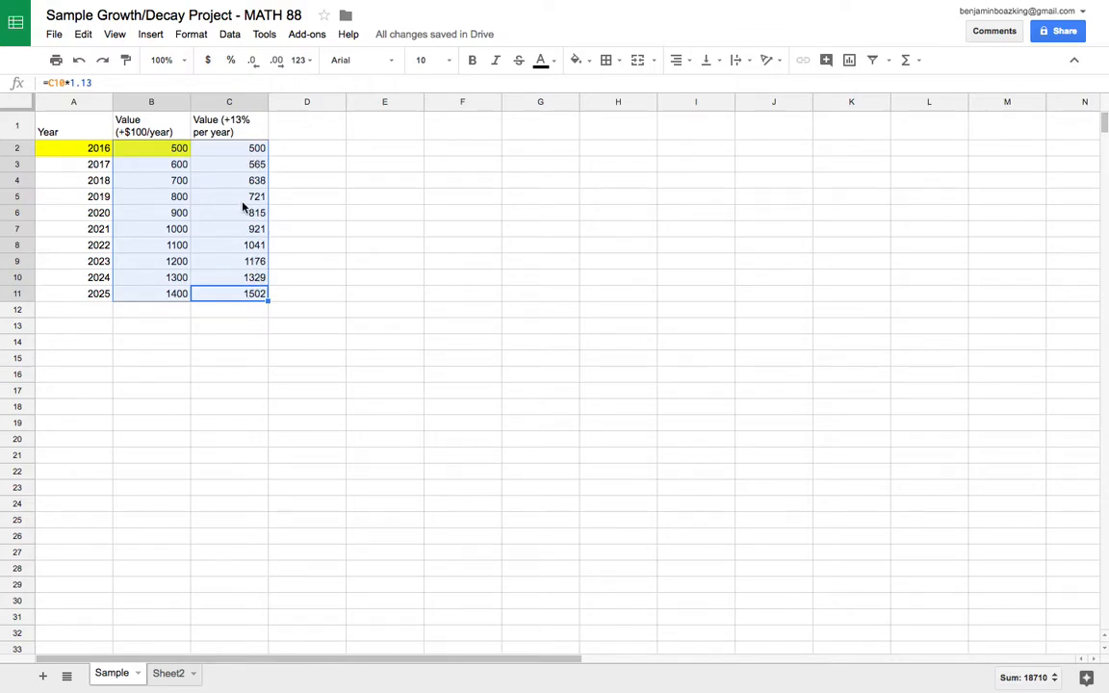
Narrow columns B and C slightly and format the values in B2:C11 as dollar currency.
drag(190, 101, 180, 100)
drag(258, 101, 245, 101)
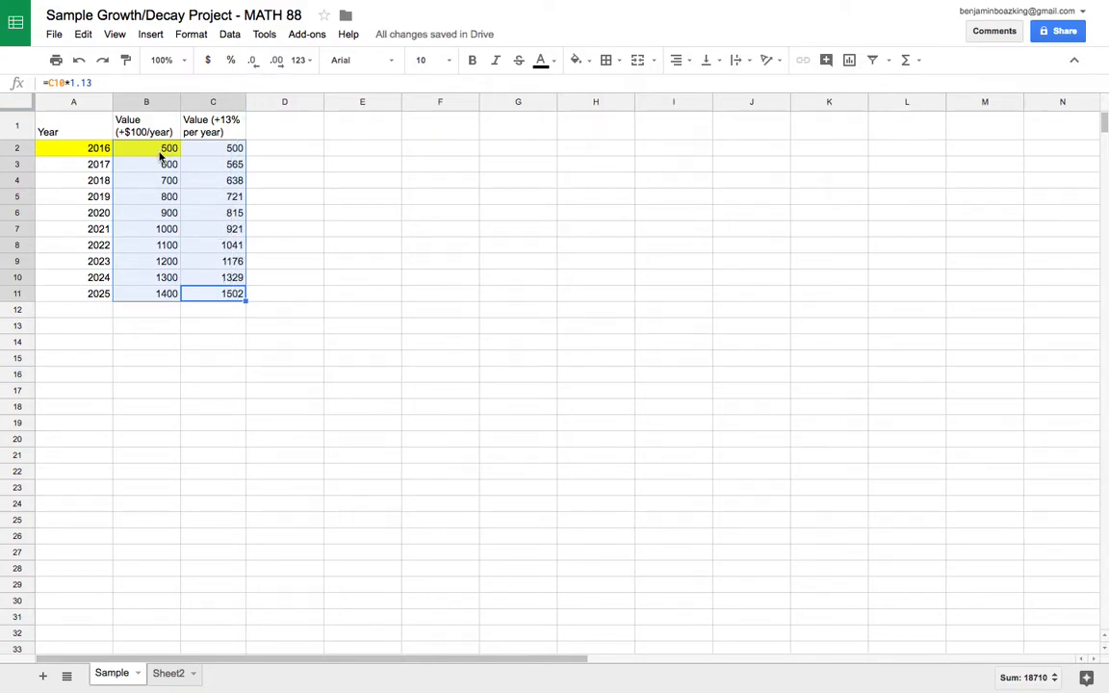
click(211, 61)
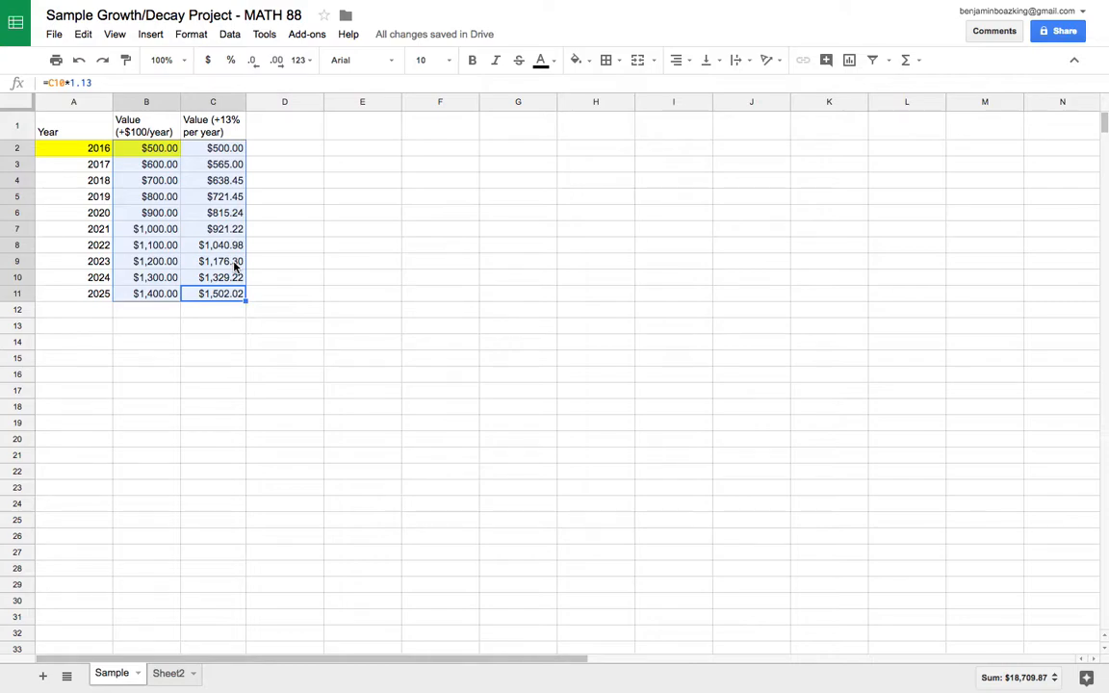
click(385, 299)
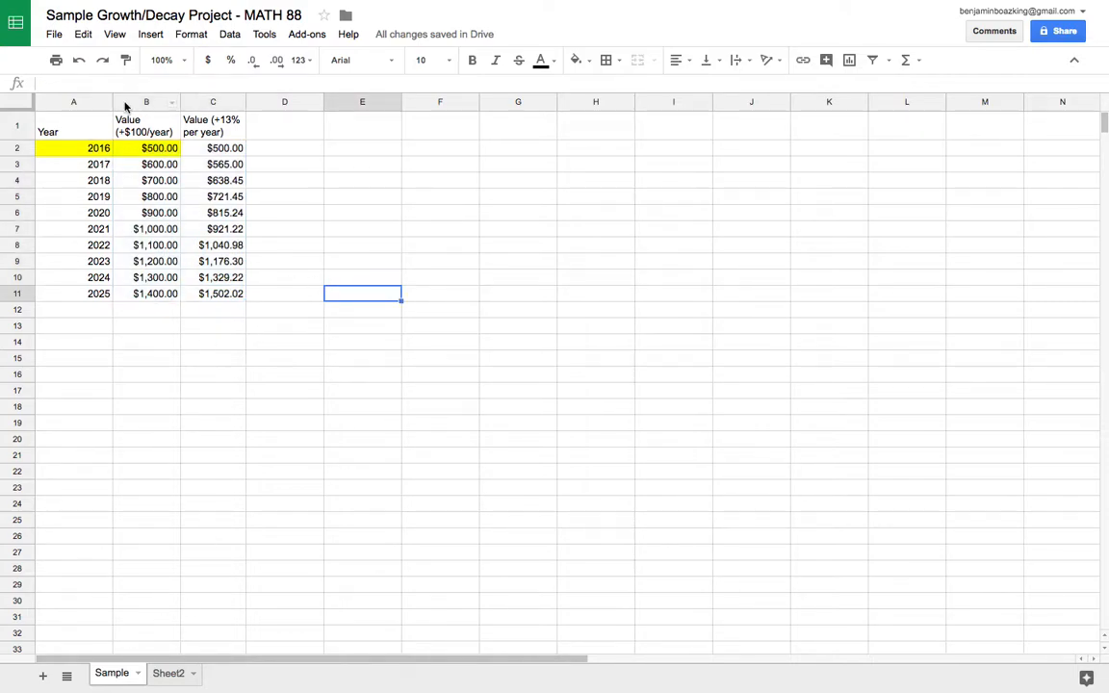
Rename the Sample sheet as Investment Sample.
click(118, 670)
double_click(118, 670)
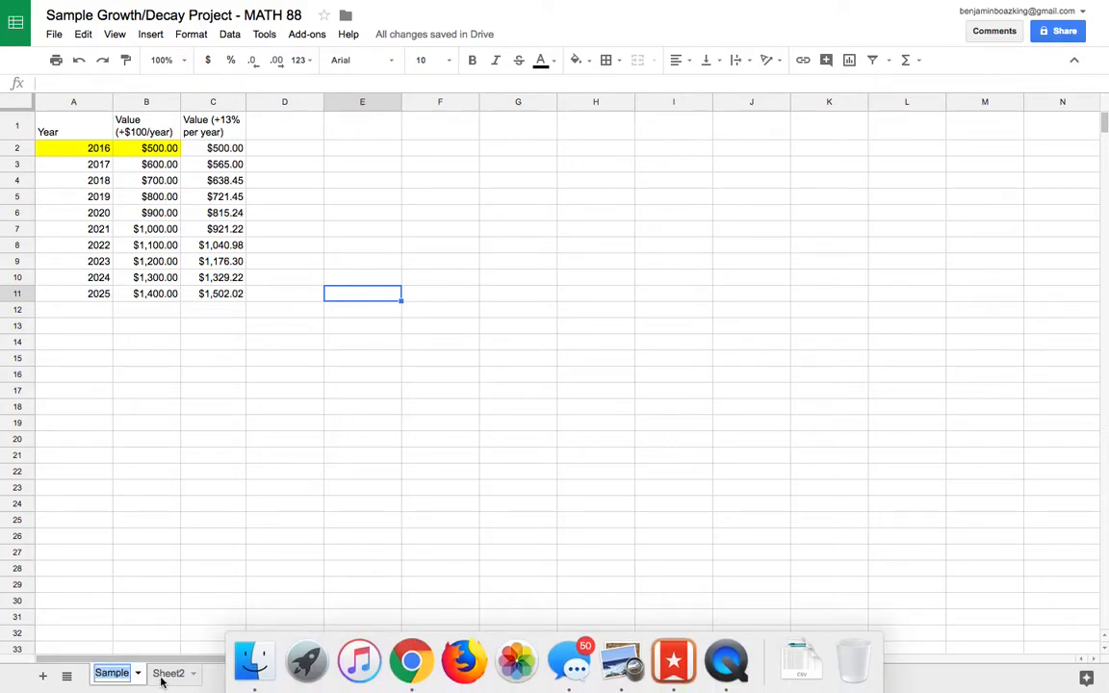
text(Investment Sample)
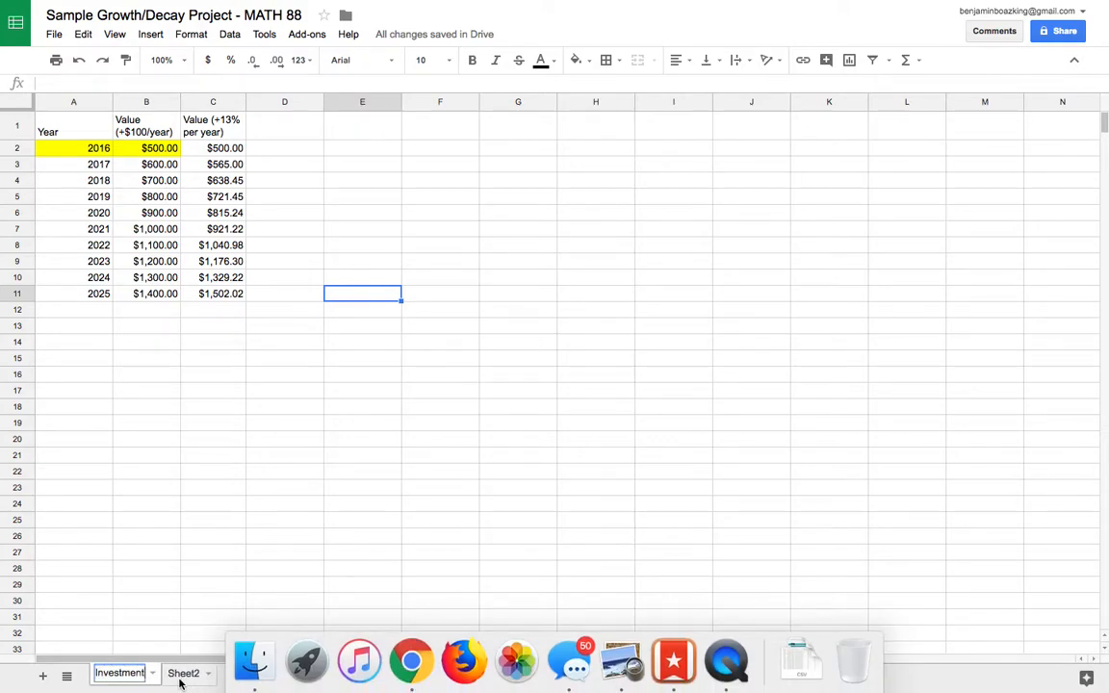
key(Return)
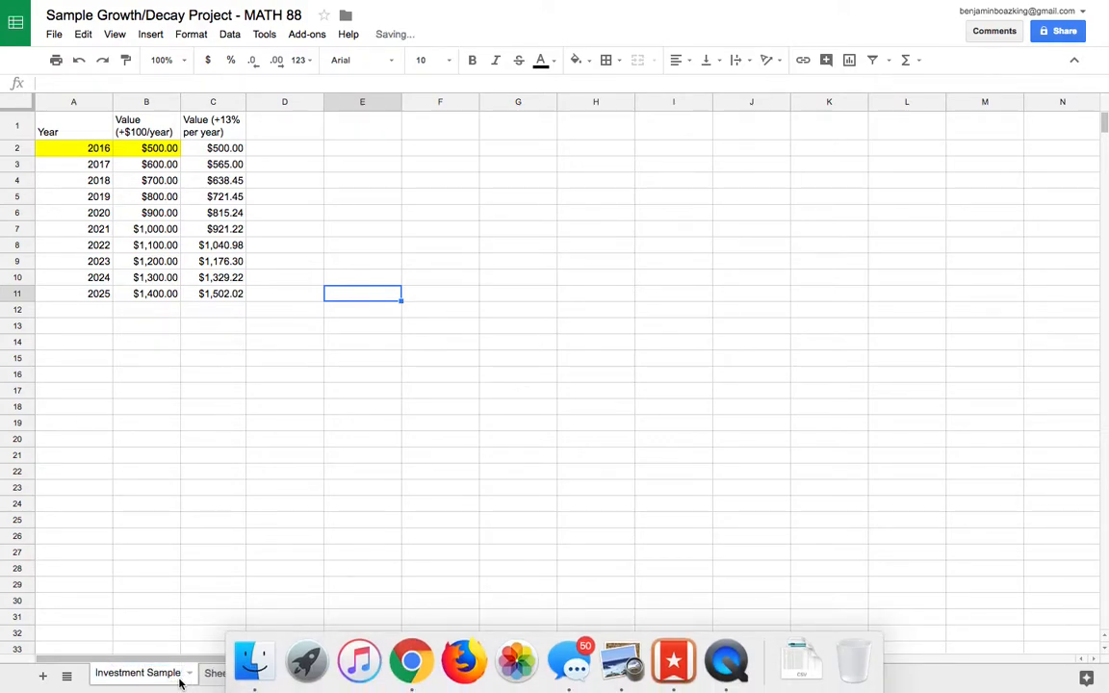
click(310, 440)
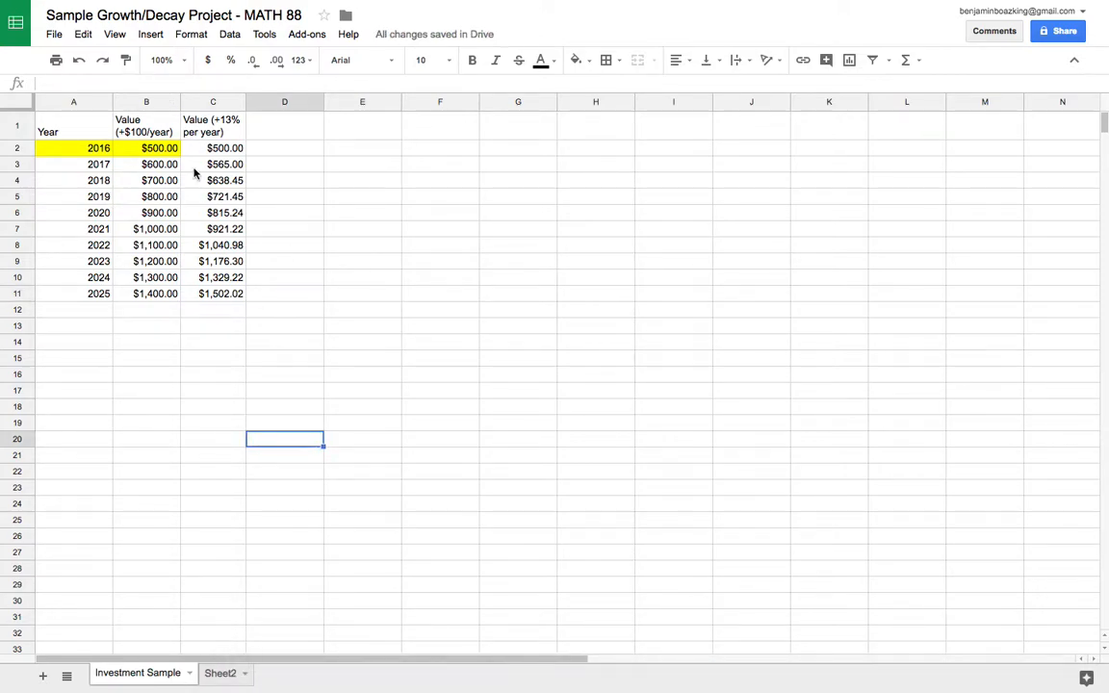
Review the recursive formulas of both value columns in the 2019 row, cells B5 and C5.
click(149, 163)
double_click(145, 196)
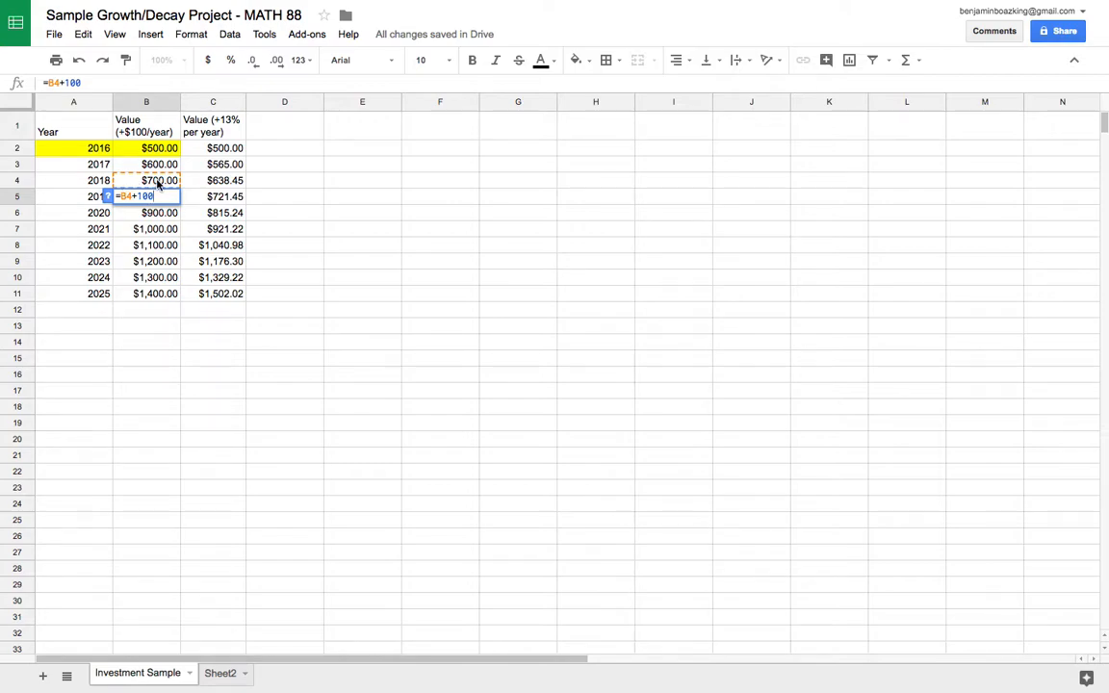
key(Escape)
double_click(210, 196)
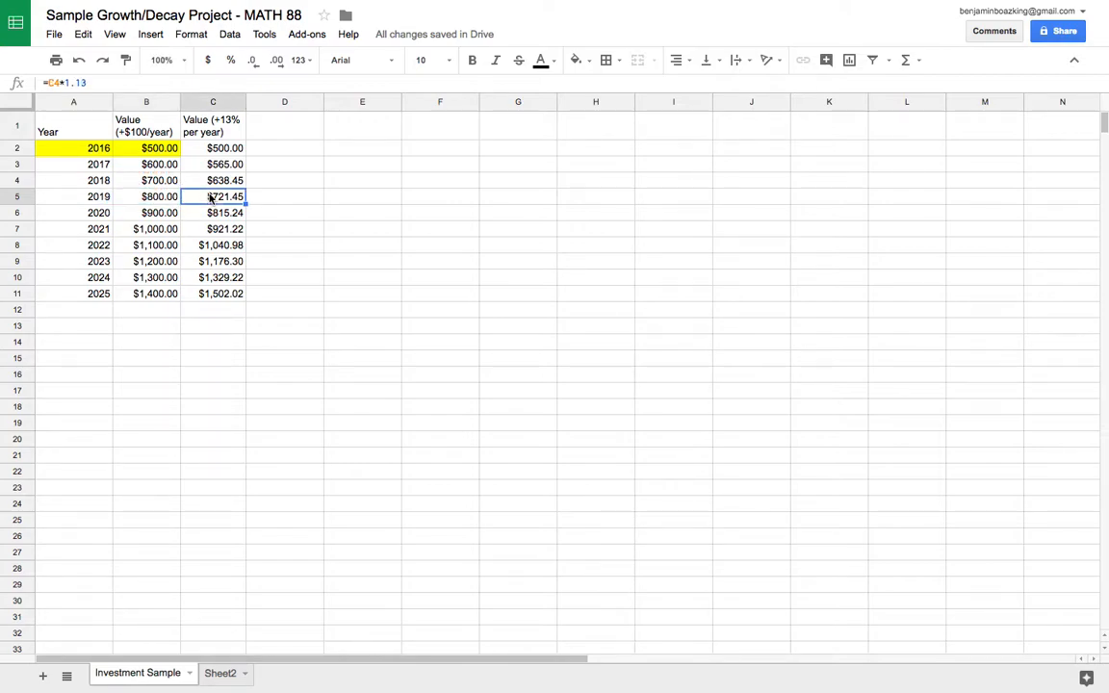
key(Escape)
Add the header "Years since 2016" in cell E1 and enter the formula =A2-2016 in cell E2.
click(363, 135)
text(Years since 2016)
key(Return)
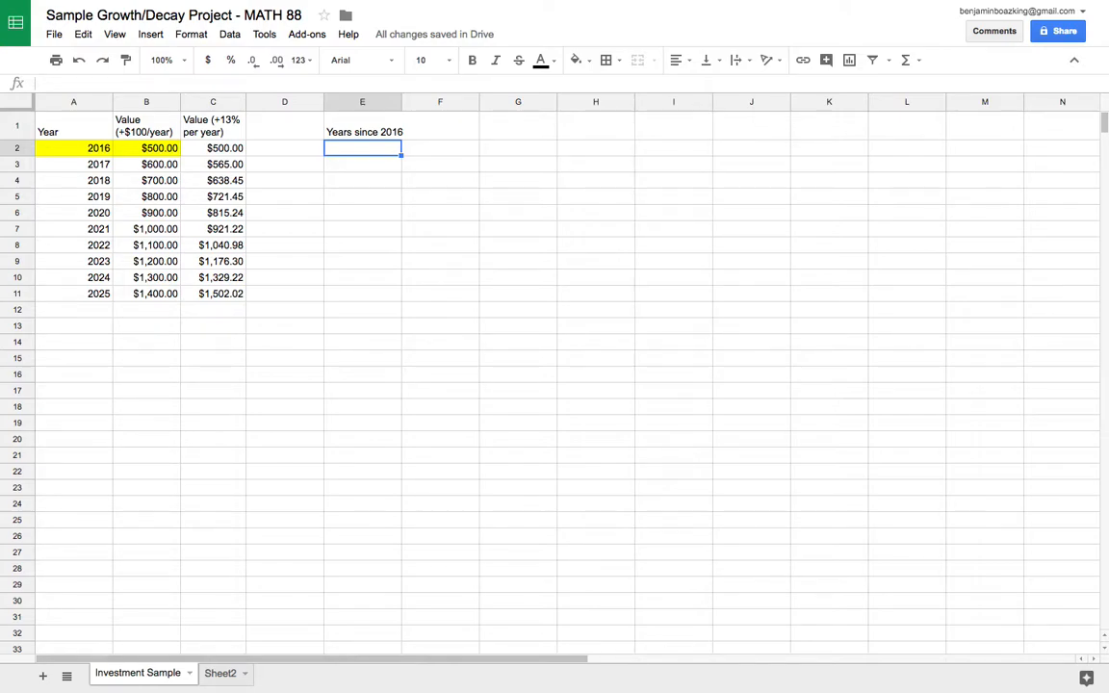
text(=)
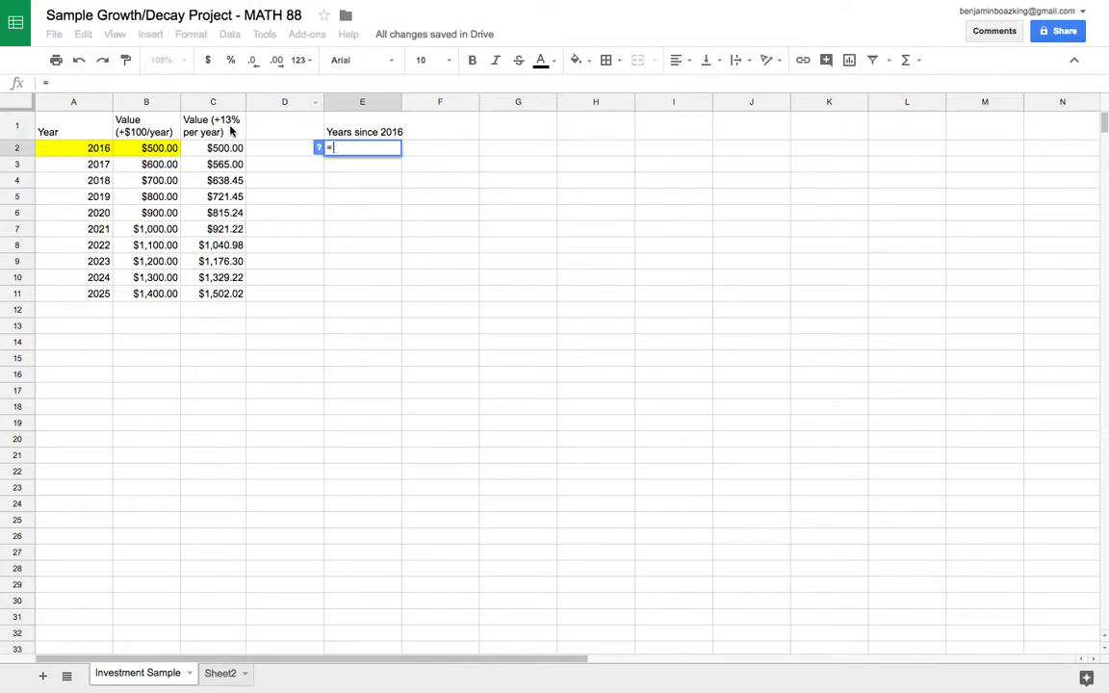
click(97, 150)
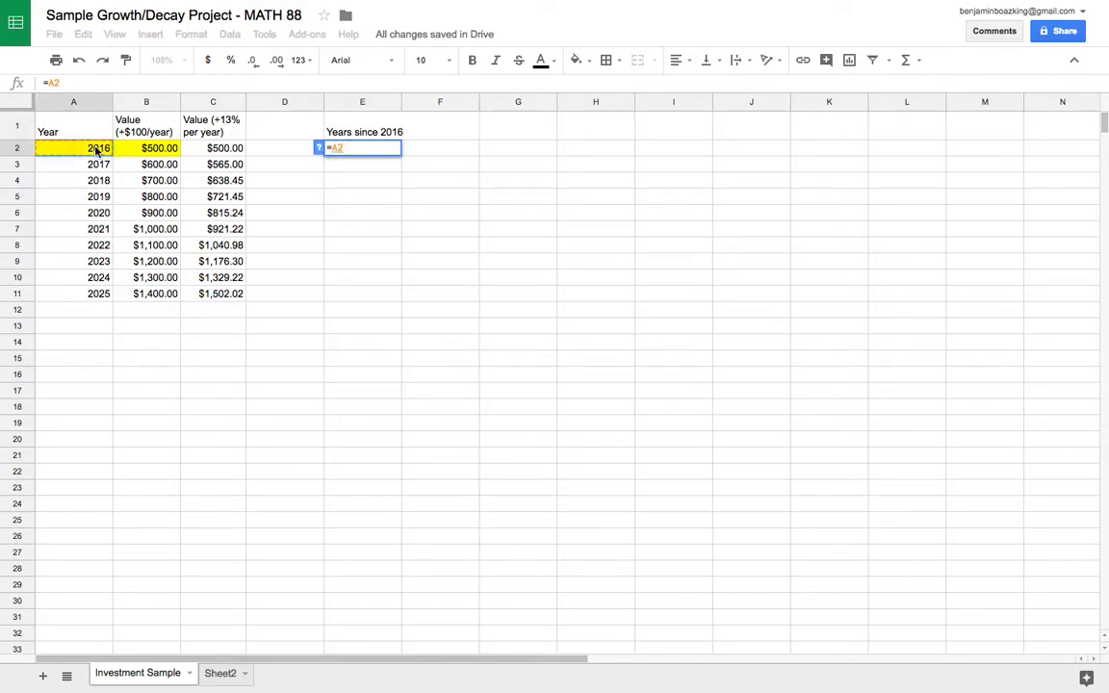
text(-20)
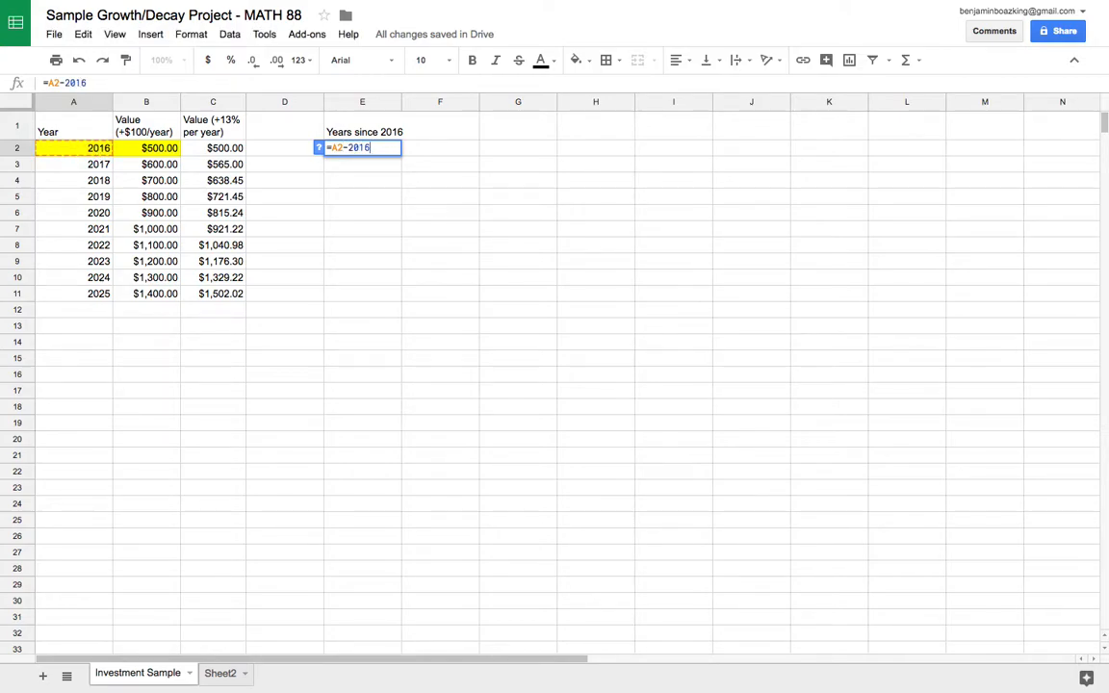
text(16)
key(Return)
Fill the years-since-2016 formula from cell E2 down through E11 and check the formula in E11.
click(363, 150)
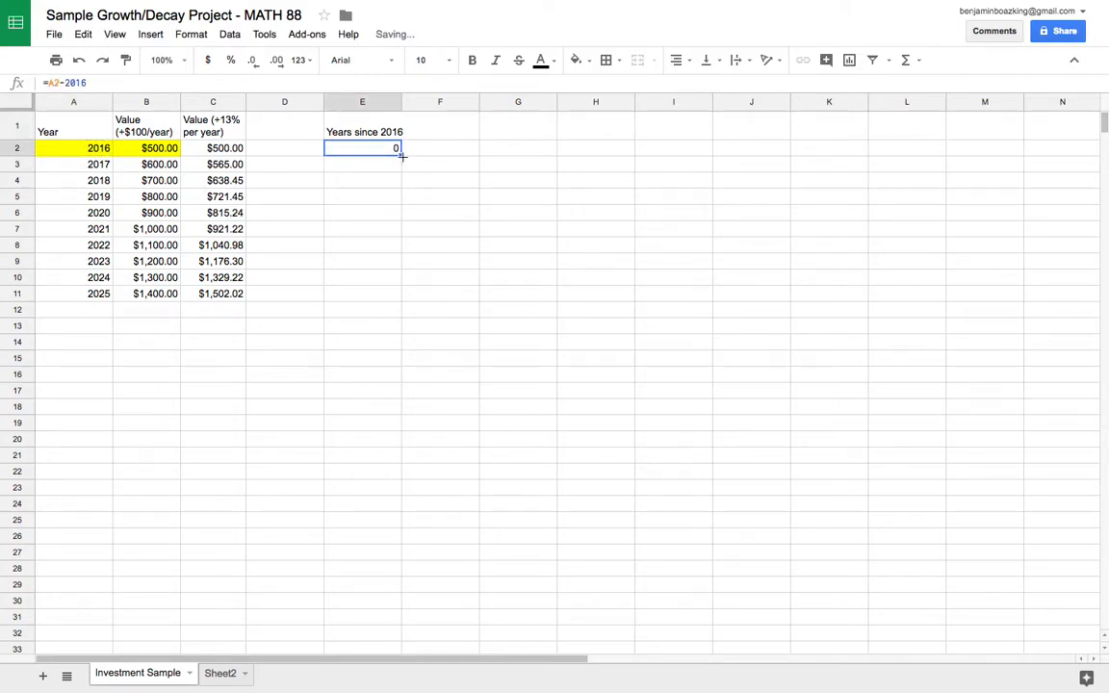
click(403, 160)
click(395, 154)
drag(400, 155, 390, 299)
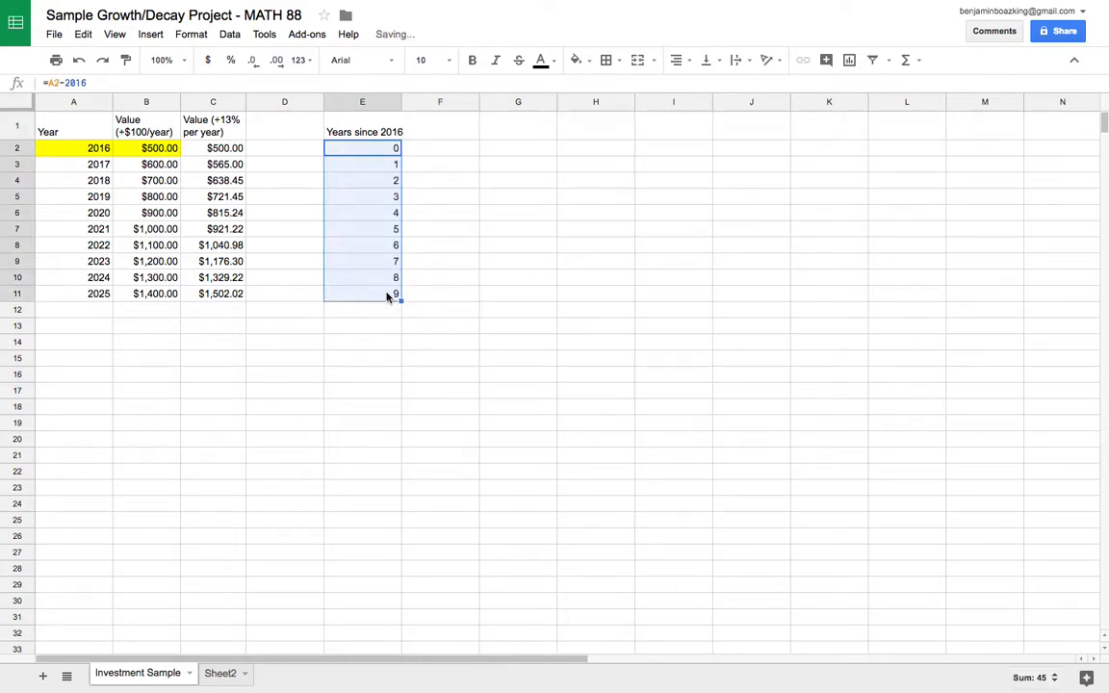
click(384, 292)
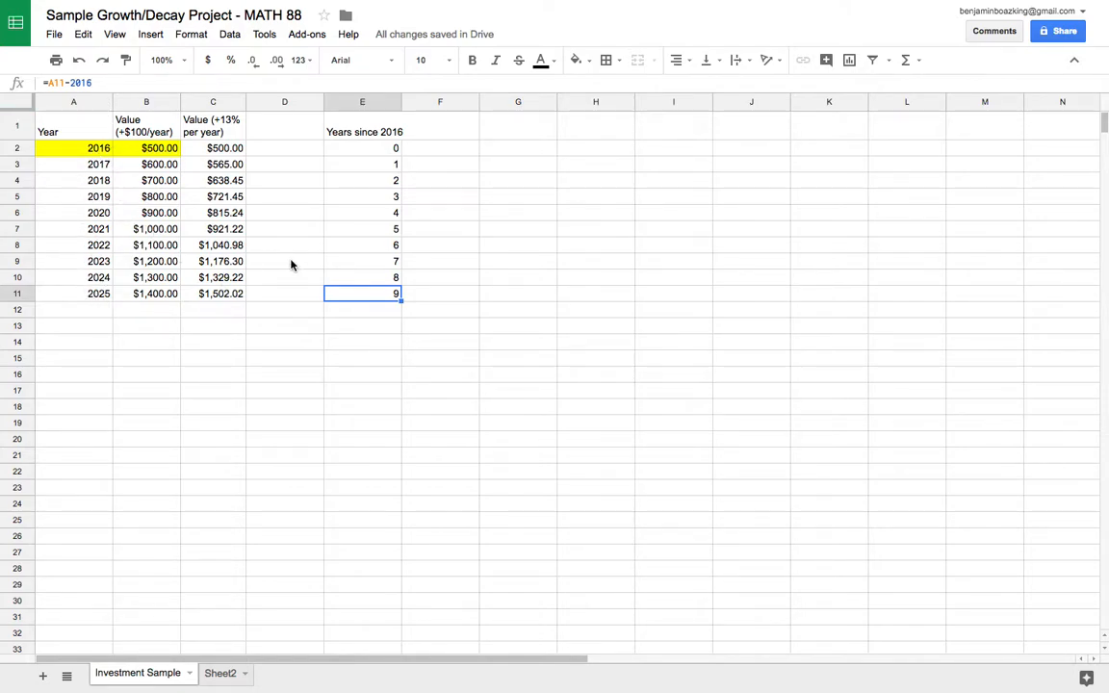
Delete the entire "Years since 2016" column E.
click(365, 103)
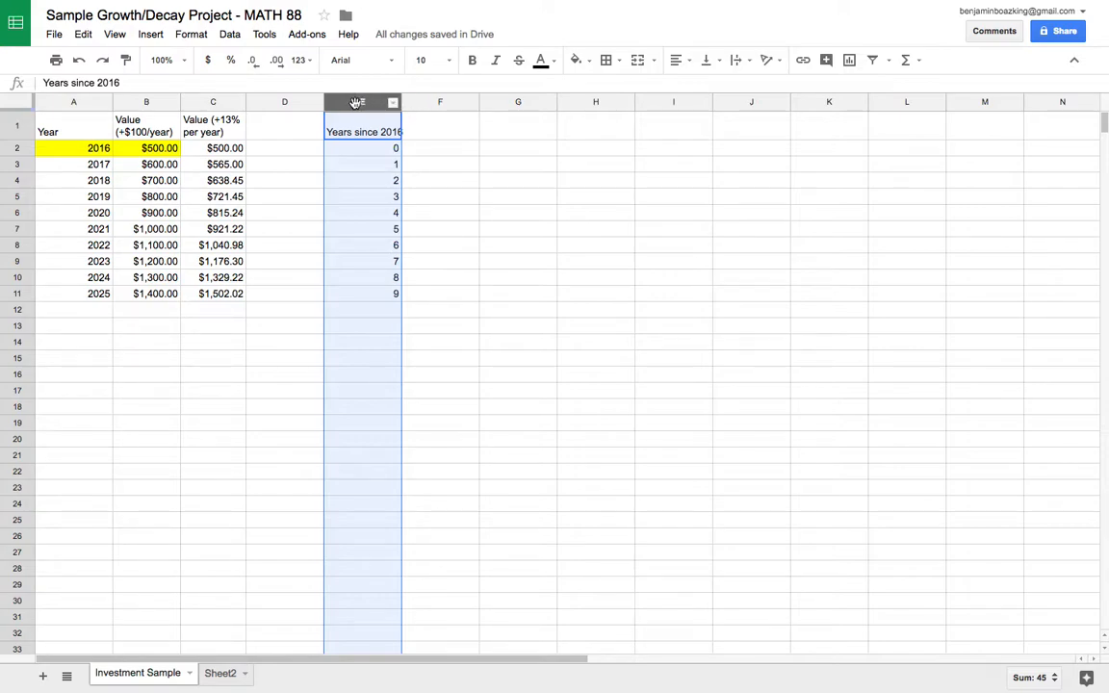
click(439, 102)
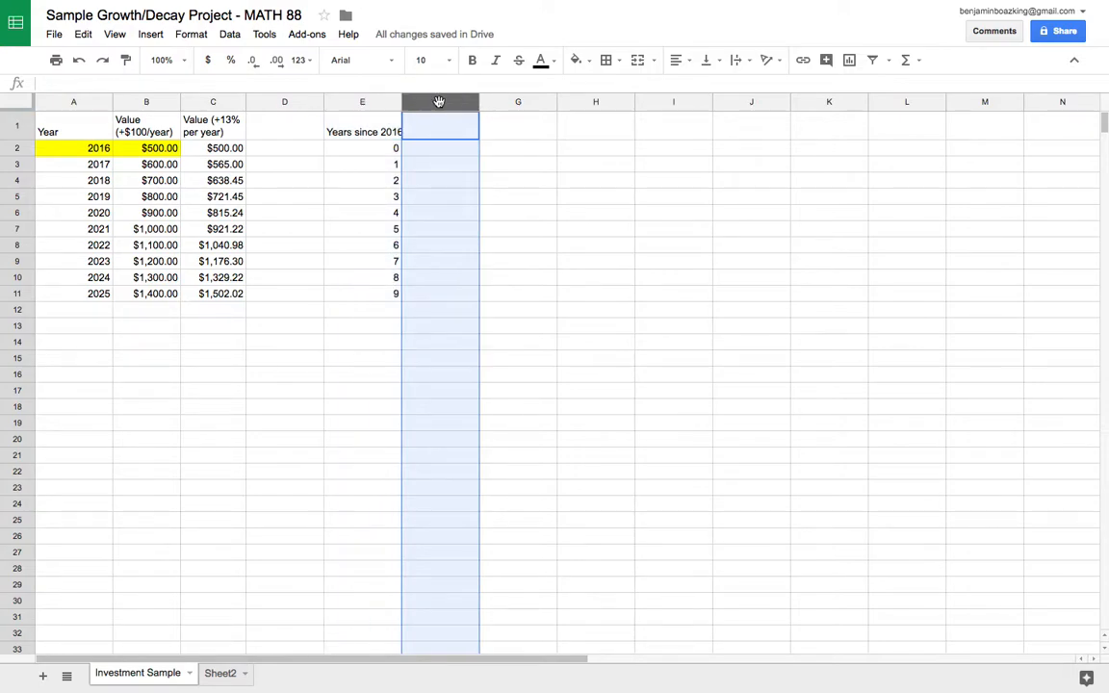
click(361, 103)
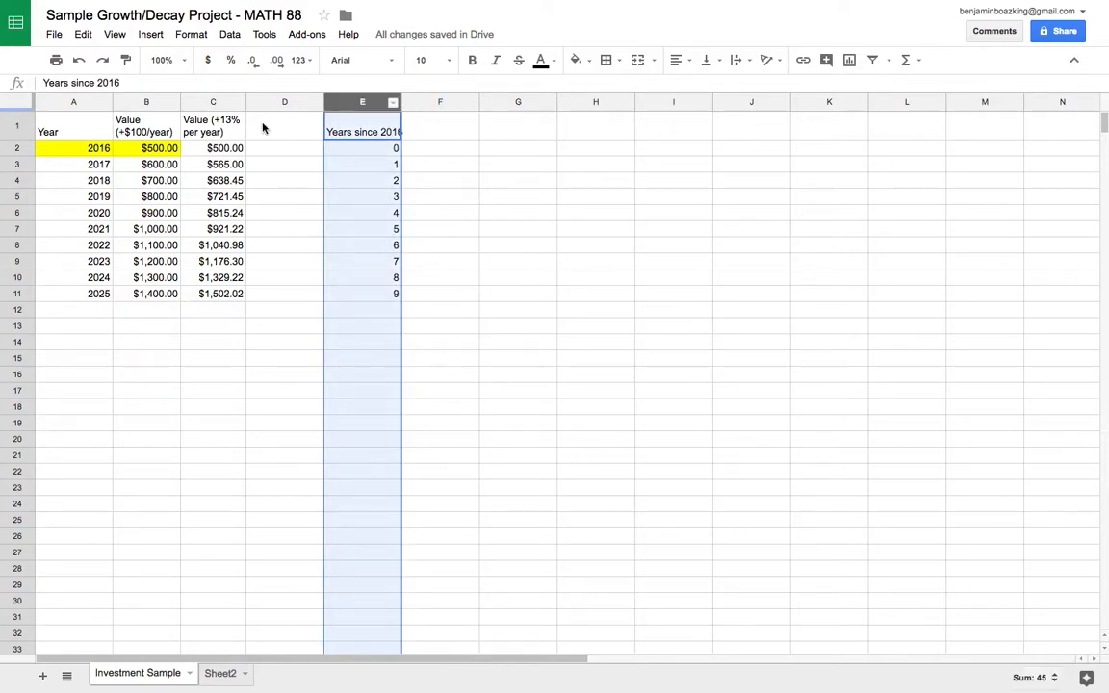
click(16, 326)
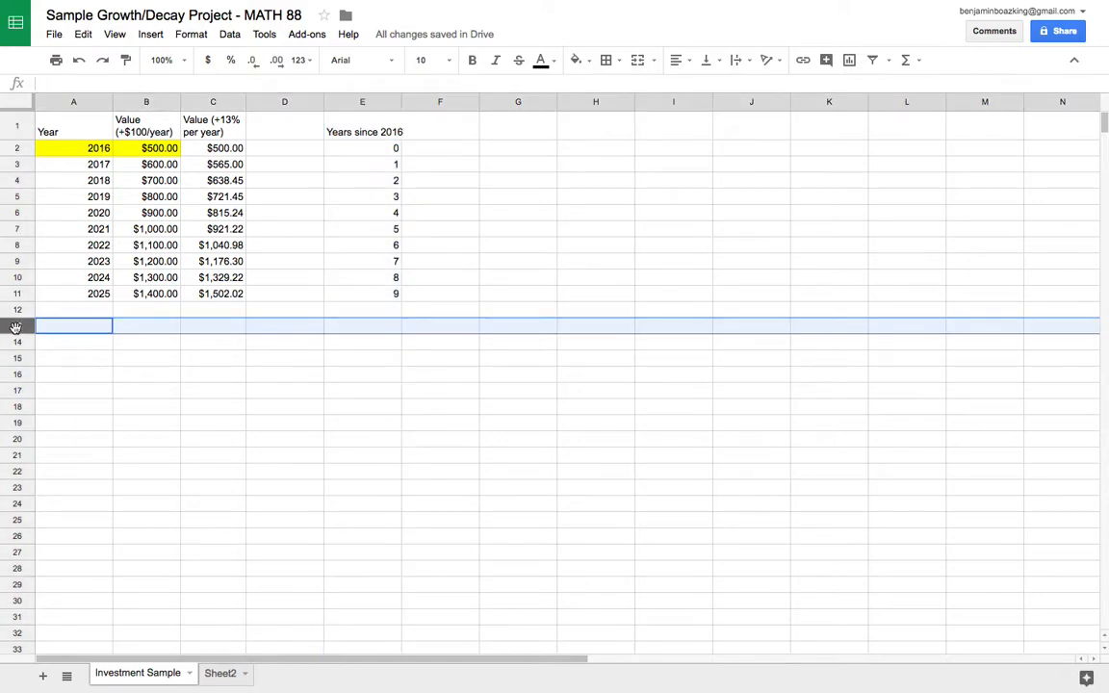
click(363, 104)
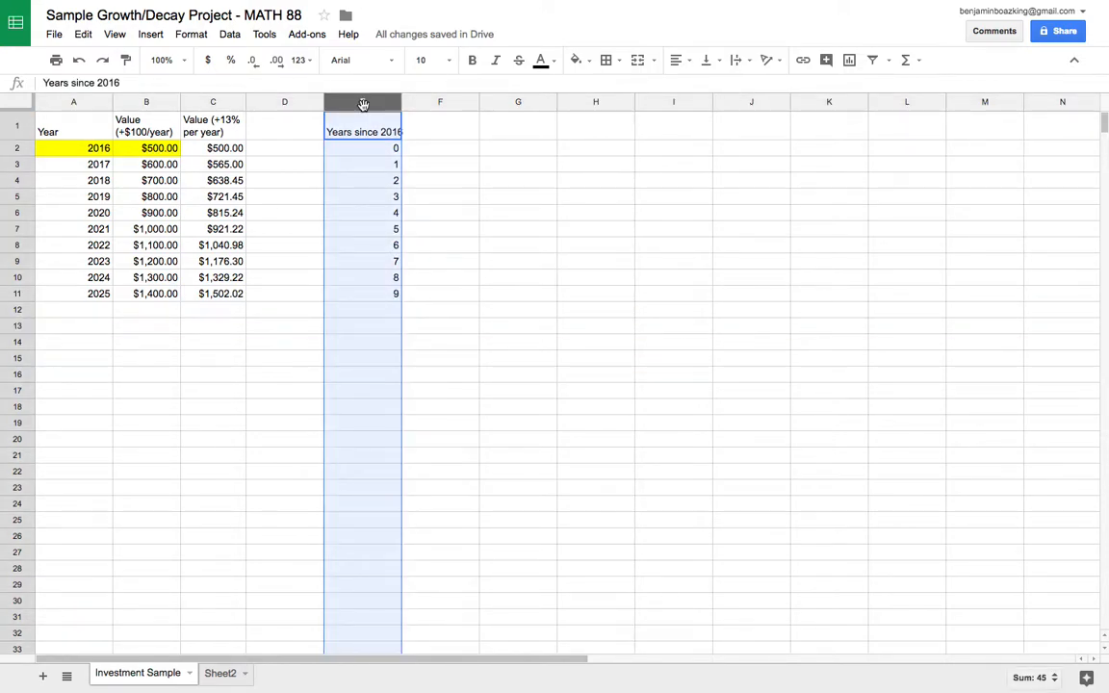
right_click(363, 105)
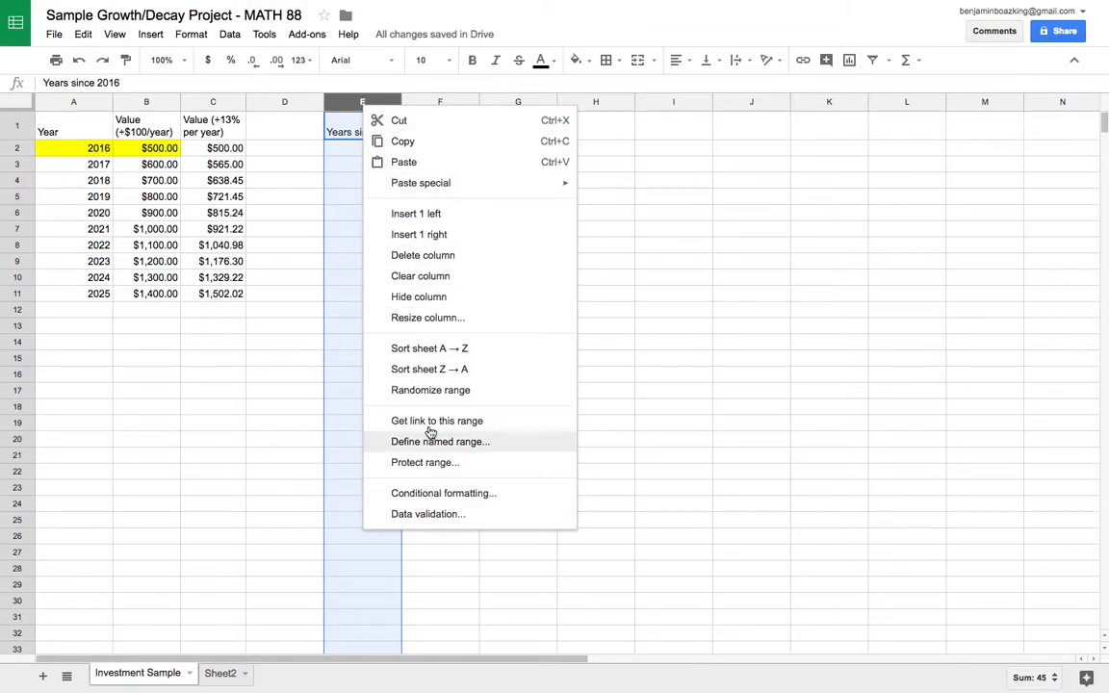
click(428, 262)
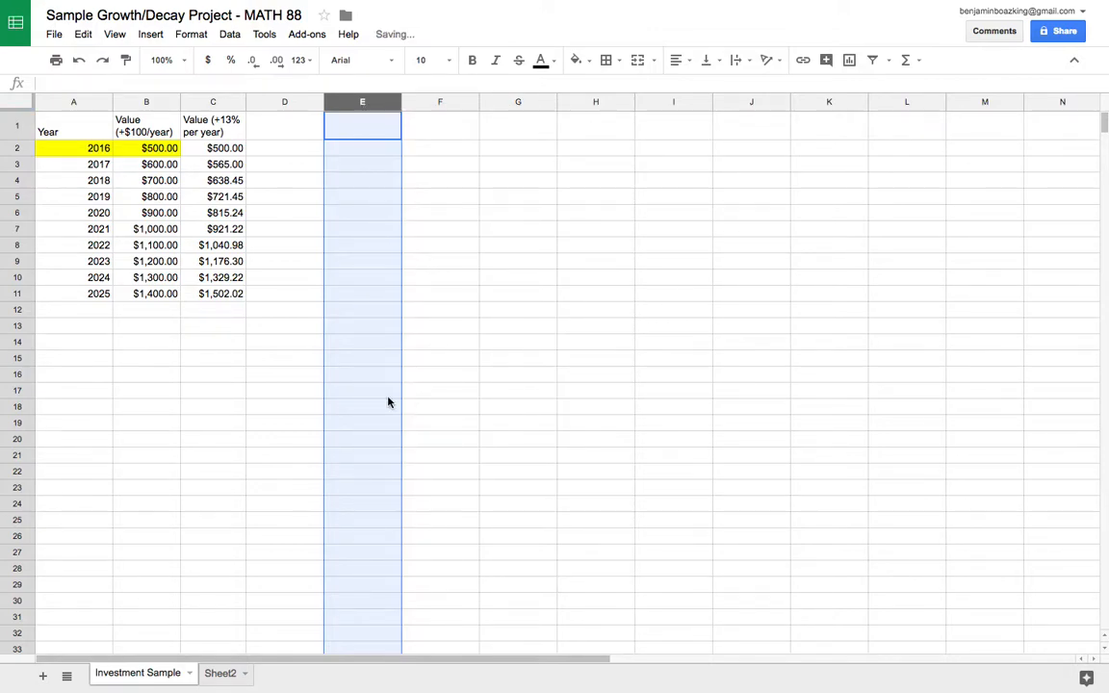
click(272, 393)
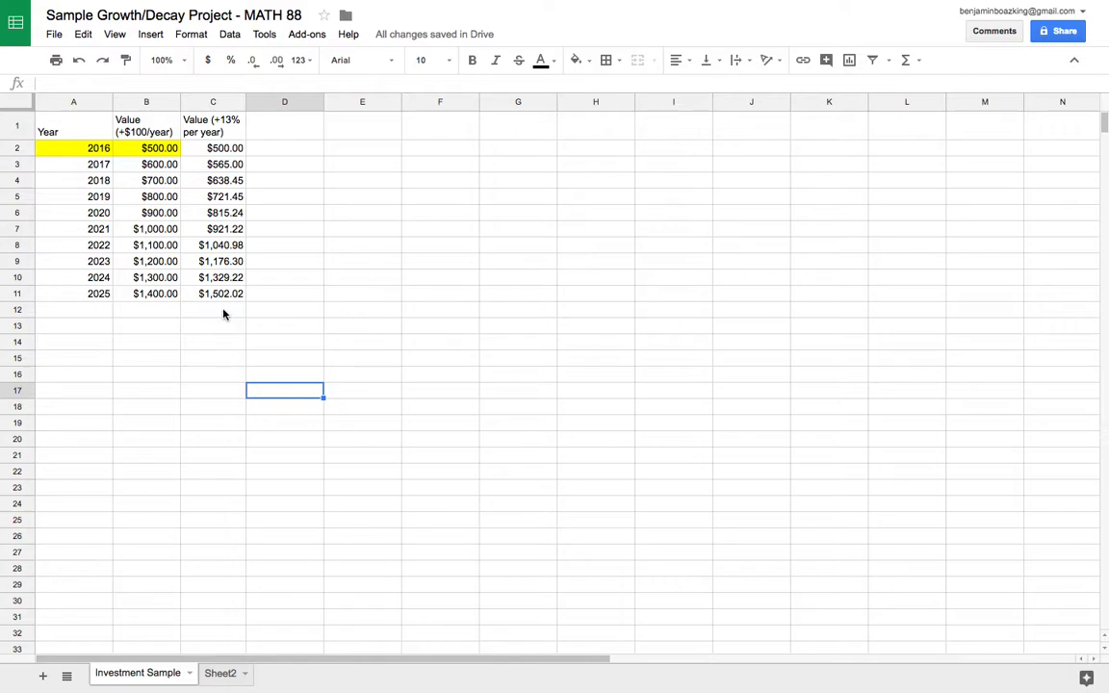
Insert a chart from the year and value data in A1:C11, including the headers.
drag(68, 123, 210, 294)
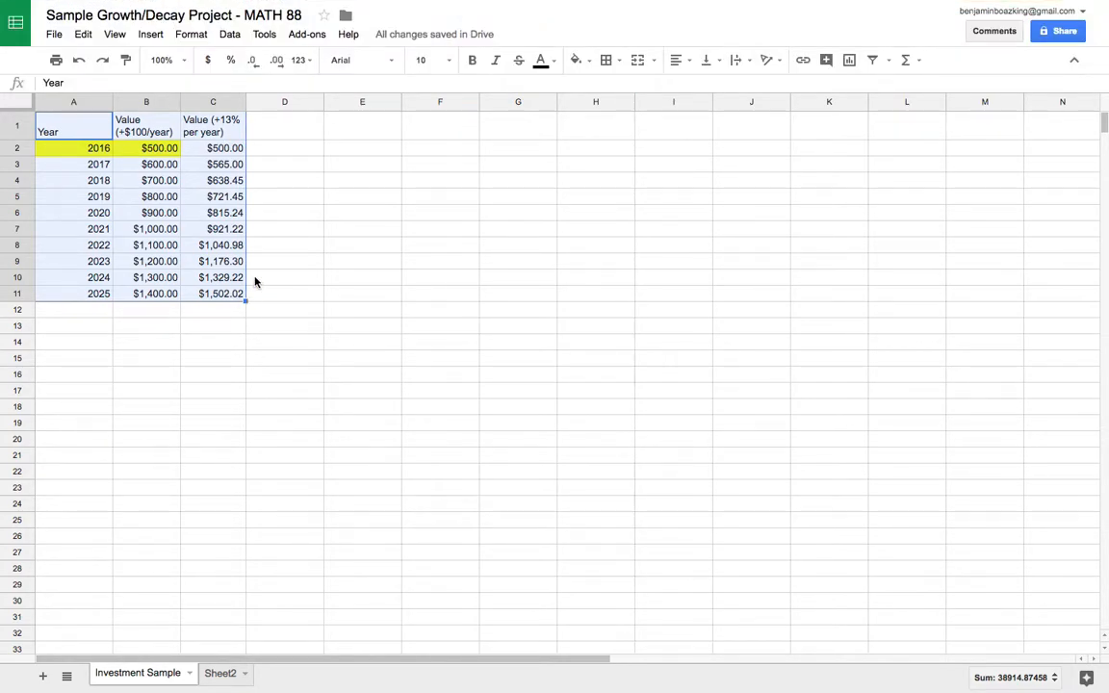
click(152, 37)
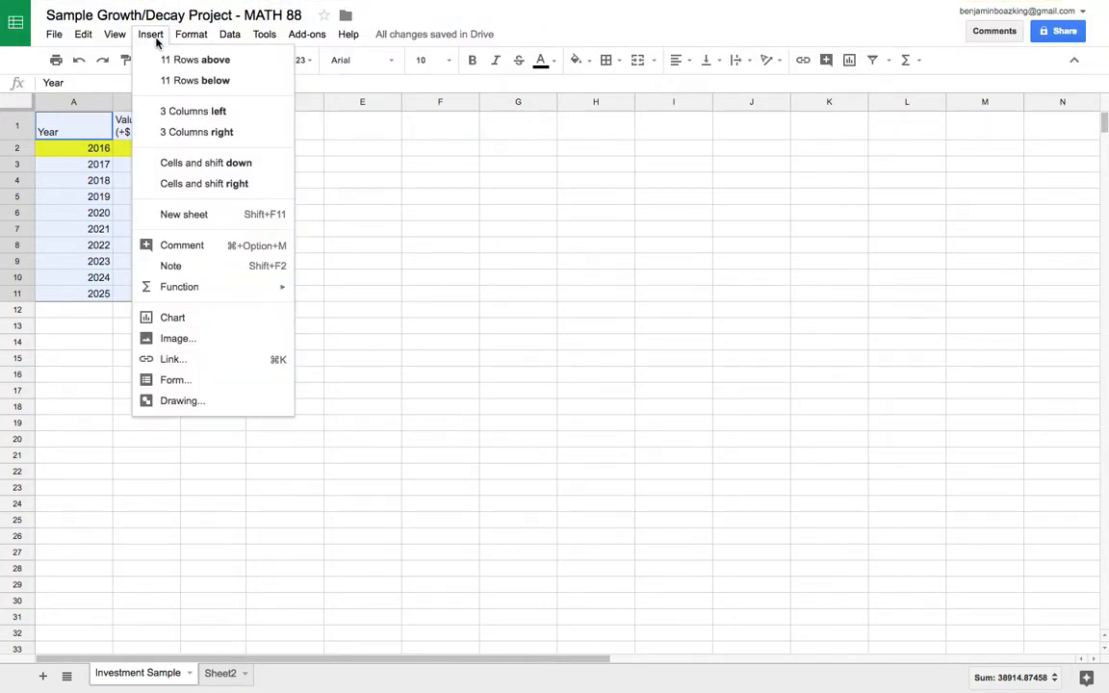
click(177, 319)
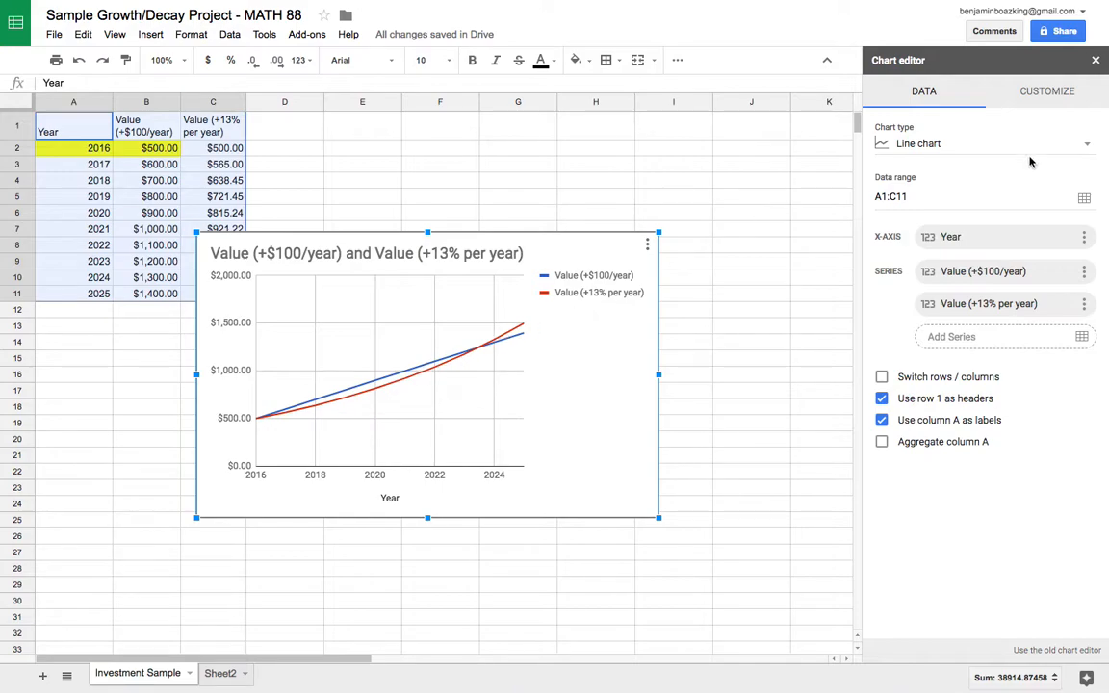
Change the chart type from a line chart to a scatter chart.
click(997, 146)
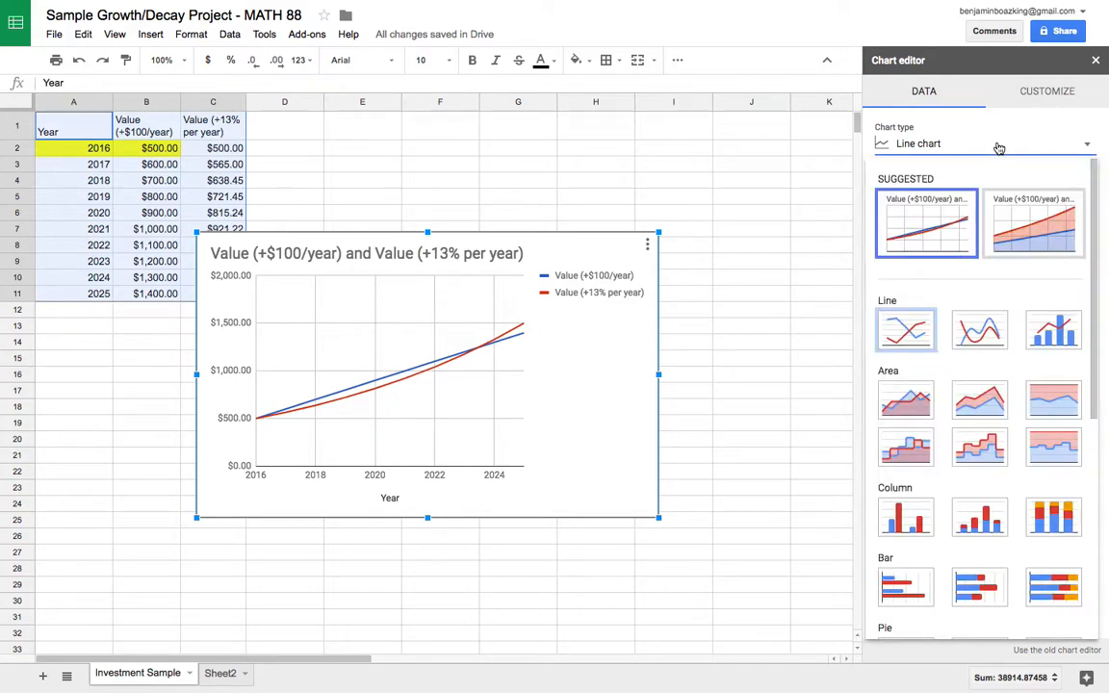
scroll(971, 404, down, 1)
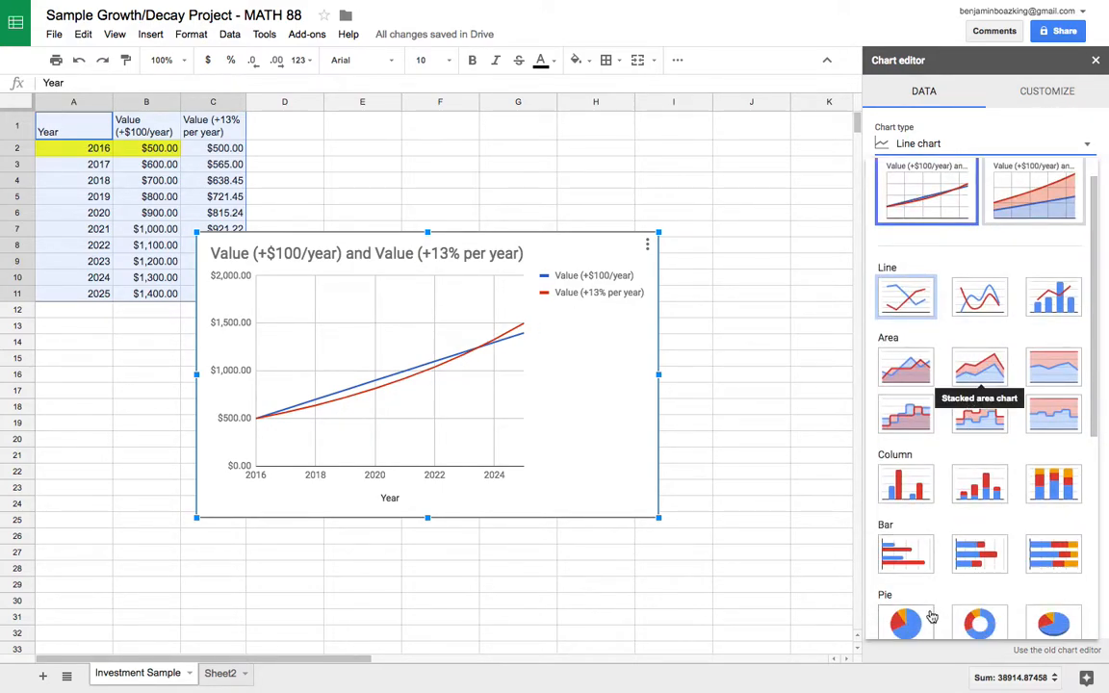
scroll(914, 471, down, 4)
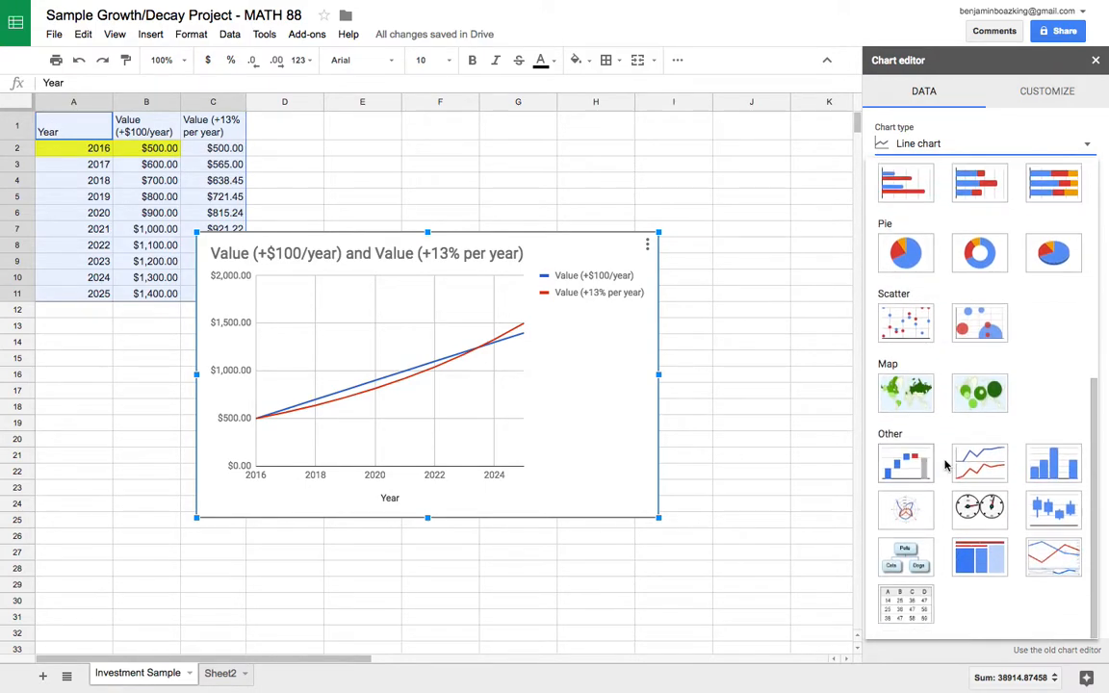
click(905, 322)
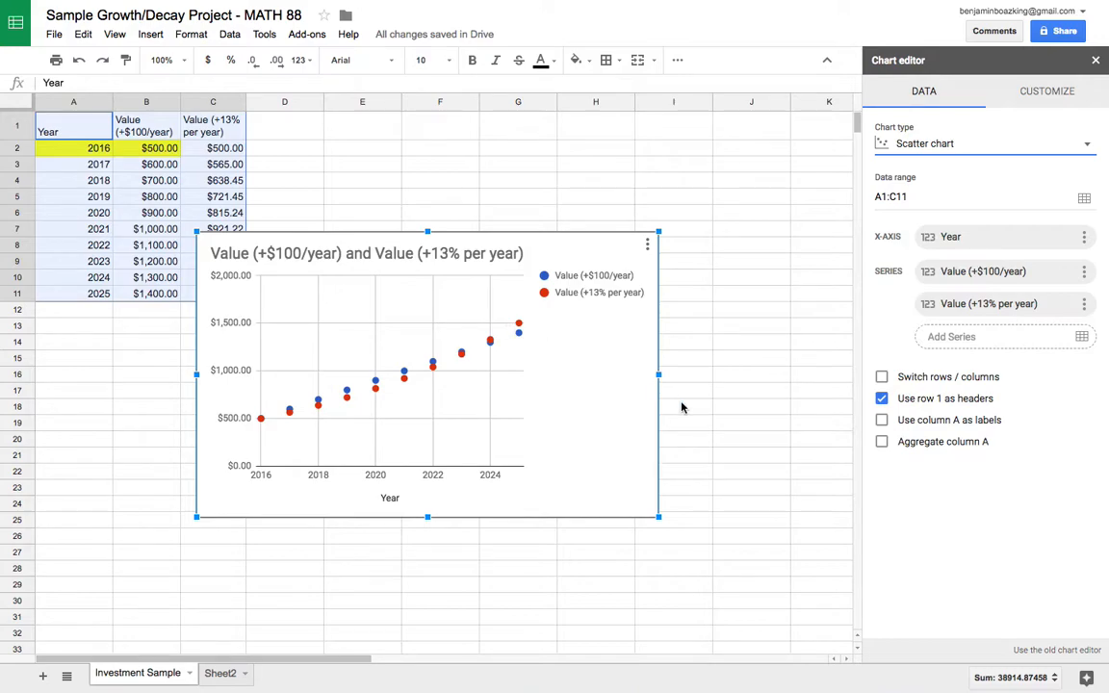
Move the scatter chart clear of the data table and enlarge it to span roughly rows 7 to 26.
drag(617, 441, 693, 411)
drag(741, 507, 767, 545)
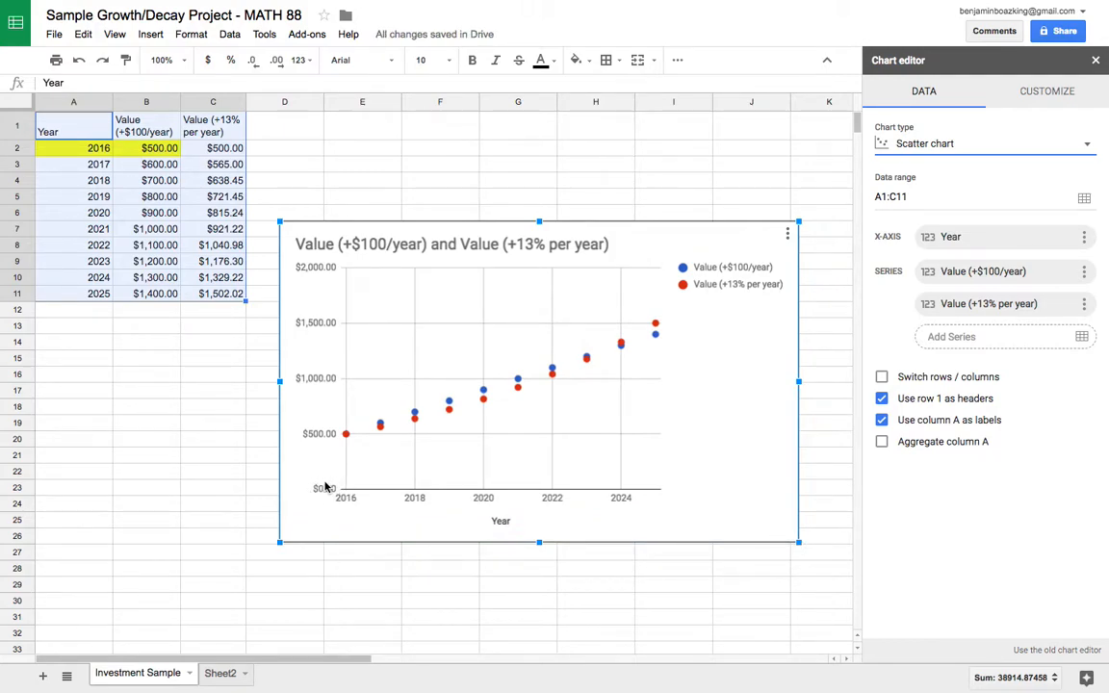
mouse_move(352, 438)
mouse_move(653, 330)
mouse_move(489, 404)
Merge all cells in the range E1:H2 above the chart into one cell.
drag(347, 129, 584, 151)
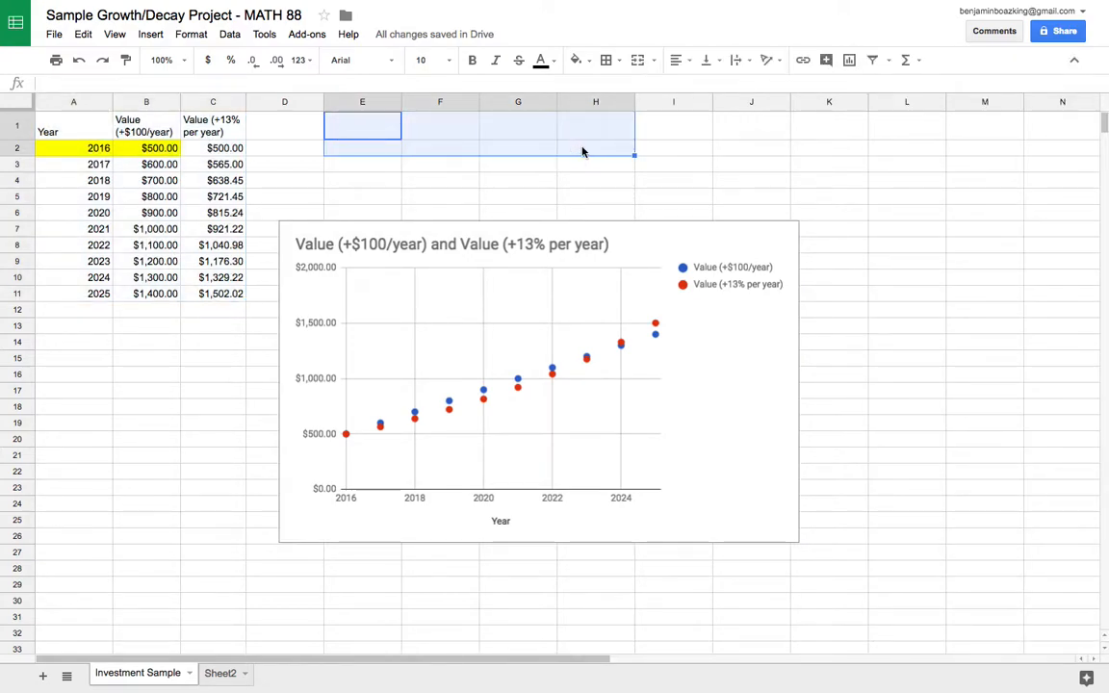
click(203, 42)
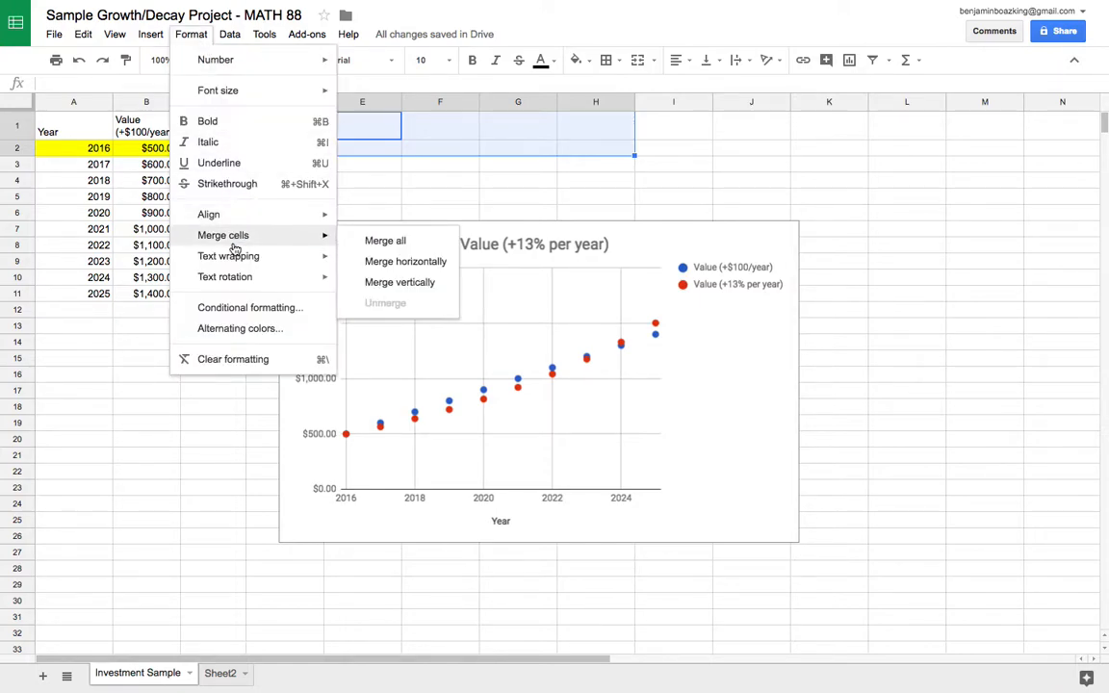
mouse_move(319, 235)
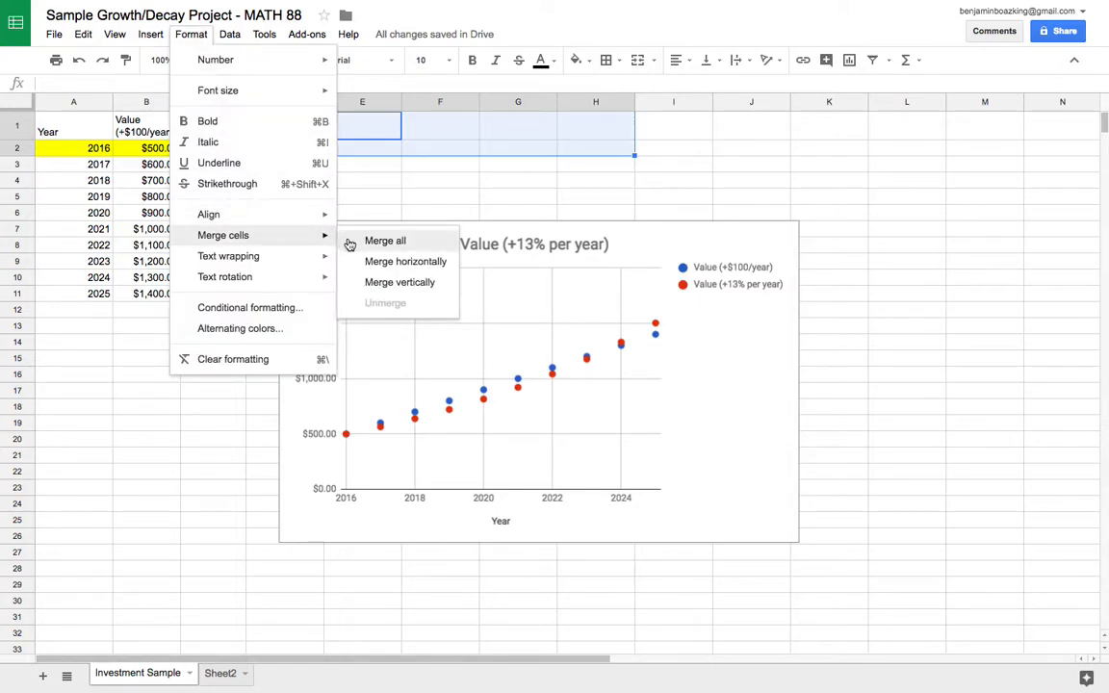
click(383, 241)
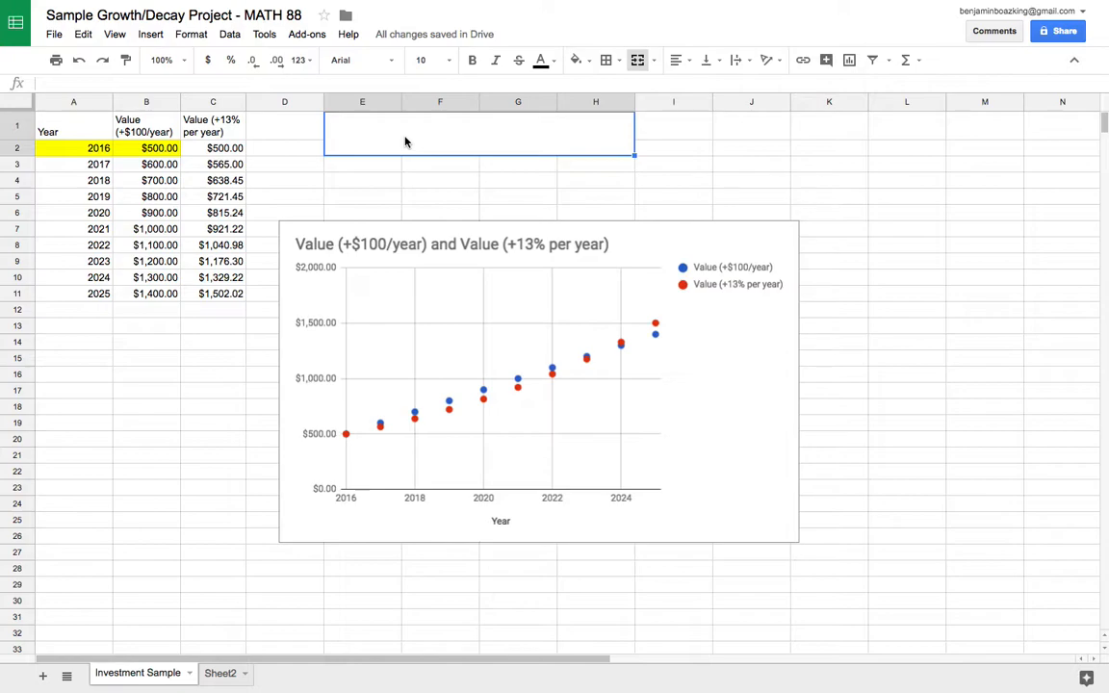
Write "Because the stock market increases by about 13% per year, the 13% model would be better than the $100/year model." in merged cell E1:H2.
text(Beca)
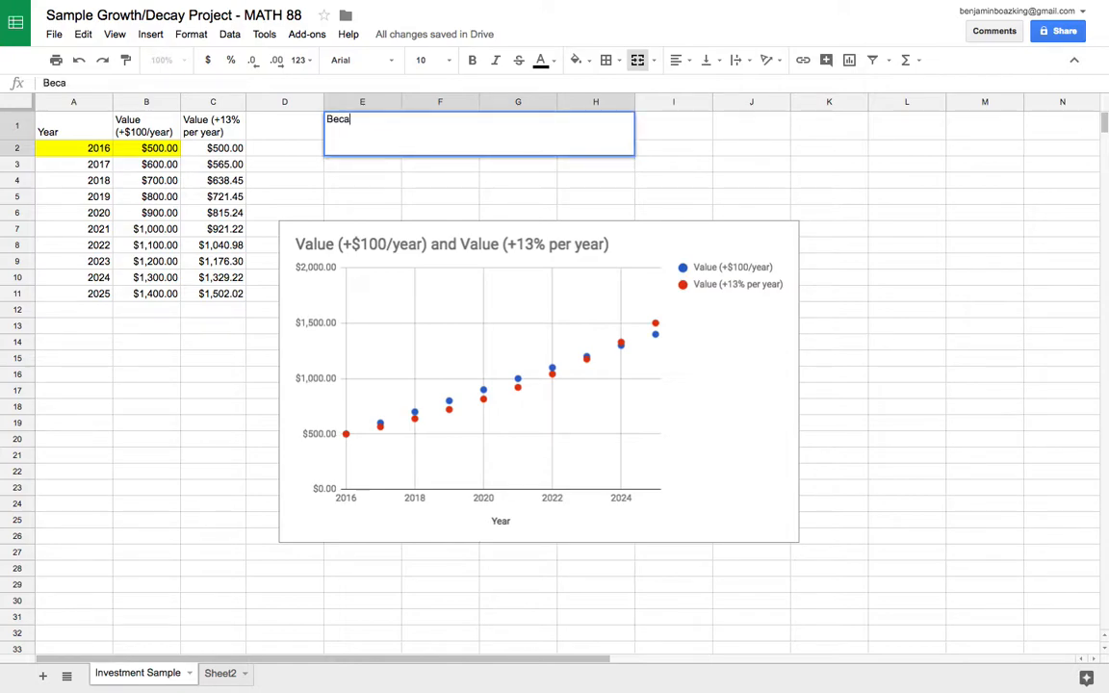
text(use the sot)
text(ock market increa)
text(ses by about 1)
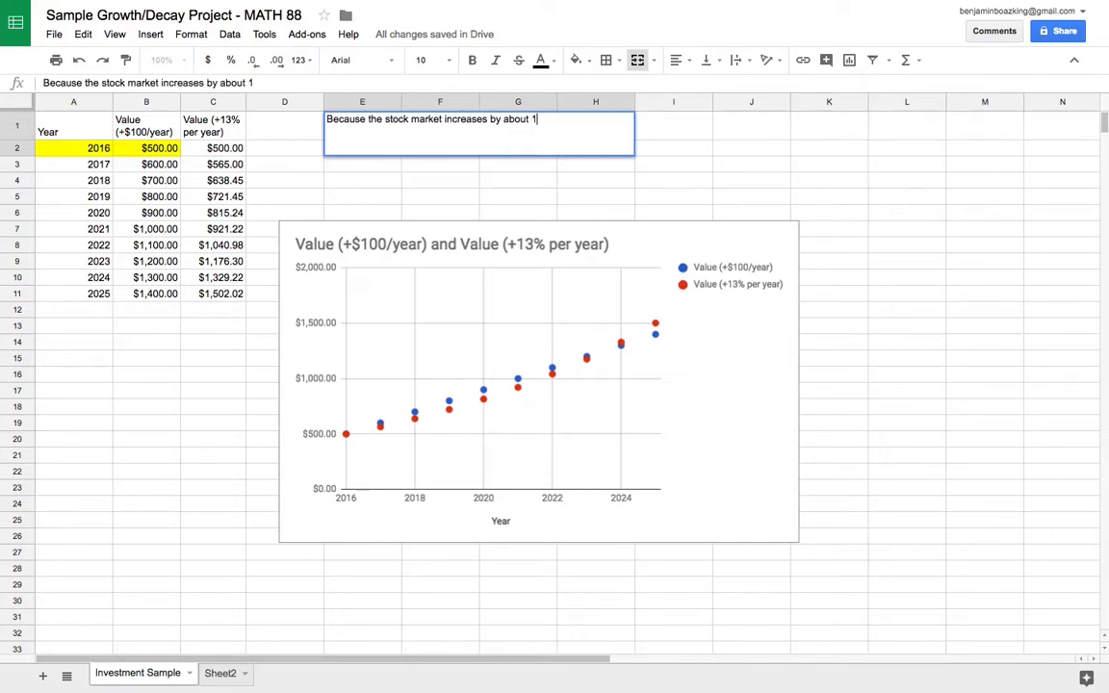
text(er year, th)
text(e a)
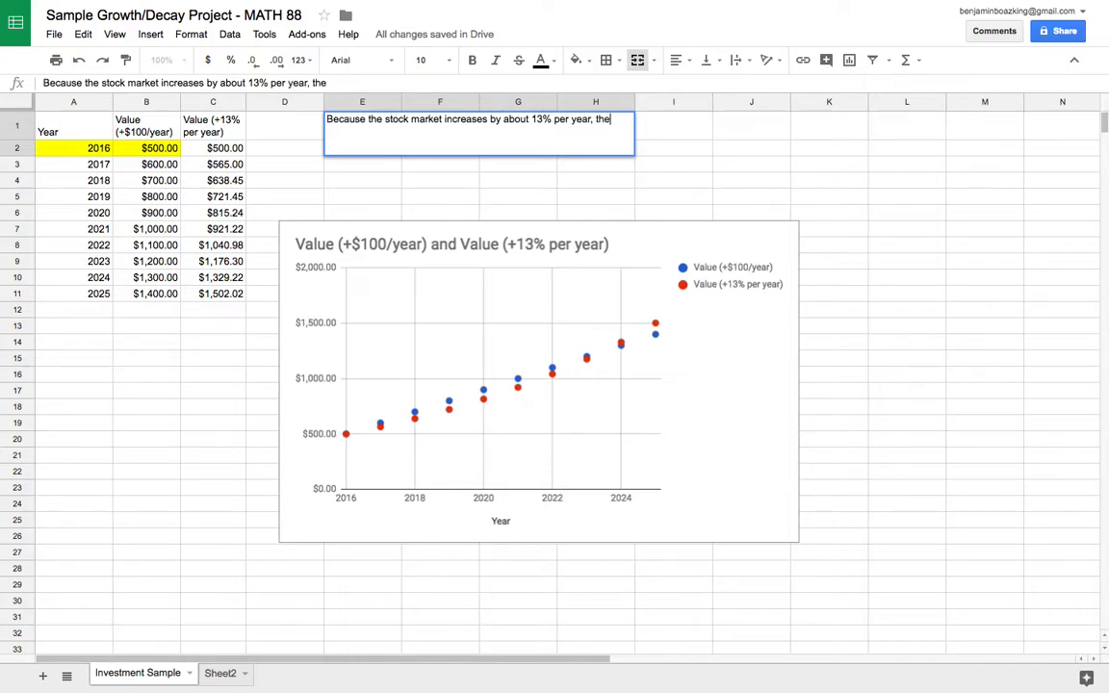
key(BackSpace)
text(13% model)
text( would be better t)
text(han the 10)
text(0)
key(BackSpace)
key(BackSpace)
key(BackSpace)
text($)
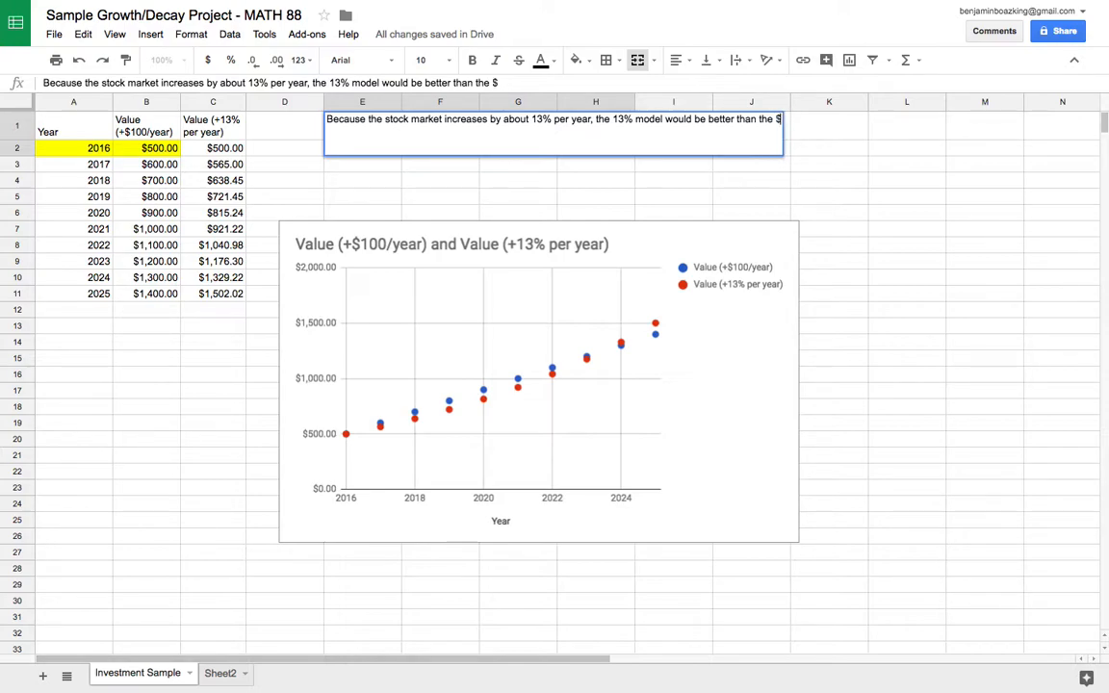
text(100/yea)
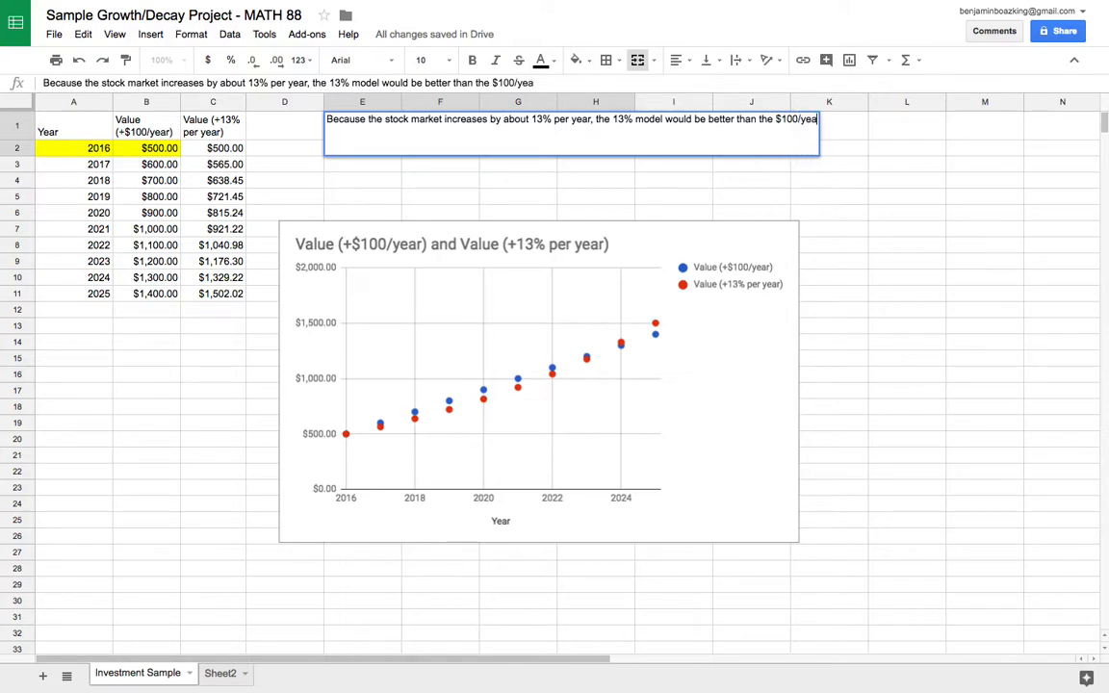
text(r model.)
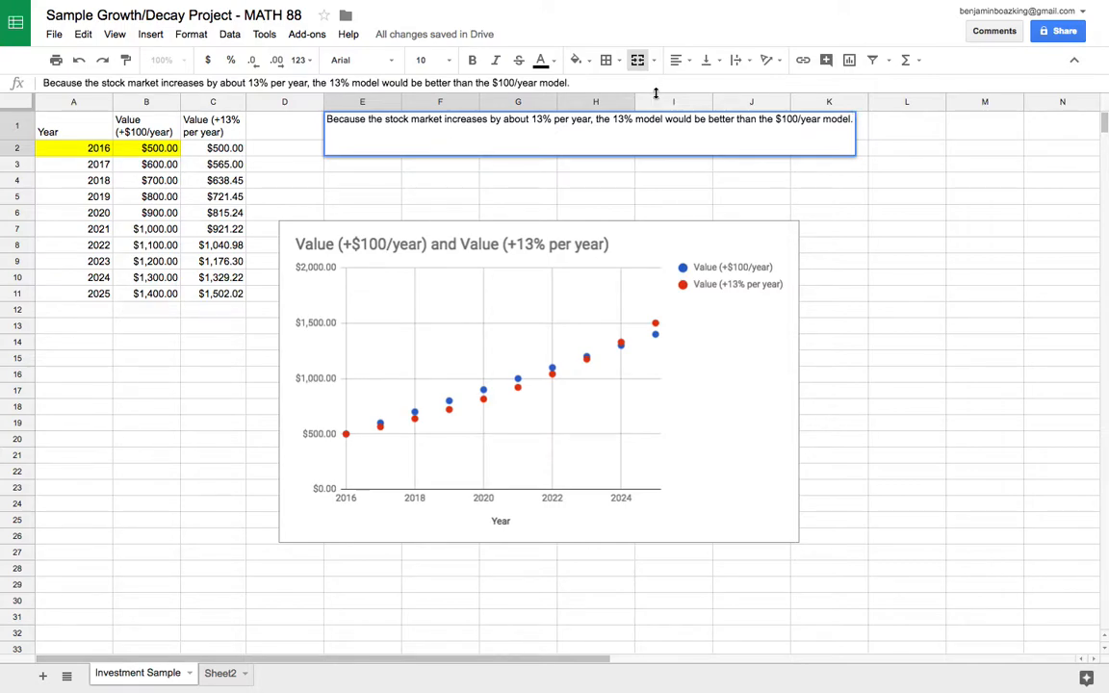
Insert the word "growth" before the first "model" so the conclusion reads "the 13% growth model", and commit the cell.
text(gorw)
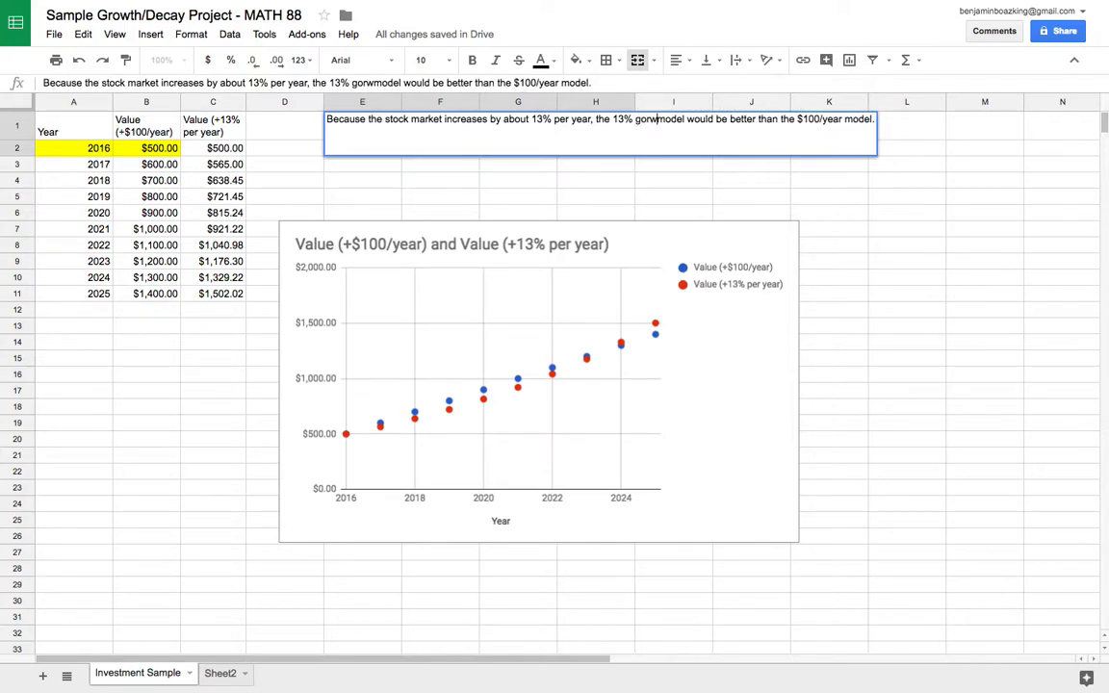
key(BackSpace)
key(BackSpace)
key(BackSpace)
text(rowth)
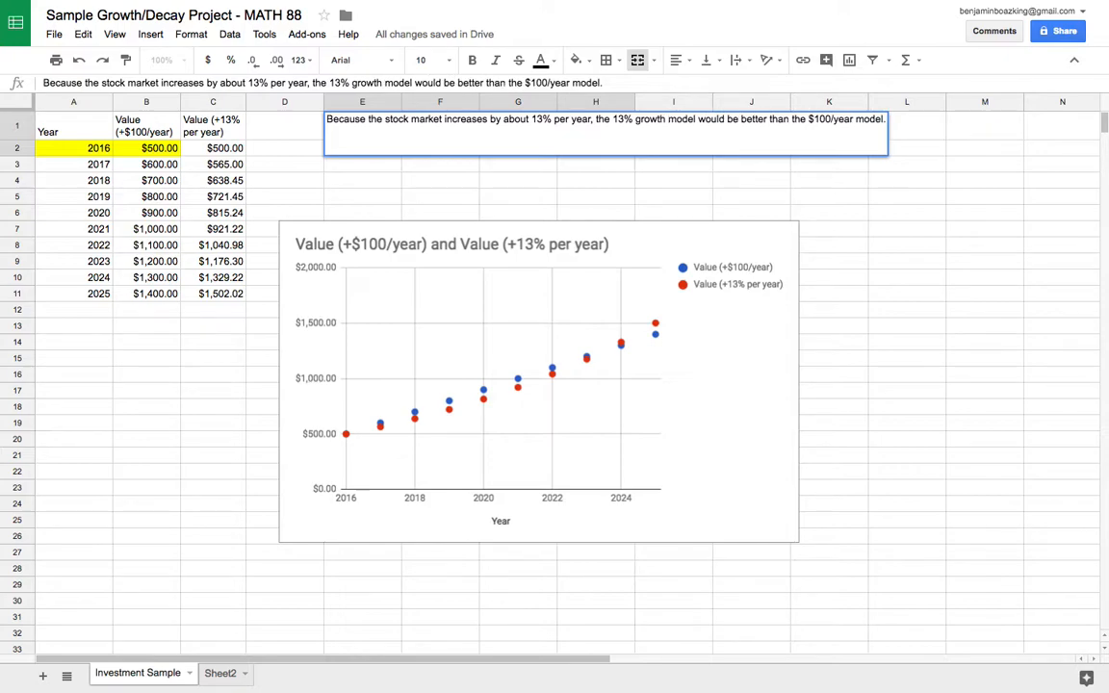
key(Return)
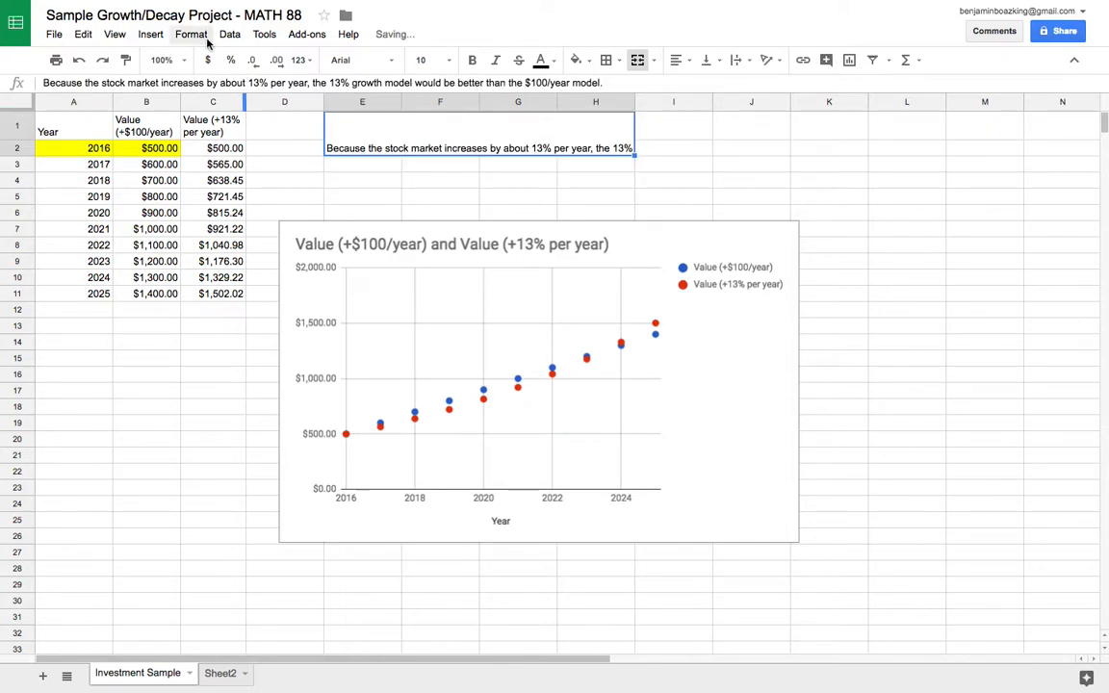
Set the text wrapping of the merged conclusion cell to Wrap.
click(205, 39)
mouse_move(228, 256)
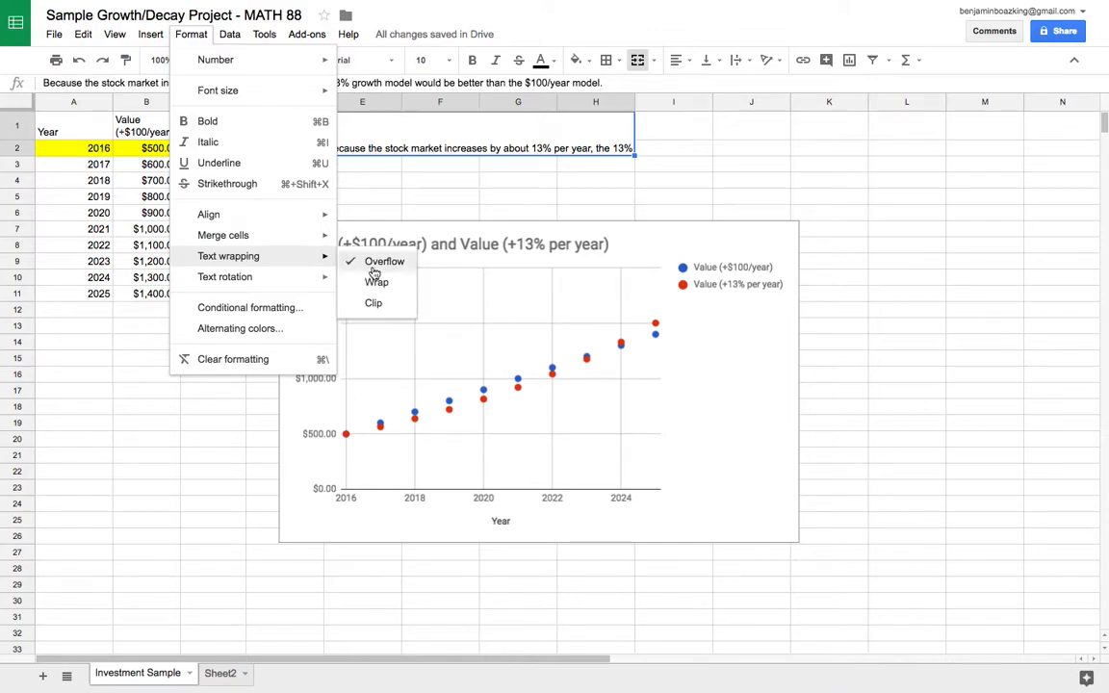
click(375, 282)
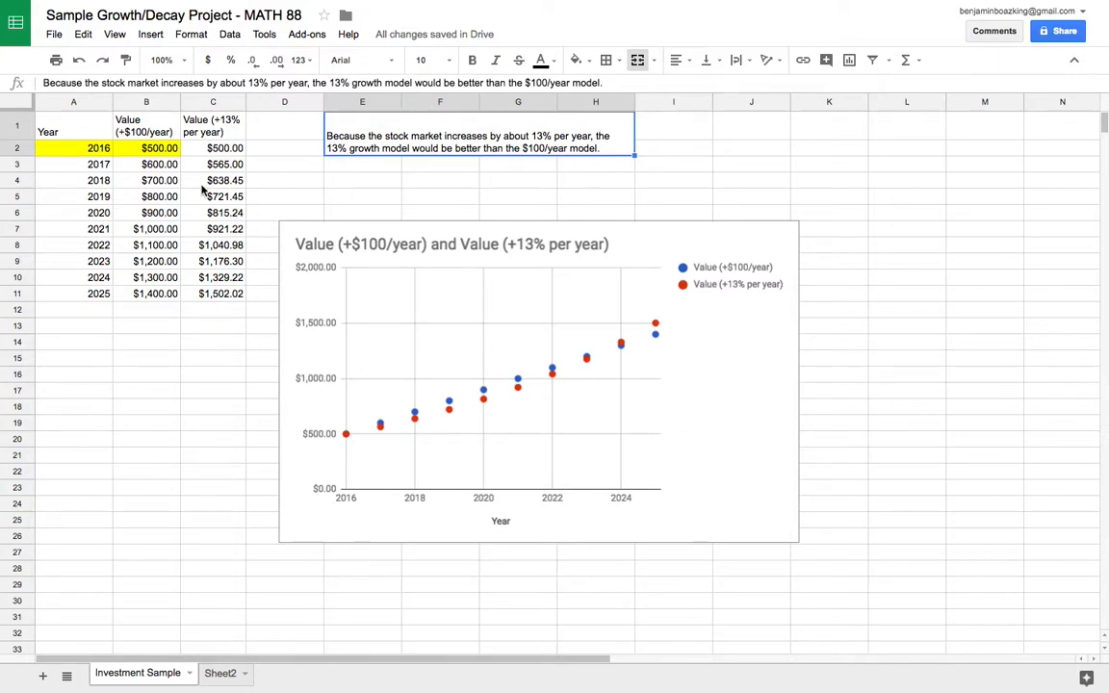
Look at the blank Sheet2 and the available download formats, and return to the Investment Sample sheet.
click(216, 676)
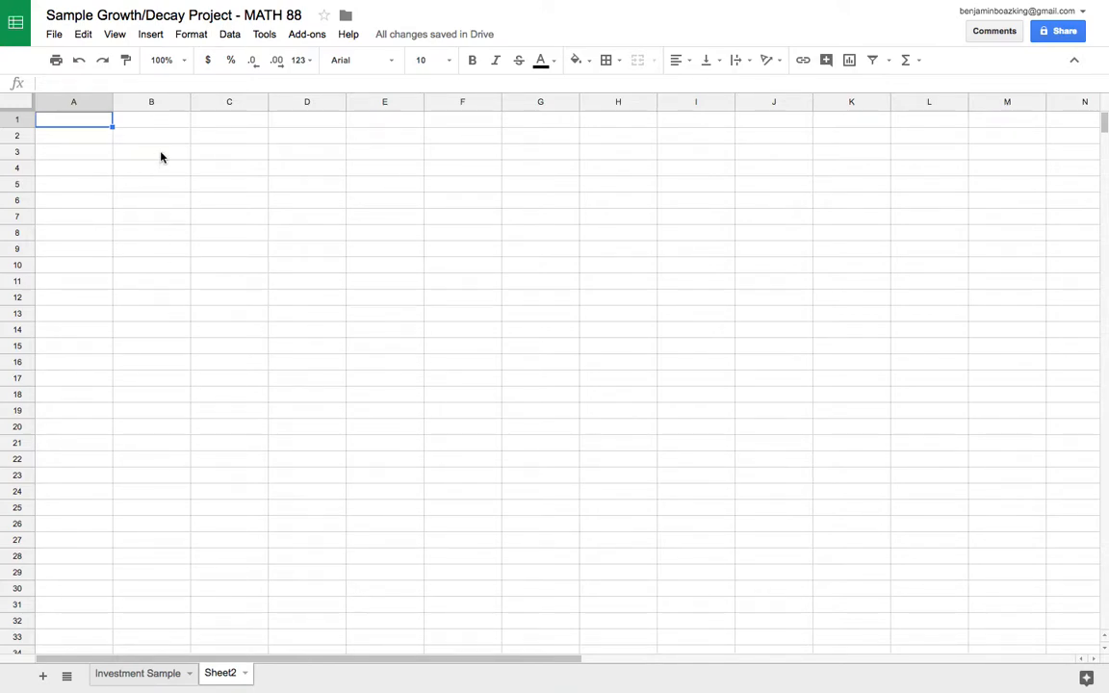
click(56, 37)
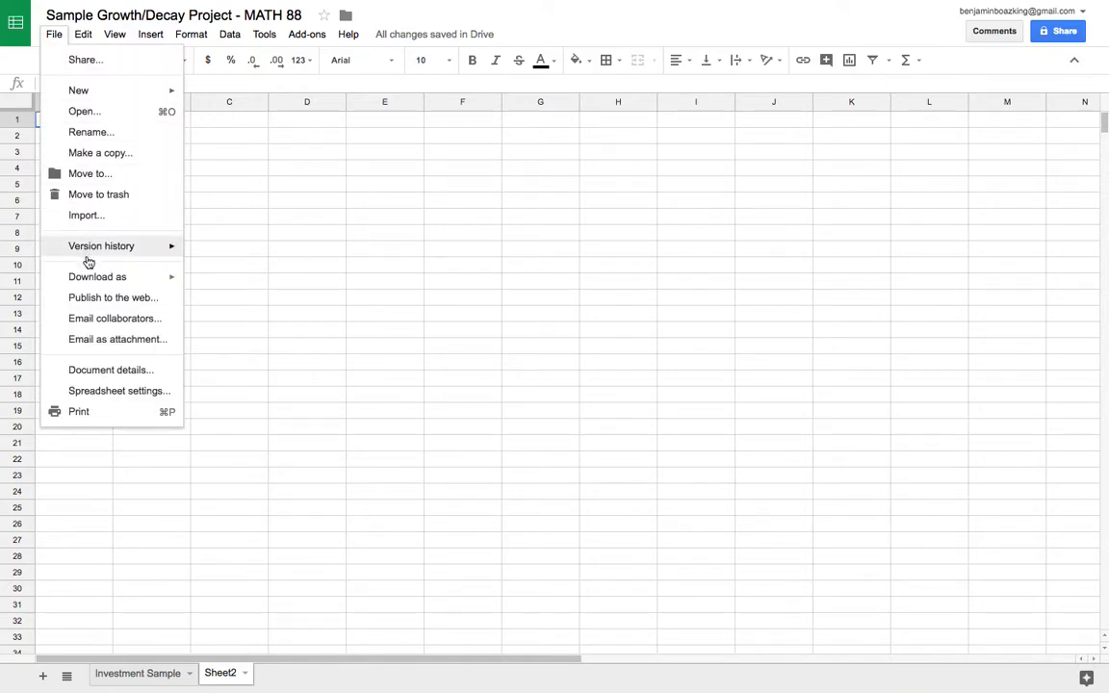
mouse_move(82, 277)
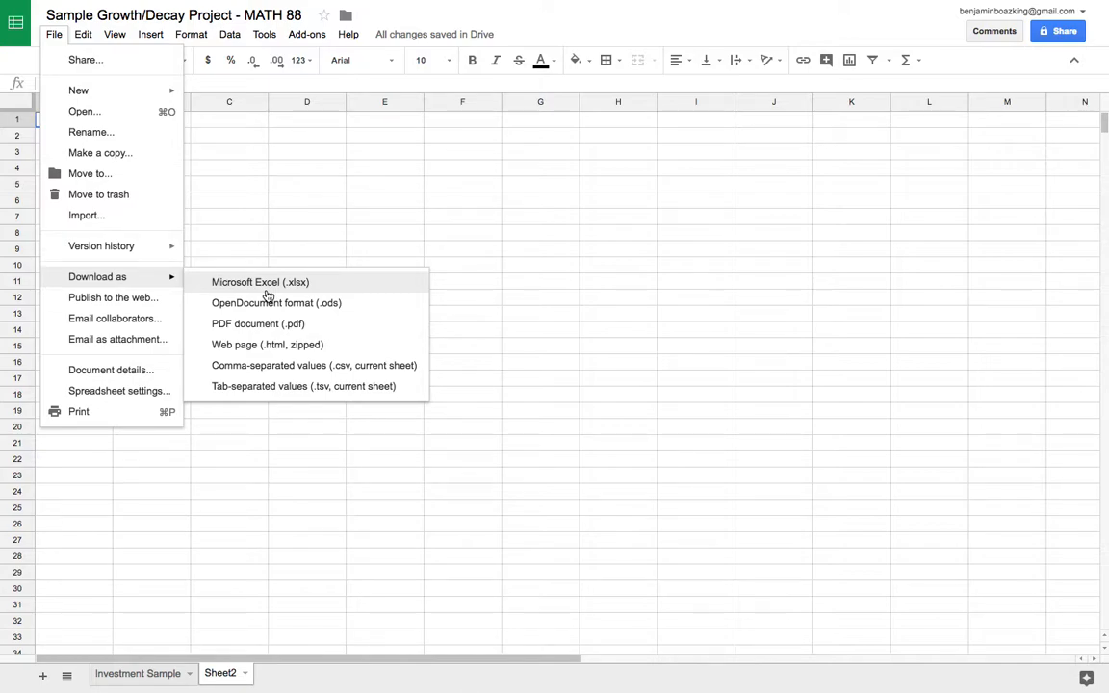
click(142, 589)
click(121, 673)
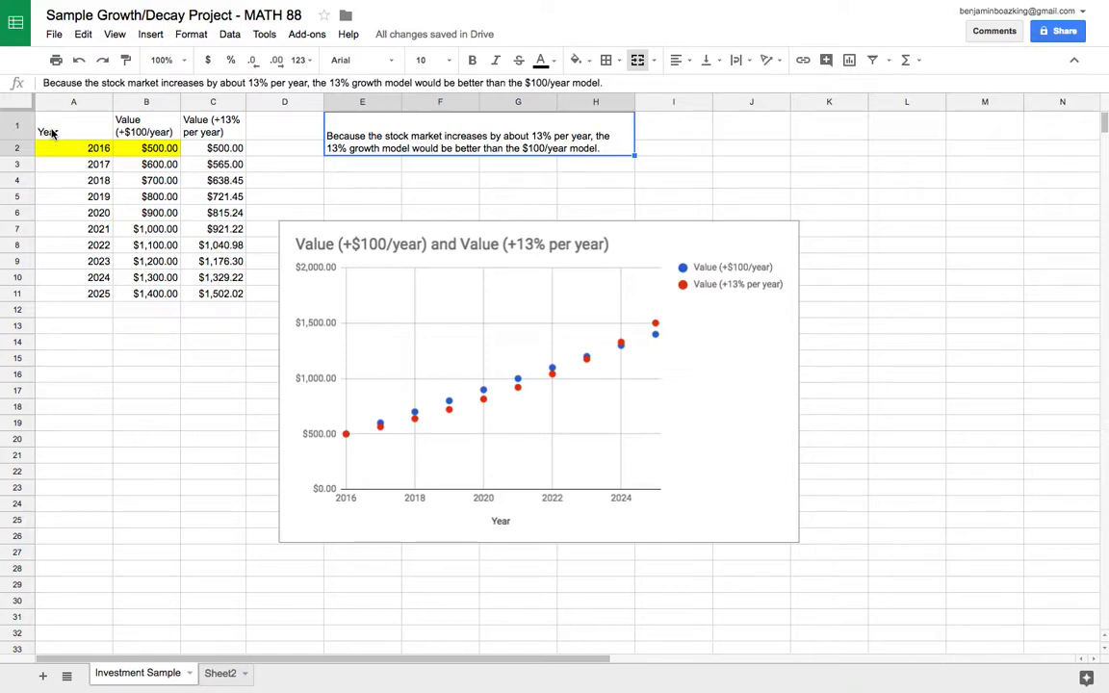
mouse_move(350, 5)
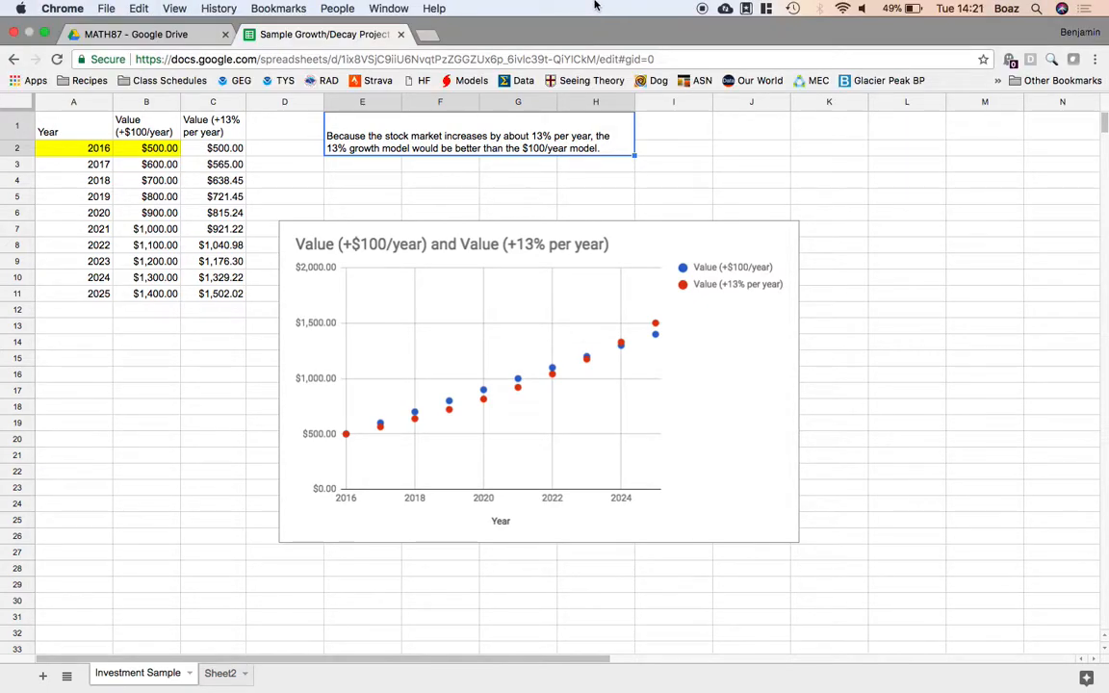